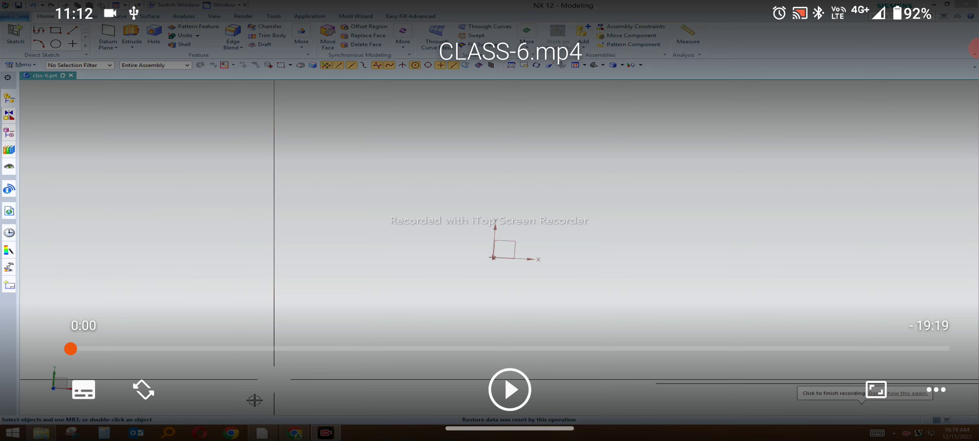
# Leave the full-screen clss-68.webp drawing, return to NX 12 and start a new sketch.
pyautogui.click(509, 389)
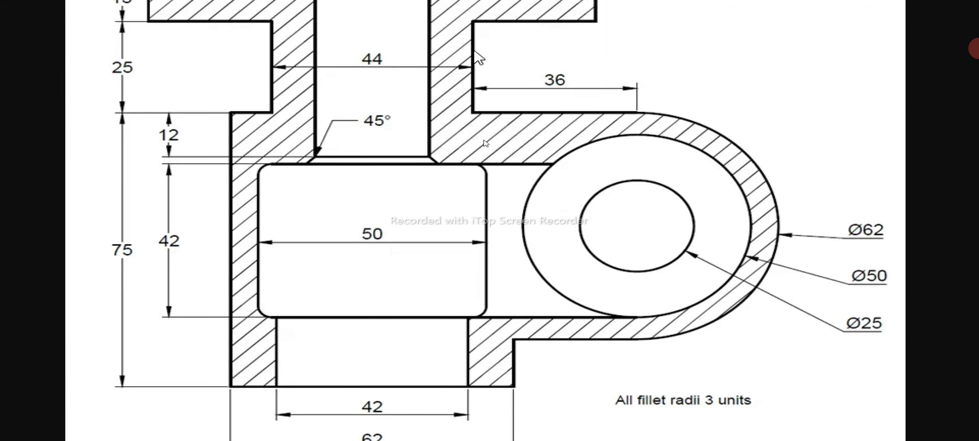
pyautogui.press('Escape')
pyautogui.click(262, 432)
pyautogui.click(15, 33)
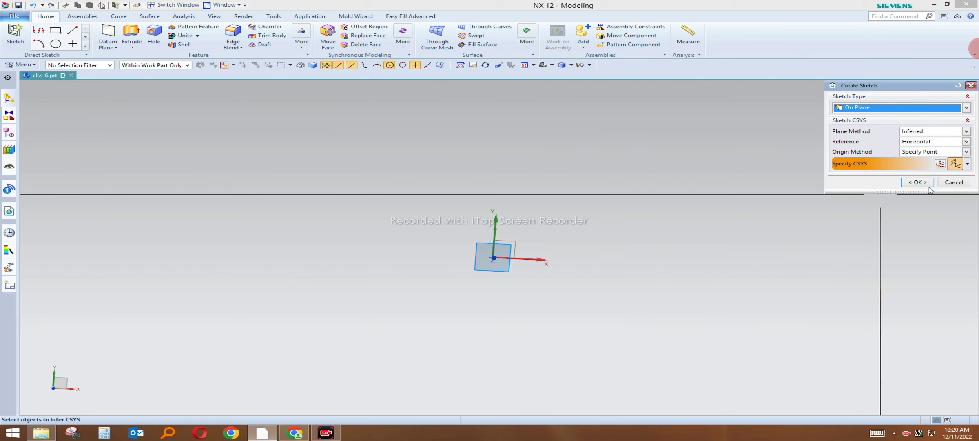
# Accept the default XY plane to enter sketch mode, then bring up the reference drawing.
pyautogui.click(922, 183)
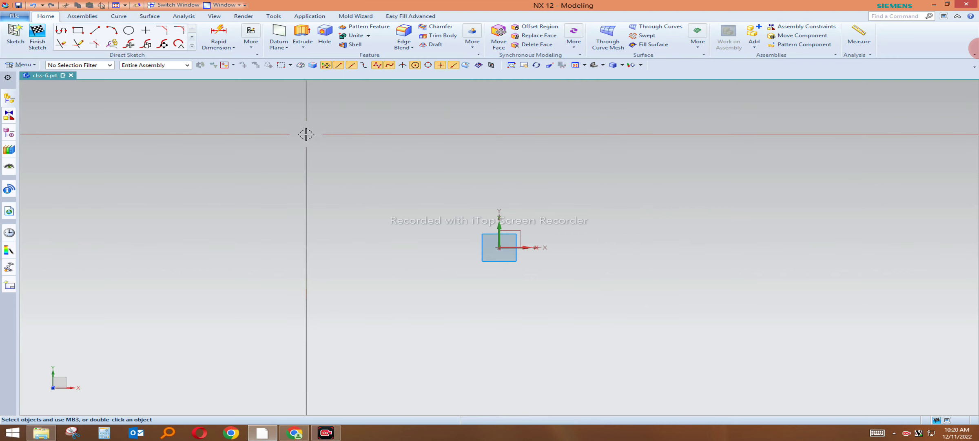
pyautogui.click(294, 432)
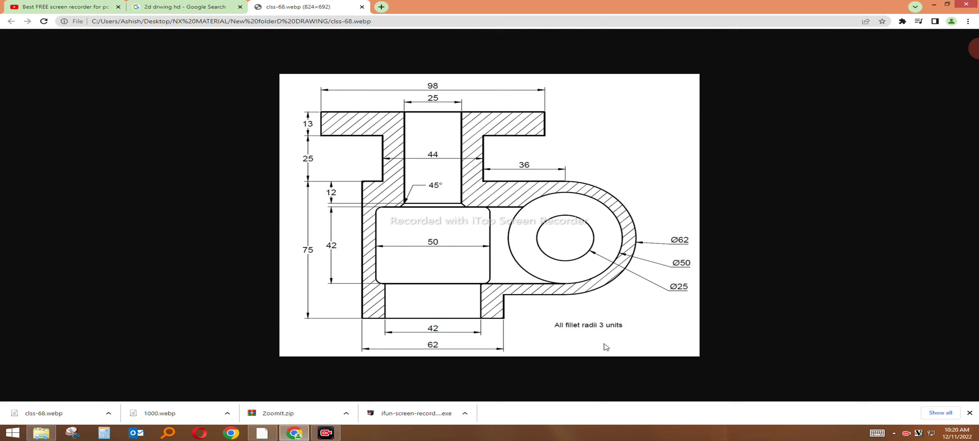
# Zoom the browser in on the clss-68.webp drawing, then return to the NX sketch.
pyautogui.hotkey('ctrl', '+')
pyautogui.hotkey('ctrl', '+')
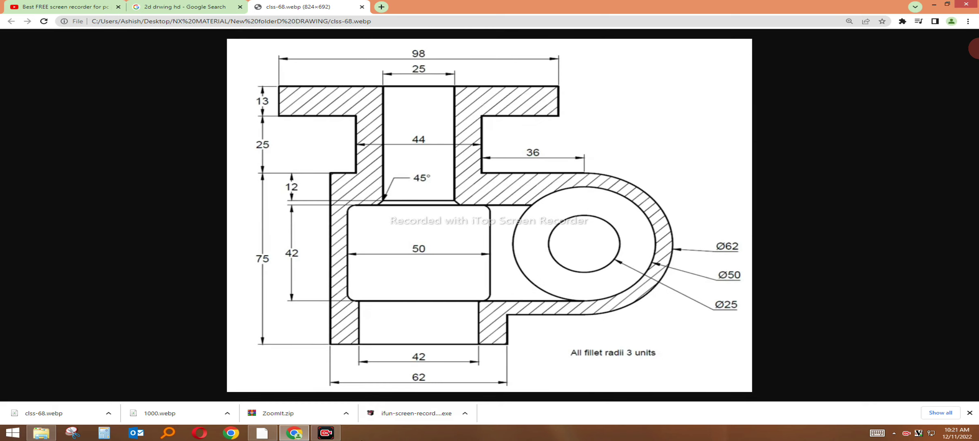
pyautogui.moveTo(262, 433)
pyautogui.click(265, 433)
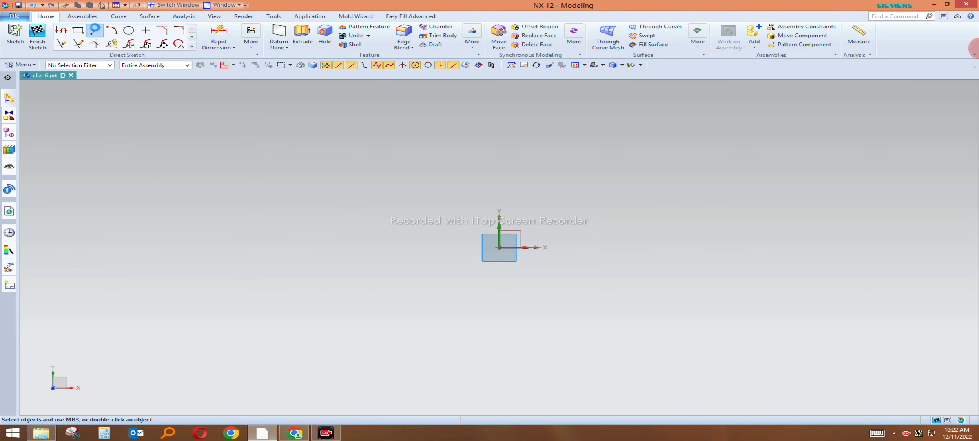
# Draw a vertical line up from the origin and convert it to a reference centreline.
pyautogui.click(95, 29)
pyautogui.click(499, 247)
pyautogui.click(499, 107)
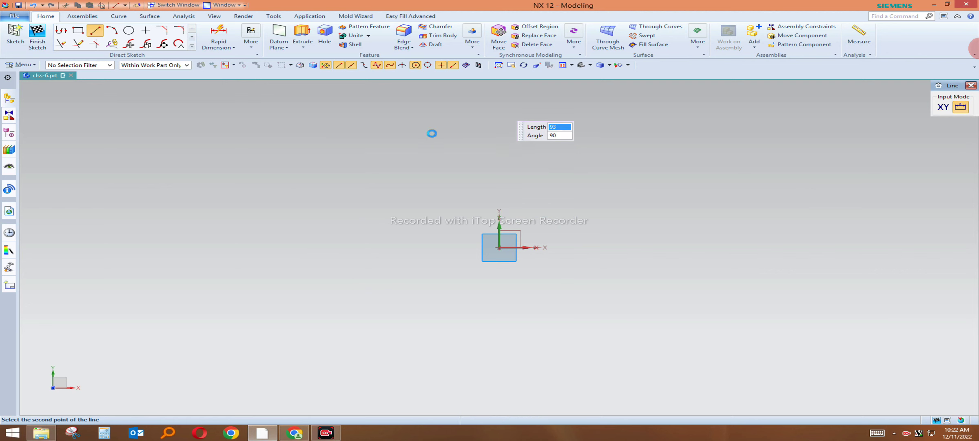
pyautogui.press('Escape')
pyautogui.click(499, 125)
pyautogui.click(549, 97)
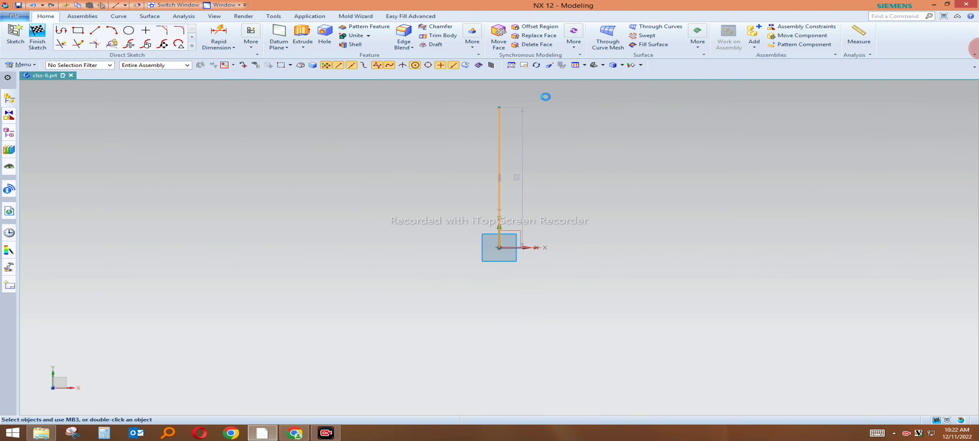
# Offset the centreline symmetrically by 98/2, adding lines 49 either side.
pyautogui.click(192, 46)
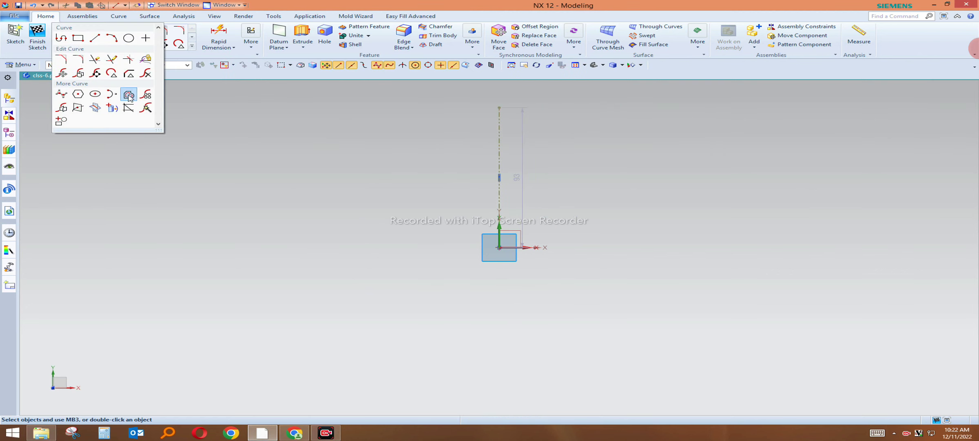
pyautogui.click(129, 95)
pyautogui.click(499, 135)
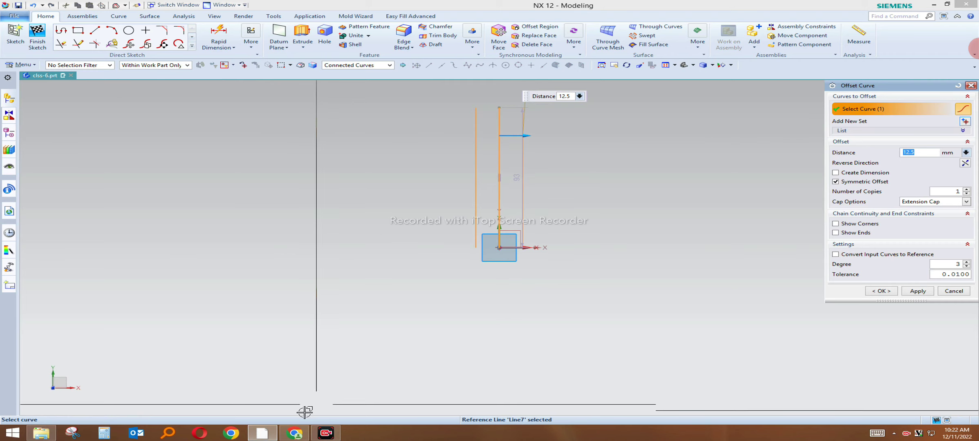
pyautogui.click(296, 432)
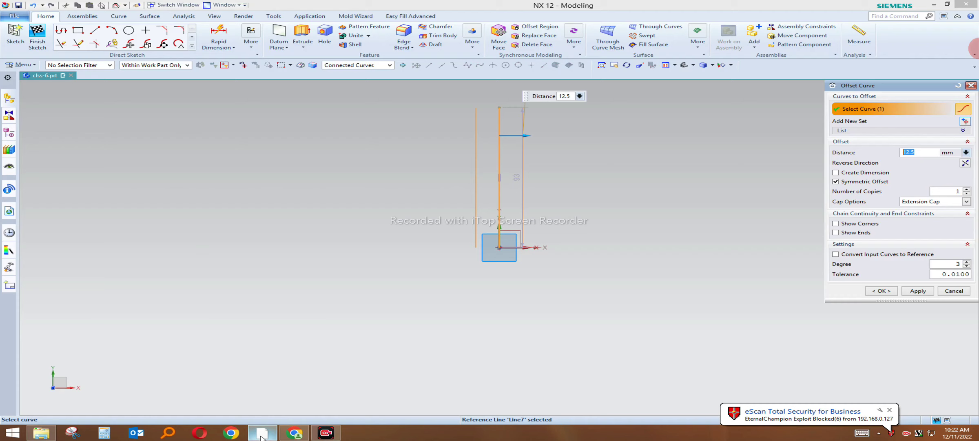
pyautogui.click(262, 432)
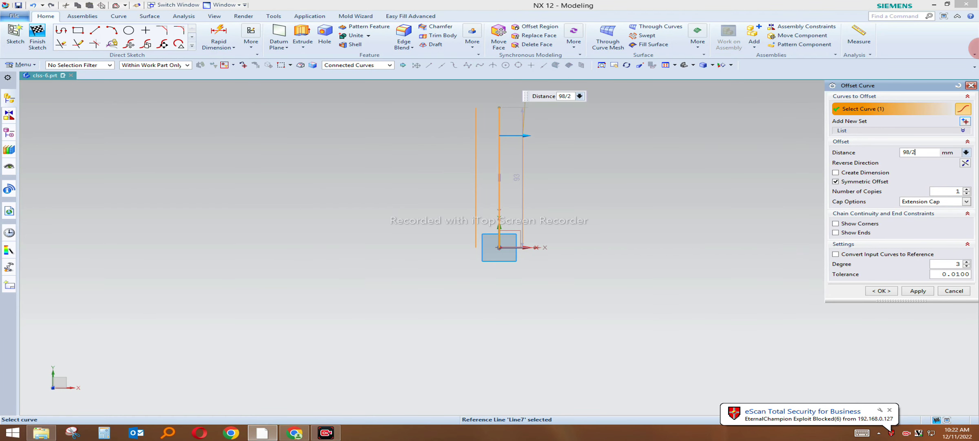
pyautogui.press('Return')
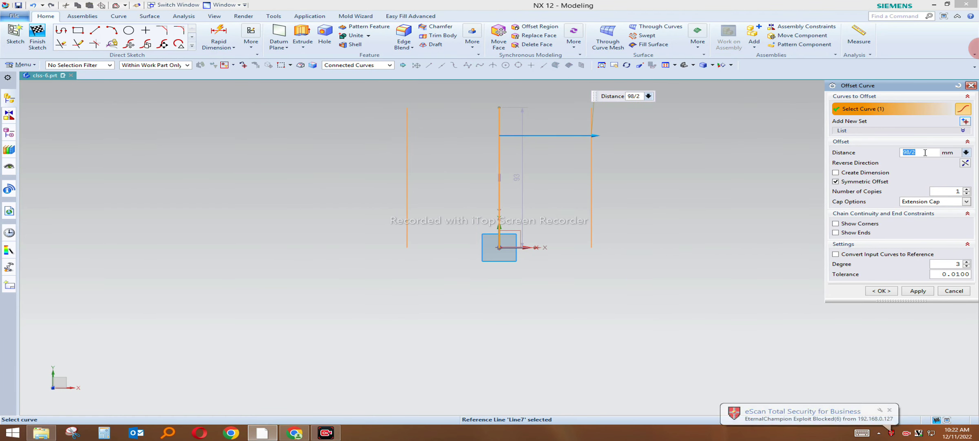
pyautogui.click(914, 292)
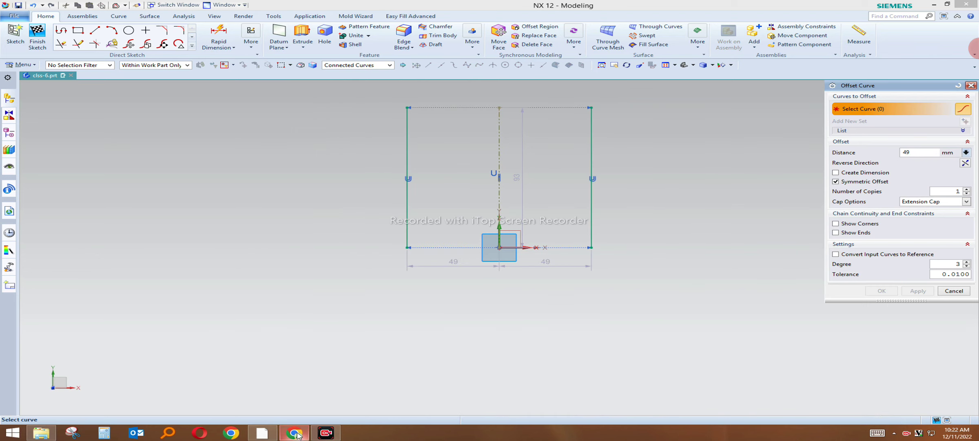
pyautogui.moveTo(294, 432)
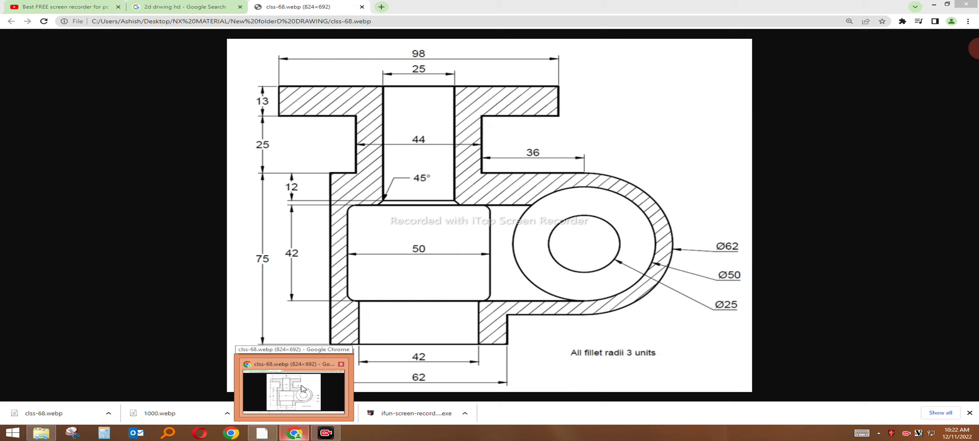
# Add a second symmetric offset of 25/2, giving lines 12.5 either side of centre.
pyautogui.click(263, 433)
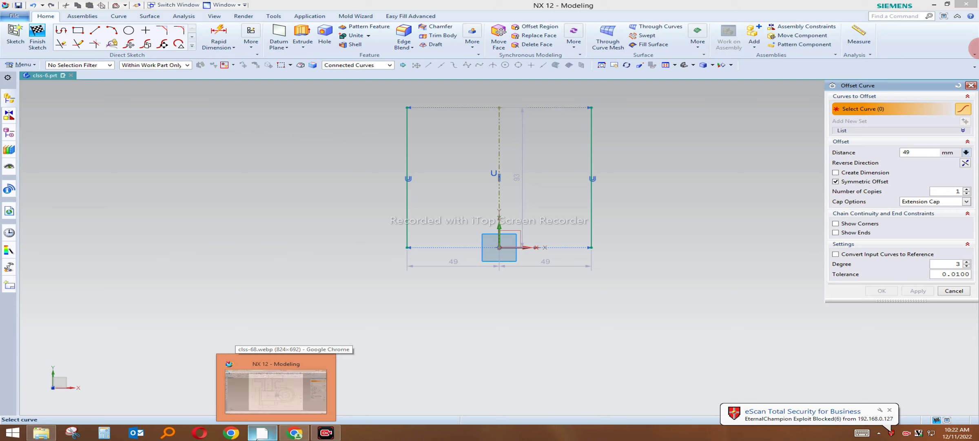
pyautogui.click(497, 138)
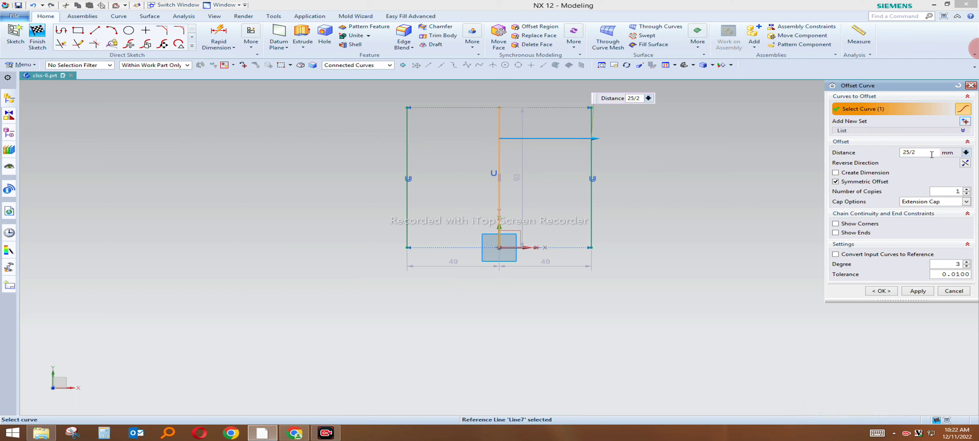
pyautogui.press('Return')
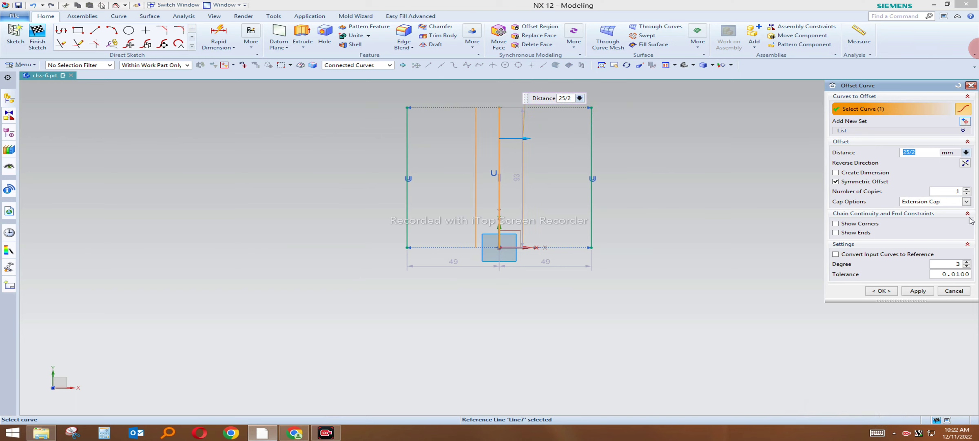
pyautogui.click(915, 292)
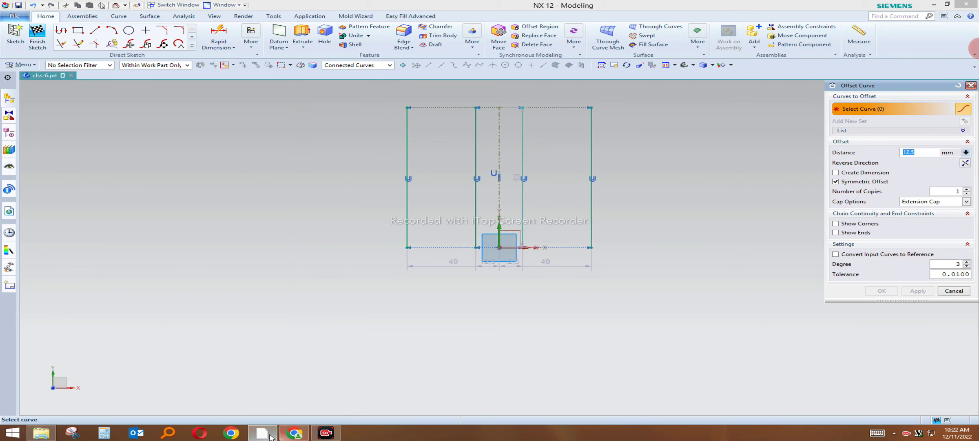
# Check the drawing for the next dimensions and begin a top line at the right outer line.
pyautogui.click(294, 432)
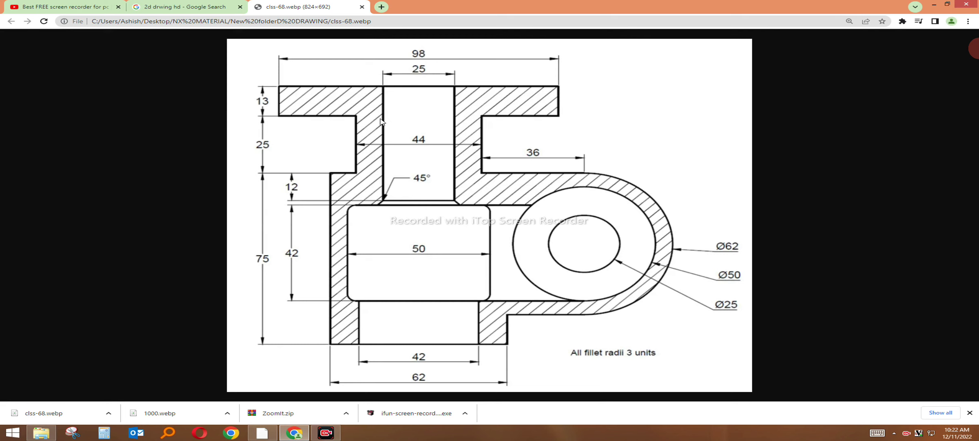
pyautogui.click(261, 432)
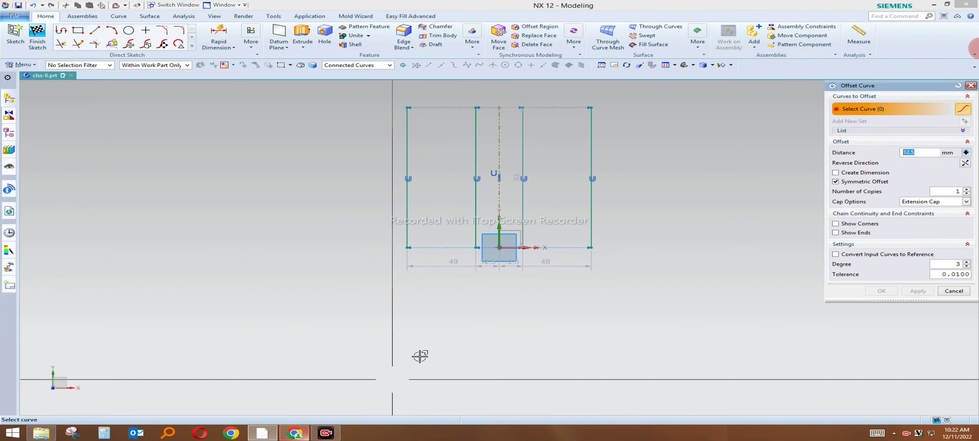
pyautogui.click(95, 30)
pyautogui.click(590, 106)
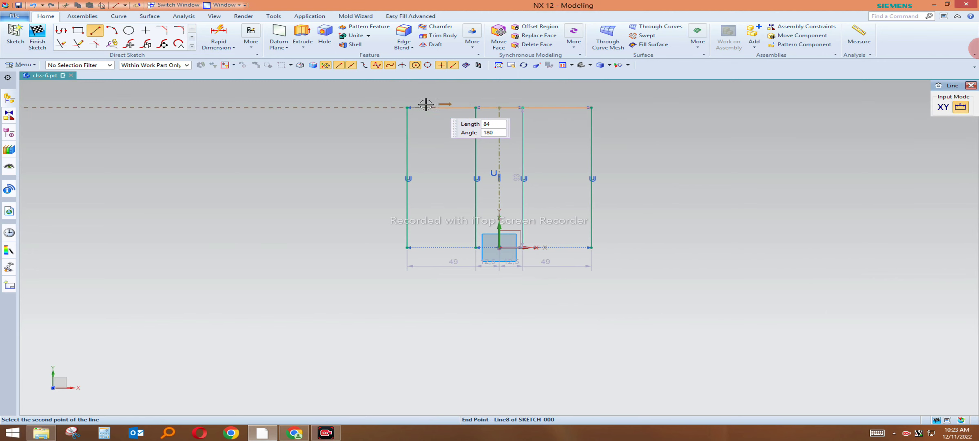
# Complete the top line across to the left outer line and add a parallel line 13 below it.
pyautogui.click(408, 107)
pyautogui.press('Escape')
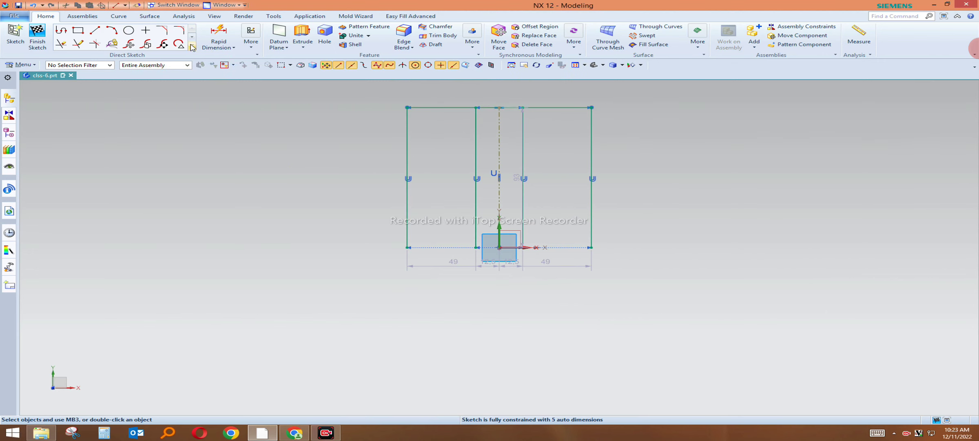
pyautogui.click(192, 48)
pyautogui.click(129, 98)
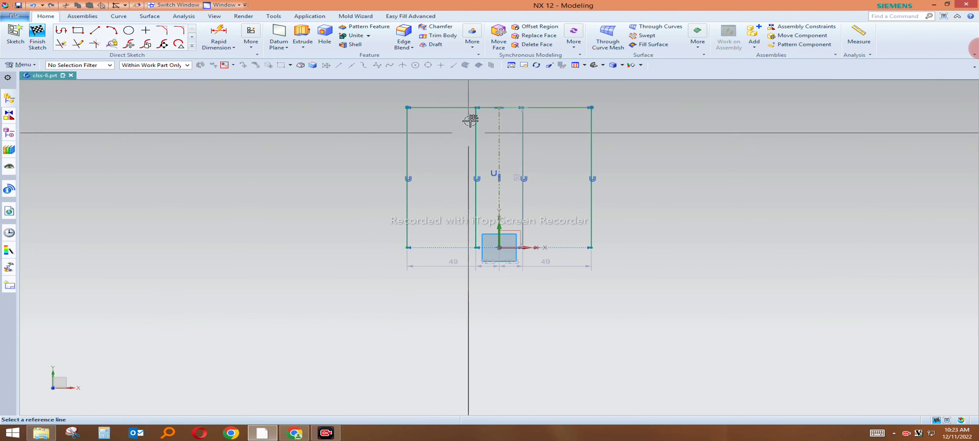
pyautogui.click(449, 107)
pyautogui.write('13')
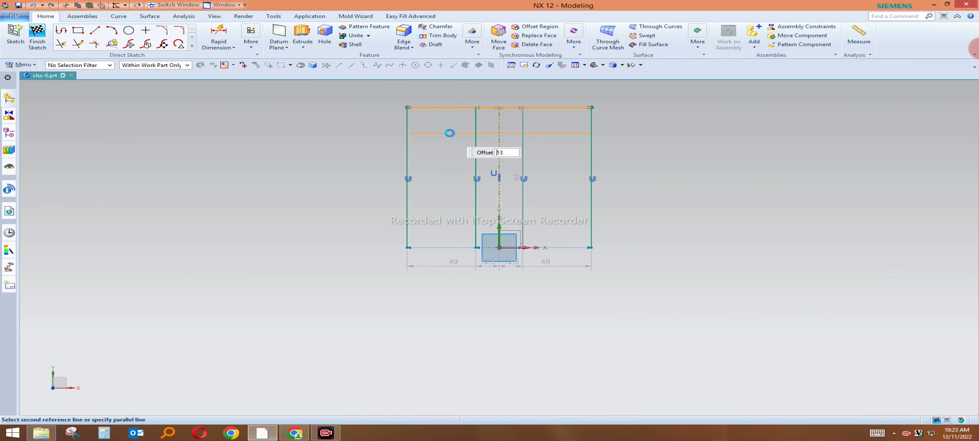
pyautogui.press('Return')
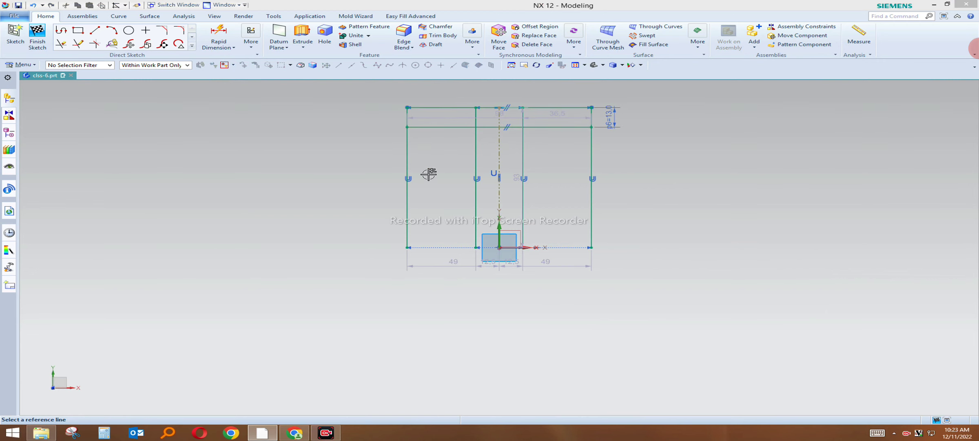
pyautogui.press('Escape')
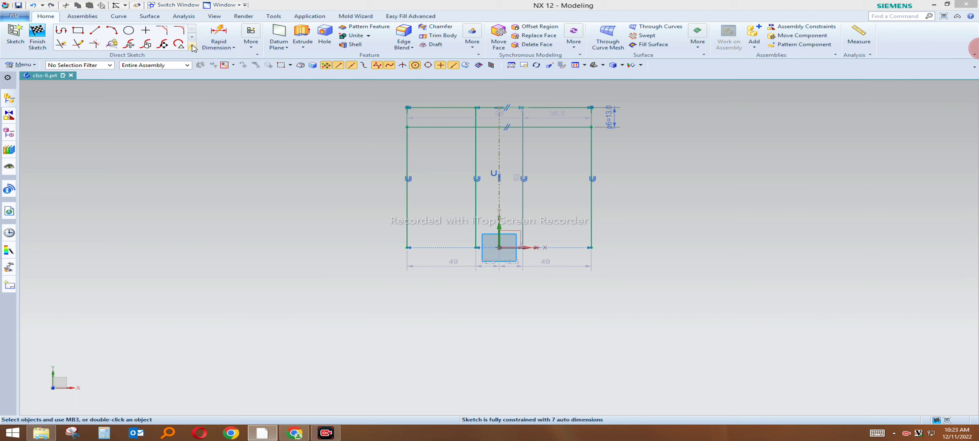
# Offset the centreline symmetrically by 44/2, adding lines 22 either side.
pyautogui.click(193, 47)
pyautogui.click(130, 97)
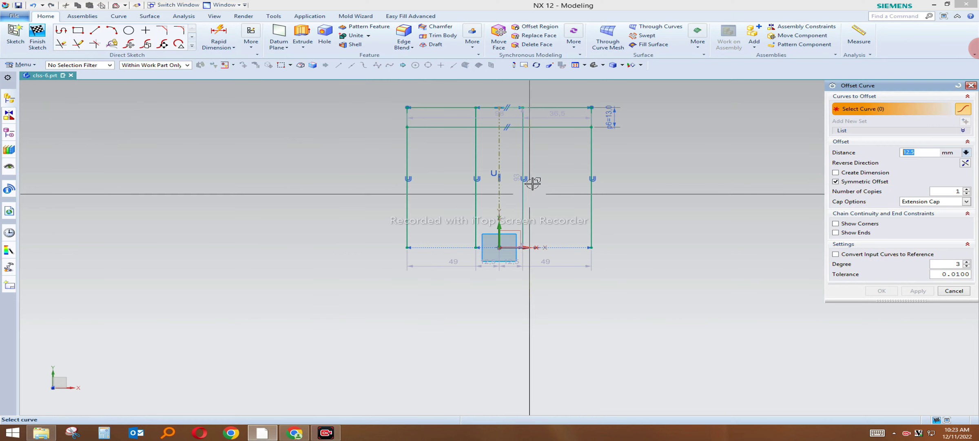
pyautogui.click(499, 157)
pyautogui.write('44/2')
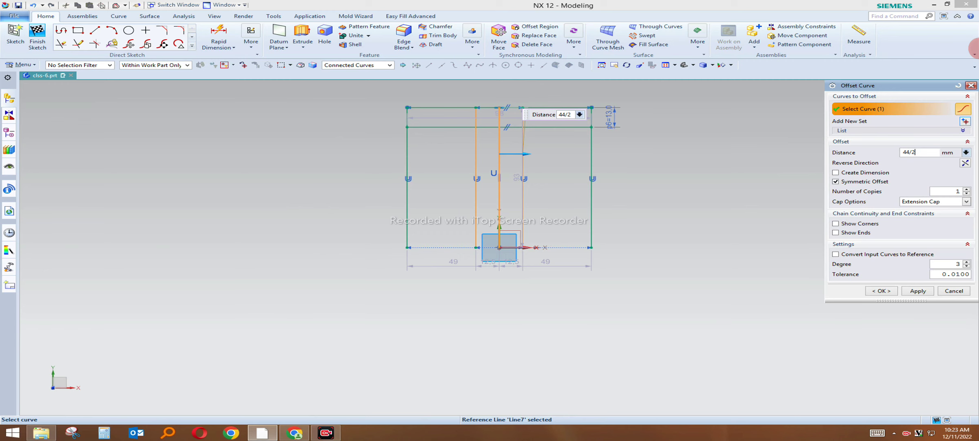
pyautogui.press('Return')
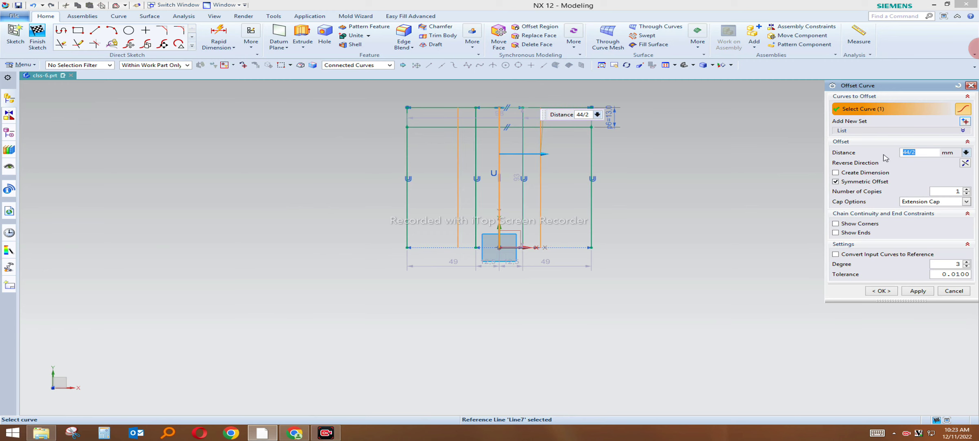
pyautogui.click(918, 291)
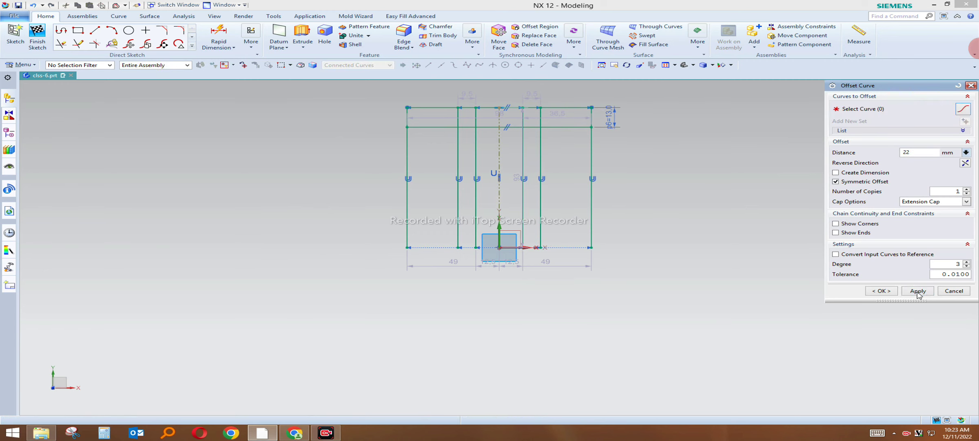
pyautogui.click(954, 291)
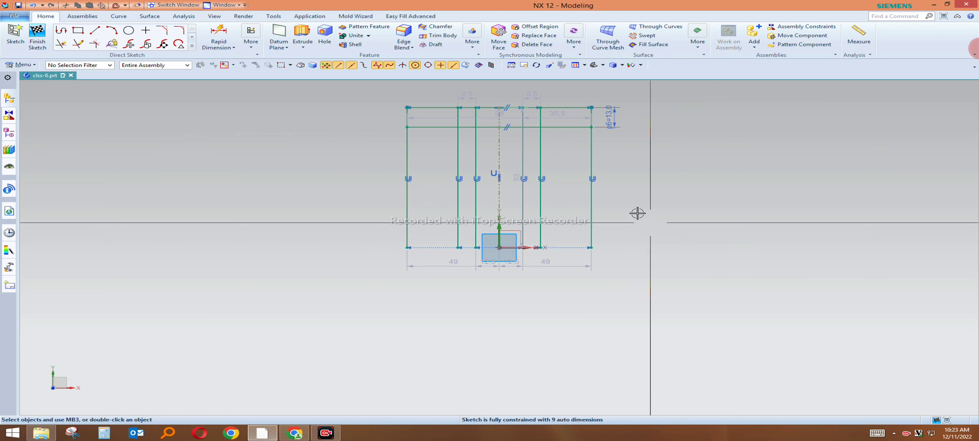
pyautogui.click(294, 433)
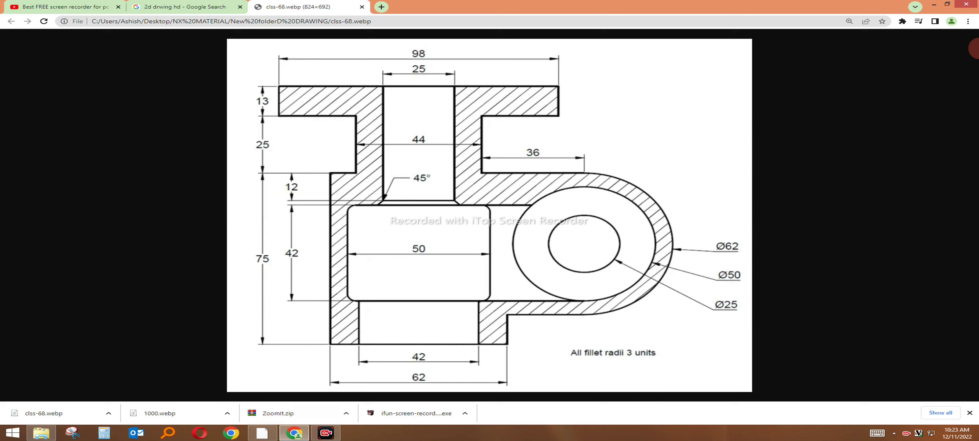
# Quick Trim away both outer vertical lines and the line pieces inside the top flange.
pyautogui.click(263, 432)
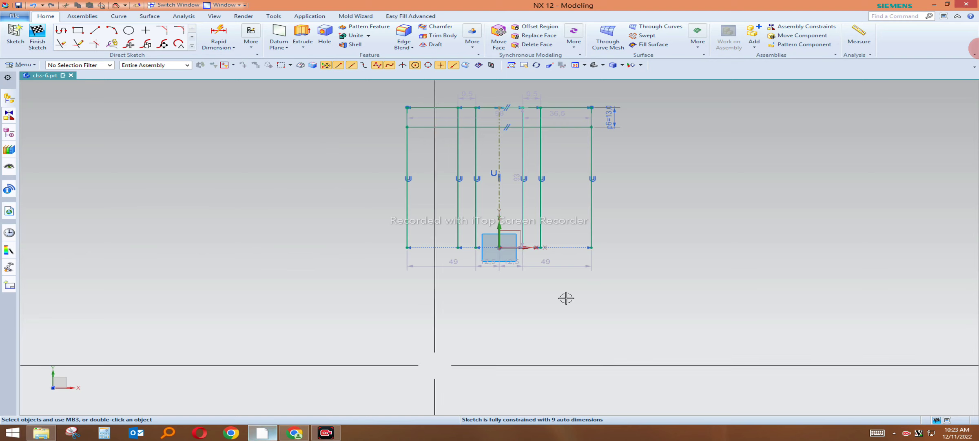
pyautogui.press('t')
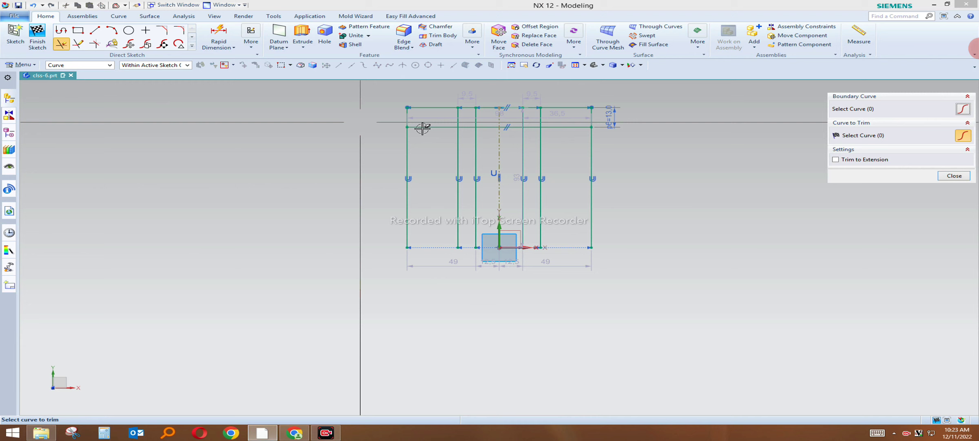
pyautogui.click(403, 155)
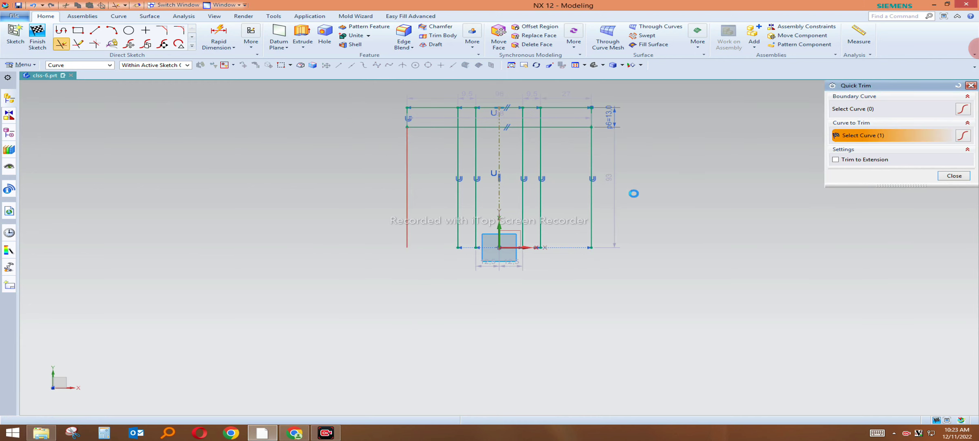
pyautogui.click(591, 191)
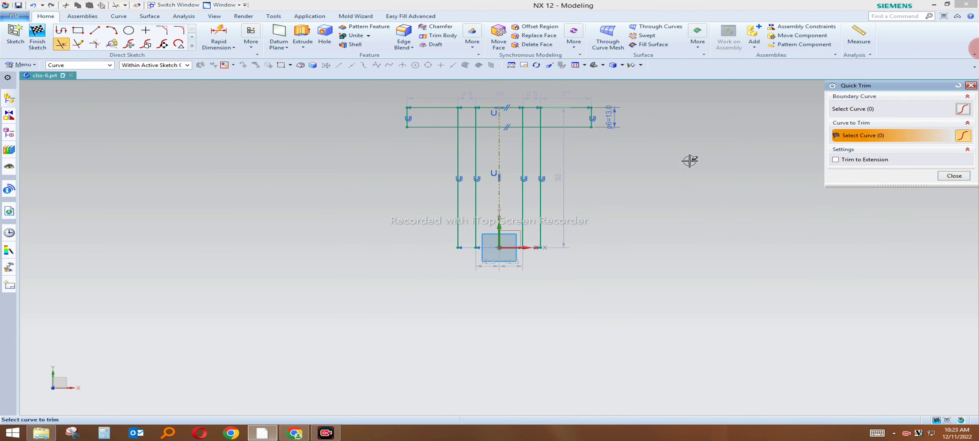
pyautogui.scroll(2, 531, 103)
pyautogui.click(416, 122)
pyautogui.click(546, 119)
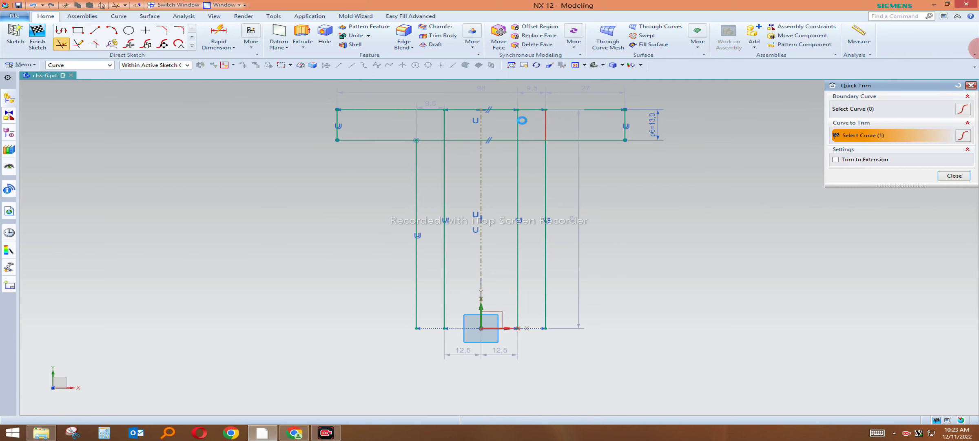
# Trim the middle of the top flange line and the lower line segments between the stems.
pyautogui.click(457, 108)
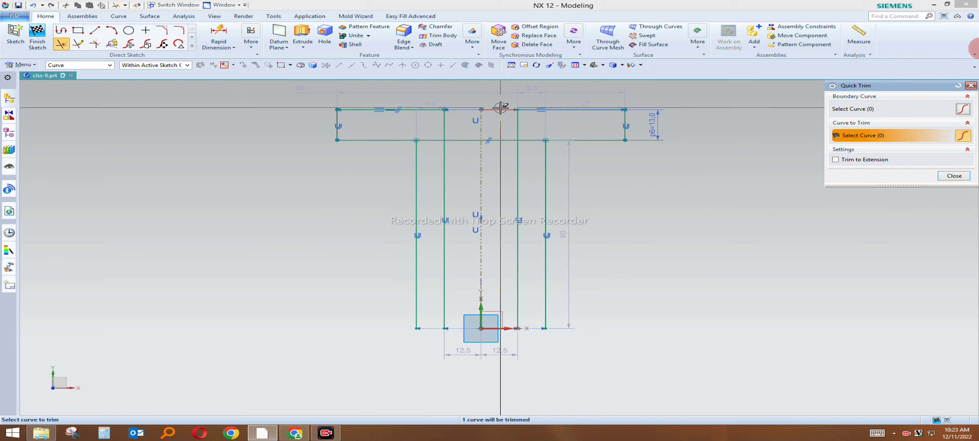
pyautogui.click(455, 140)
pyautogui.click(432, 141)
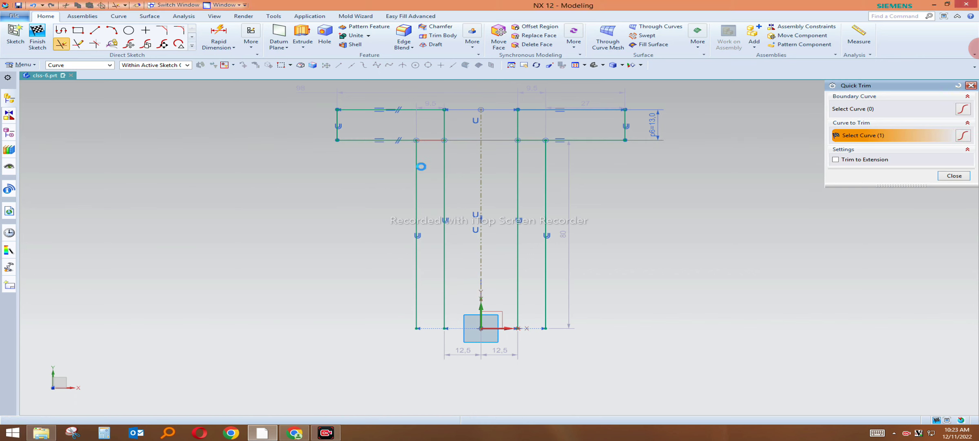
pyautogui.click(531, 143)
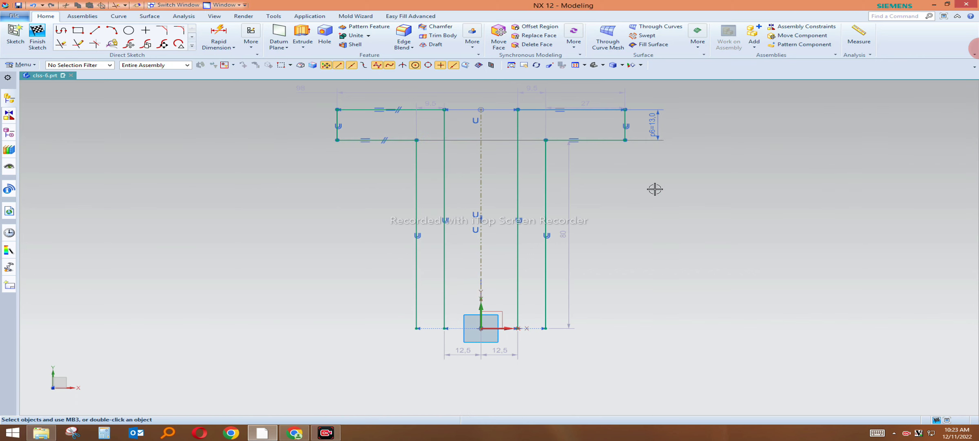
pyautogui.middleClick(651, 187)
pyautogui.scroll(-2, 457, 202)
pyautogui.scroll(-2, 474, 182)
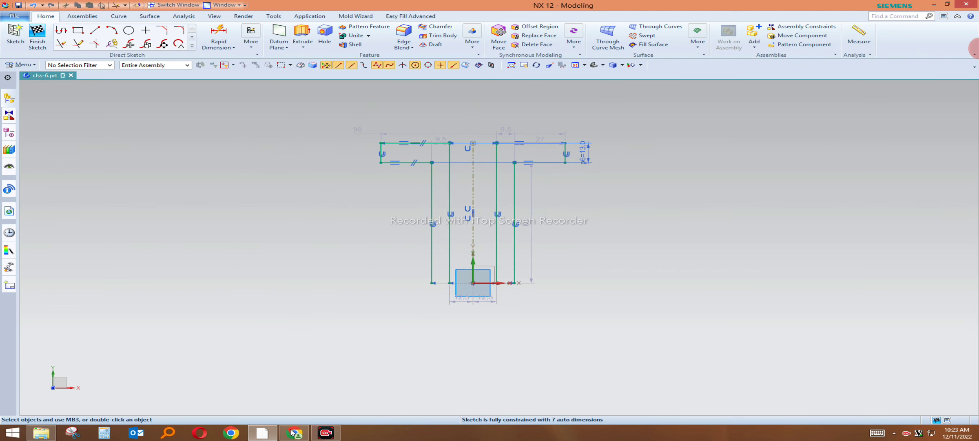
pyautogui.moveTo(295, 433)
pyautogui.click(310, 378)
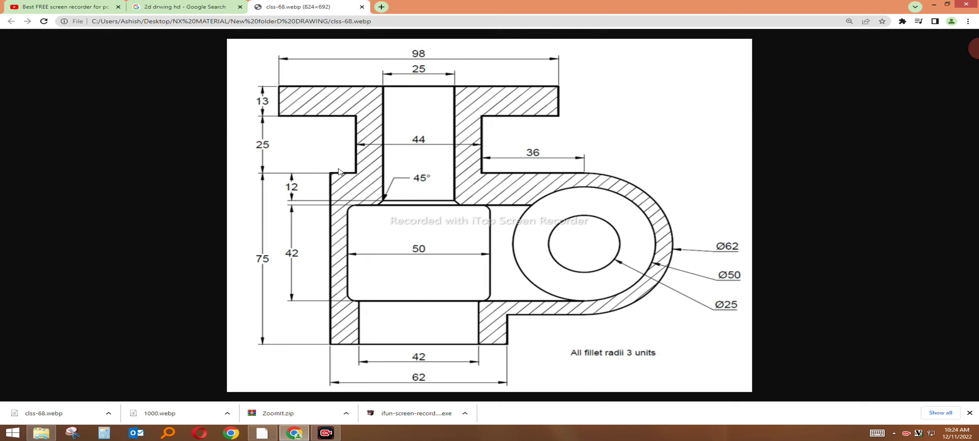
# Change stem dimension p7 from 80 to 25 and drag it beside the right stem.
pyautogui.click(288, 433)
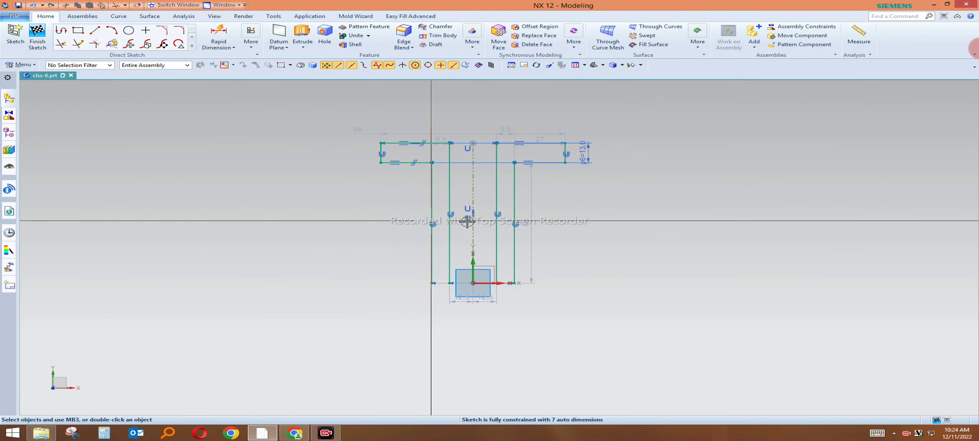
pyautogui.doubleClick(531, 220)
pyautogui.write('25')
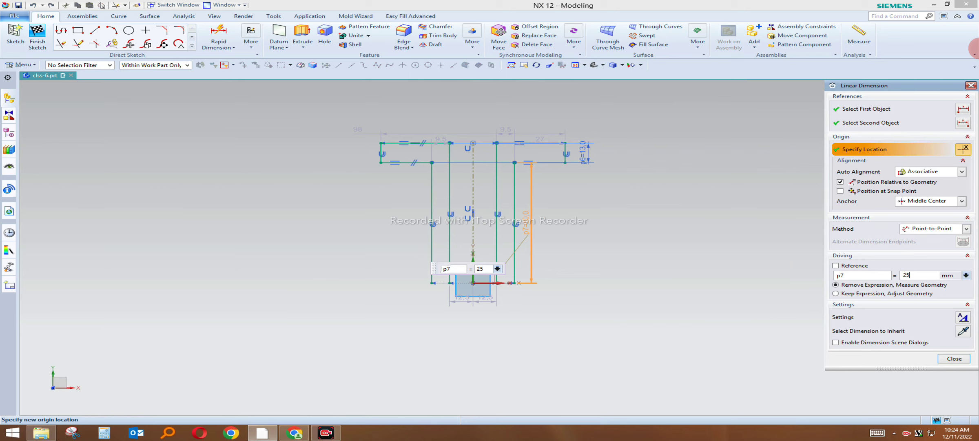
pyautogui.press('Return')
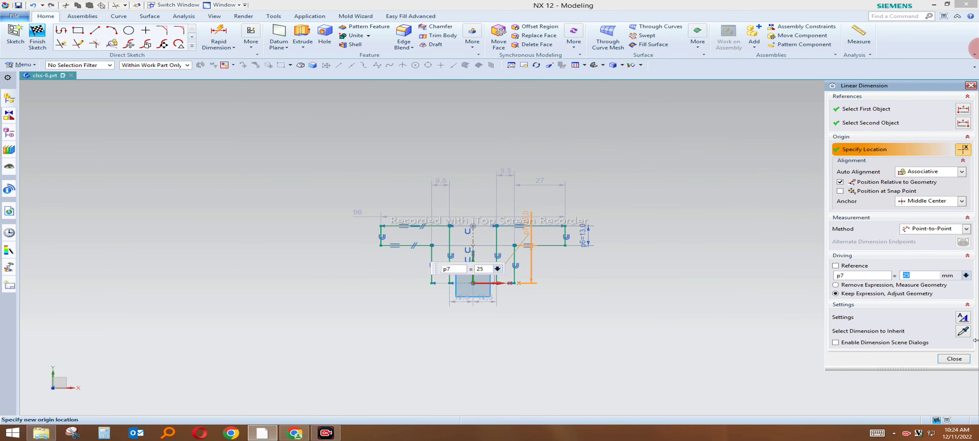
pyautogui.click(949, 359)
pyautogui.scroll(3, 498, 288)
pyautogui.scroll(1, 476, 235)
pyautogui.scroll(-1, 495, 192)
pyautogui.scroll(1, 495, 192)
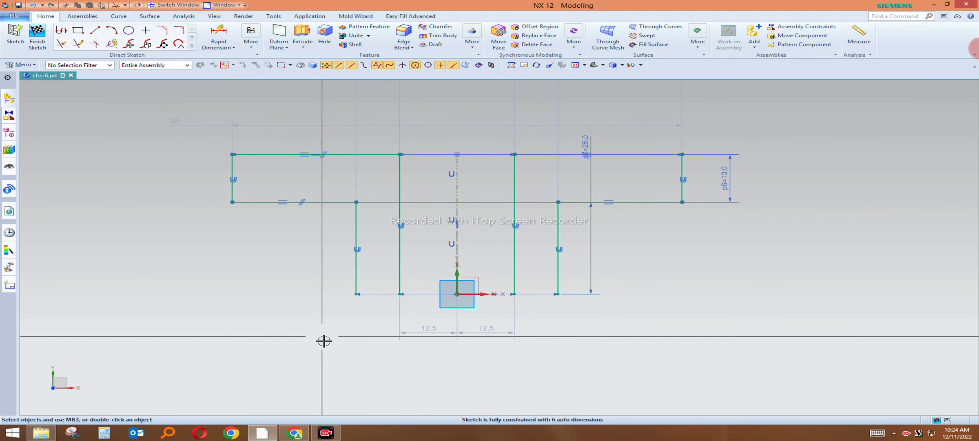
pyautogui.moveTo(583, 155); pyautogui.dragTo(606, 245)
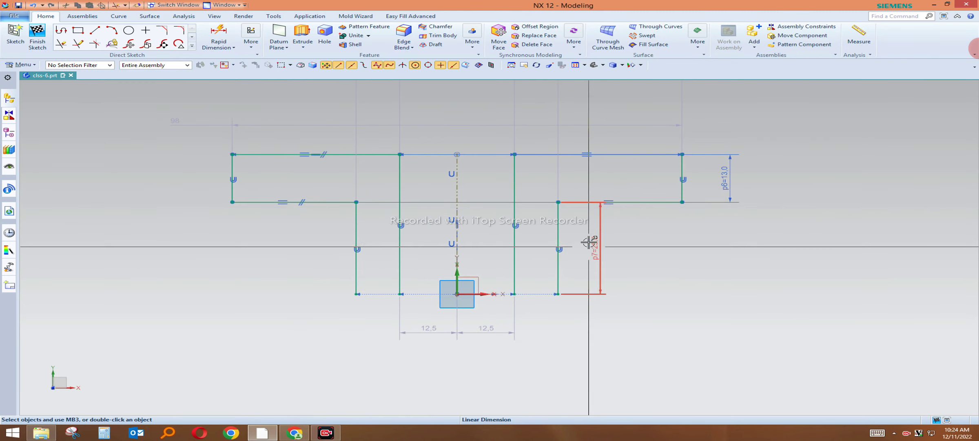
pyautogui.scroll(-1, 590, 243)
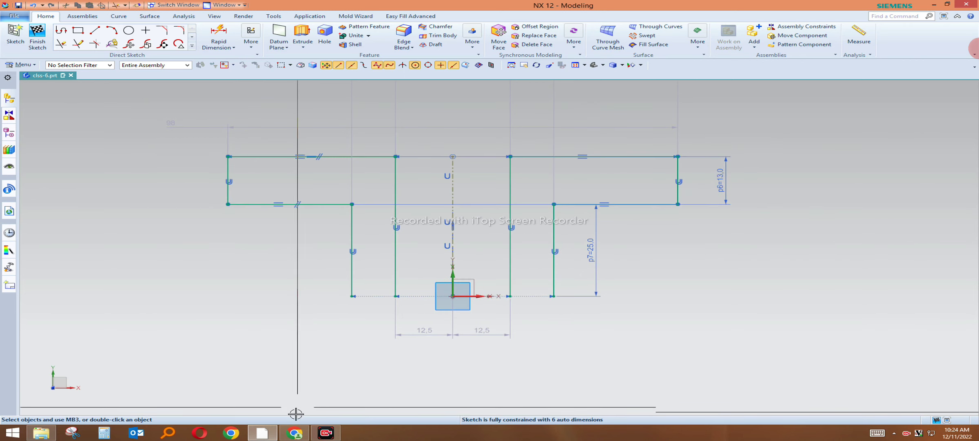
pyautogui.click(293, 433)
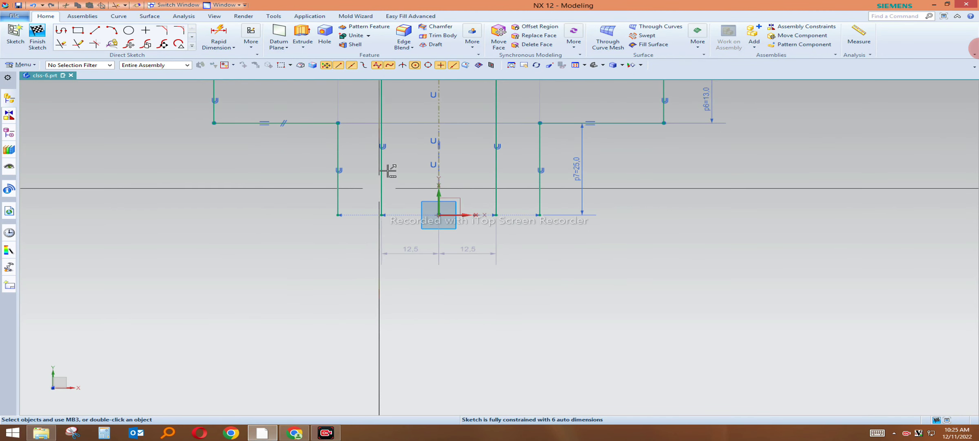
# Draw a 117.5 horizontal bottom line and extend the vertical lines down to it.
pyautogui.click(201, 346)
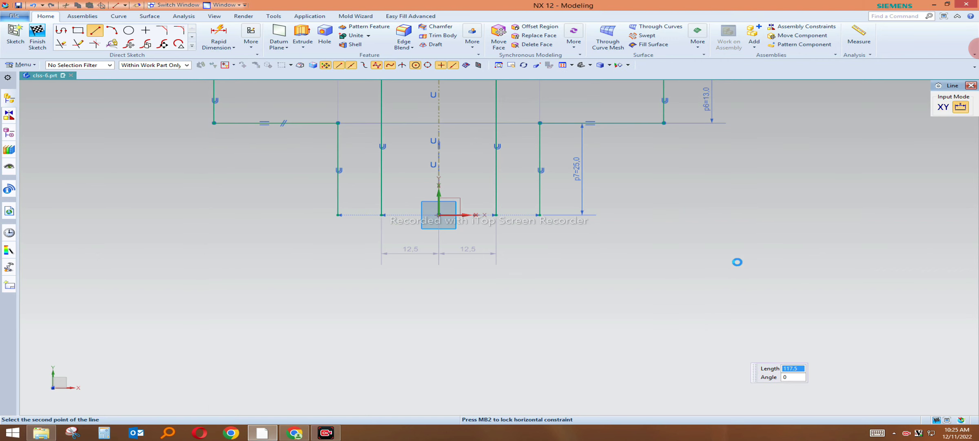
pyautogui.press('Return')
pyautogui.press('Escape')
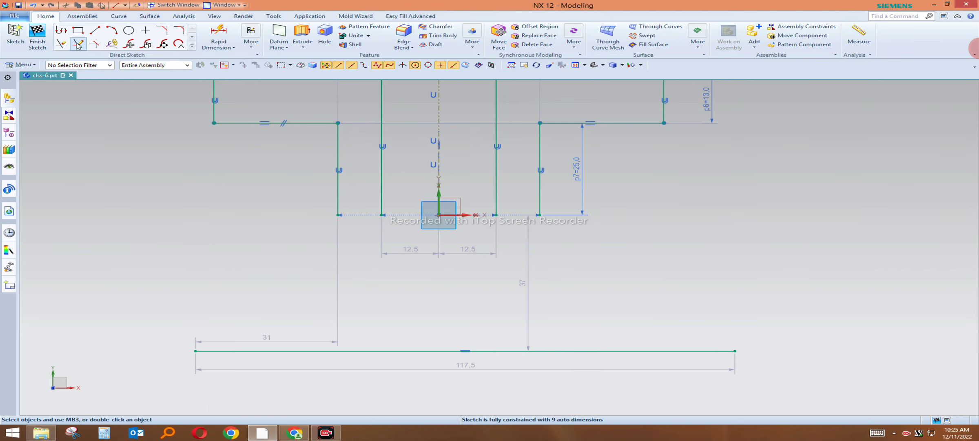
pyautogui.click(77, 44)
pyautogui.click(443, 175)
pyautogui.middleClick(678, 267)
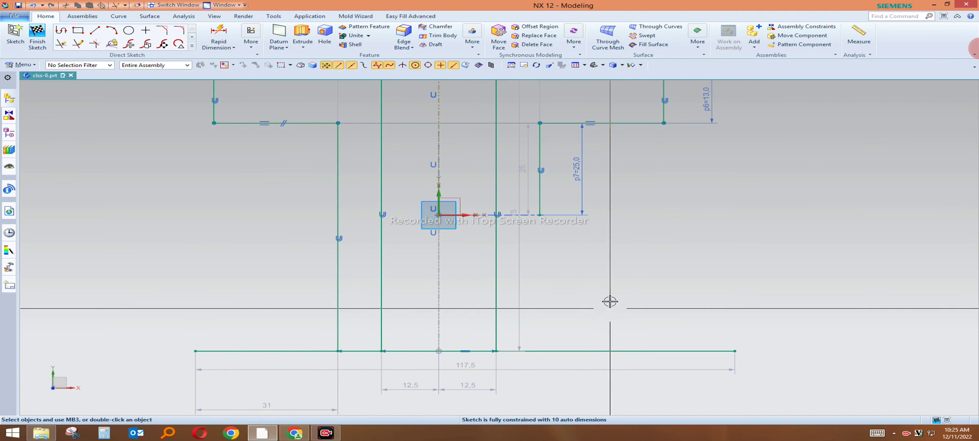
# Offset the centreline symmetrically by 62/2, adding lines 31 either side.
pyautogui.click(191, 46)
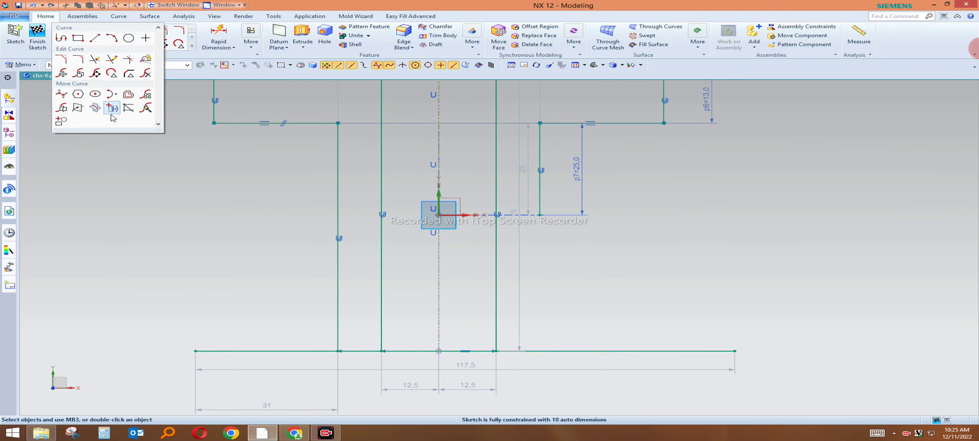
pyautogui.click(128, 94)
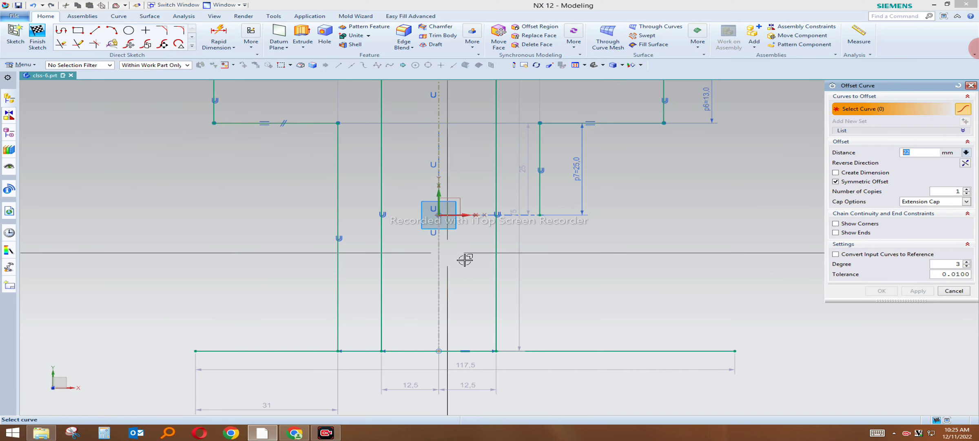
pyautogui.click(439, 273)
pyautogui.write('62/2')
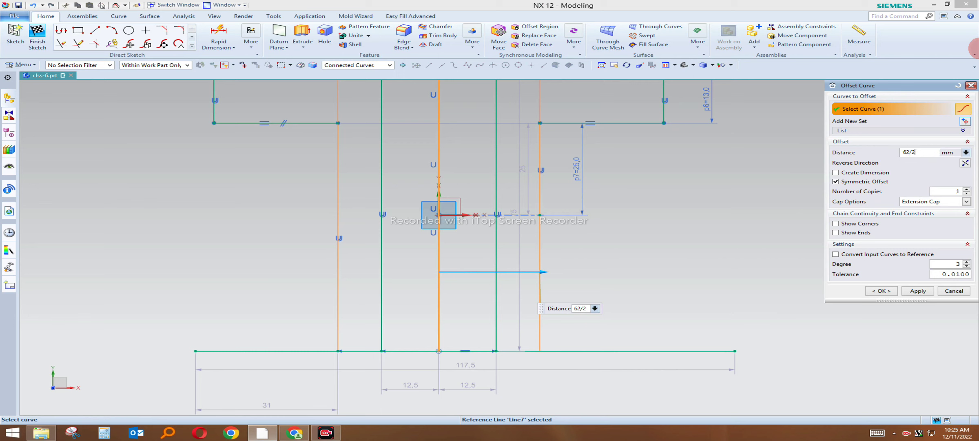
pyautogui.press('Return')
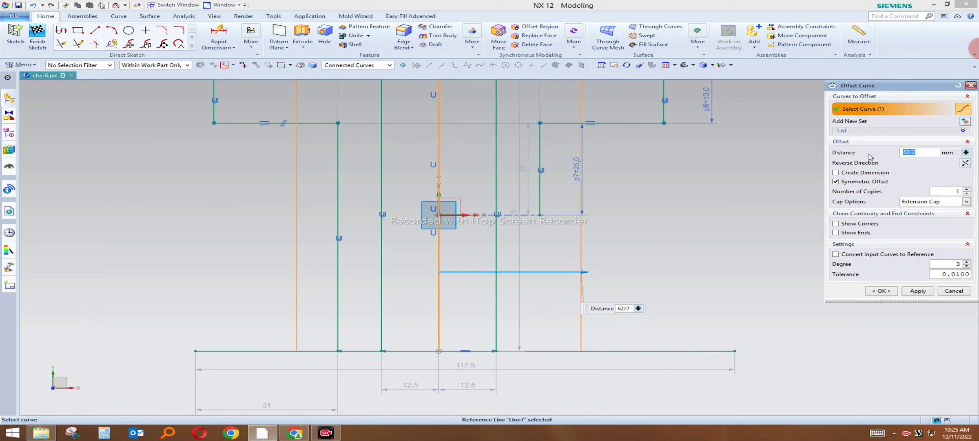
pyautogui.click(919, 292)
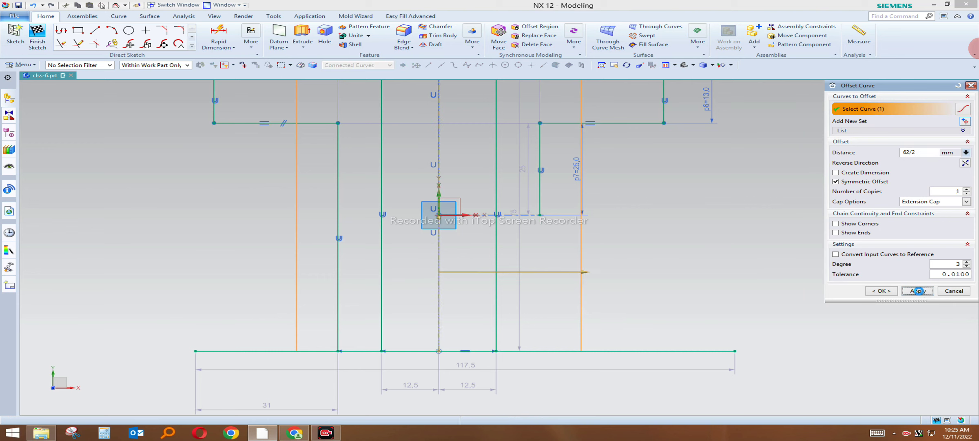
pyautogui.click(962, 291)
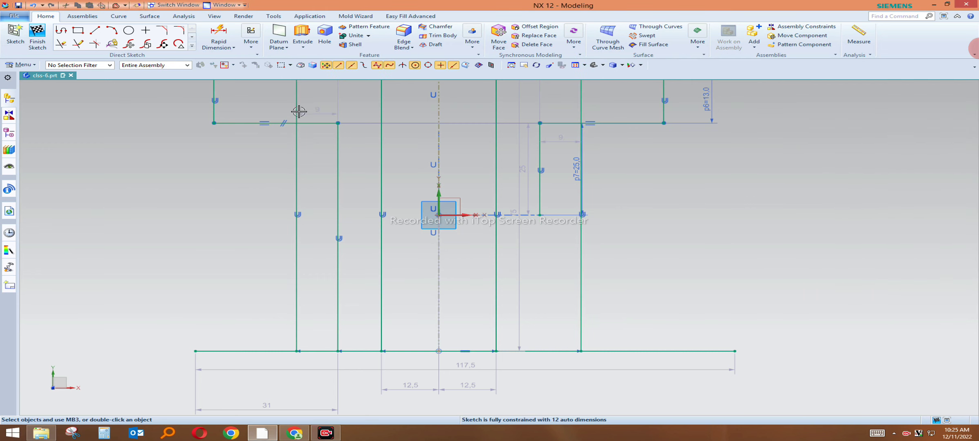
pyautogui.click(60, 43)
# Trim the short vertical between the flange lines and both overhanging ends of the bottom line.
pyautogui.scroll(2, 414, 270)
pyautogui.click(341, 160)
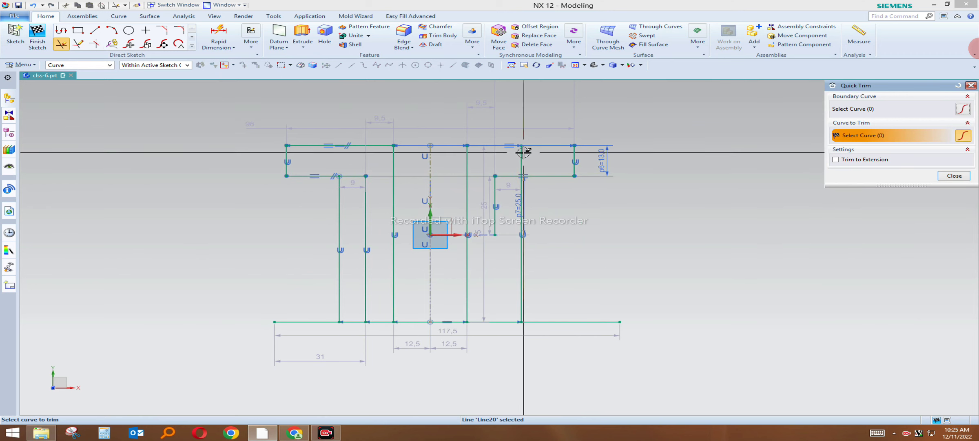
pyautogui.scroll(-1, 509, 219)
pyautogui.scroll(-1, 509, 219)
pyautogui.scroll(1, 591, 235)
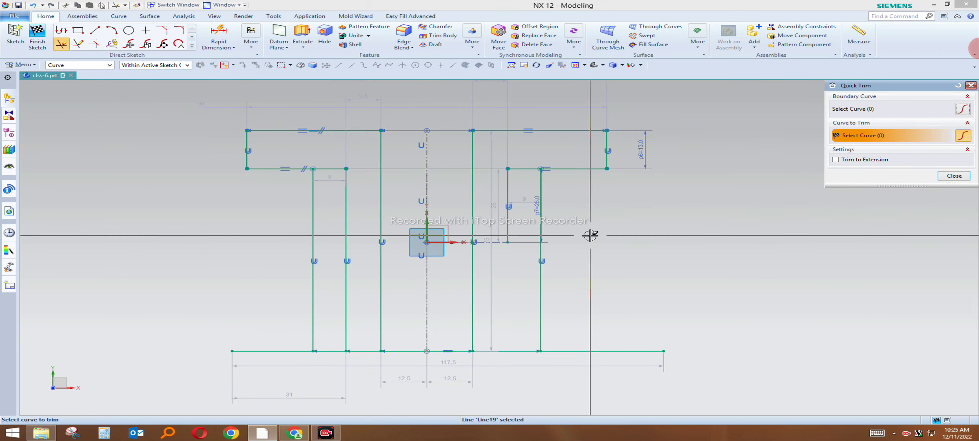
pyautogui.click(595, 350)
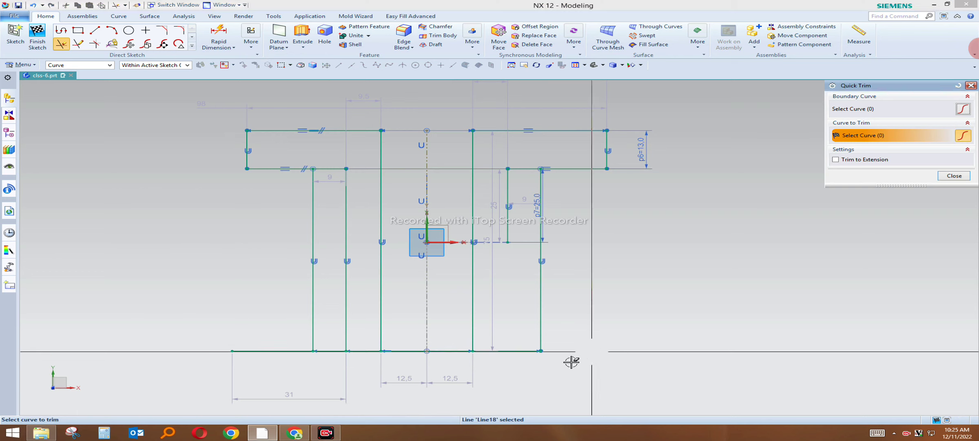
pyautogui.click(256, 349)
pyautogui.press('Escape')
pyautogui.scroll(-1, 444, 228)
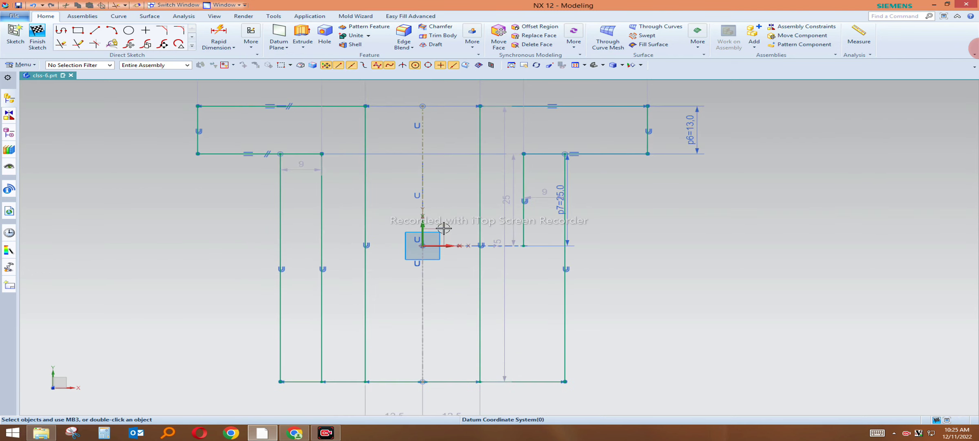
# Compare the trimmed outline against the clss-68.webp reference drawing.
pyautogui.click(298, 433)
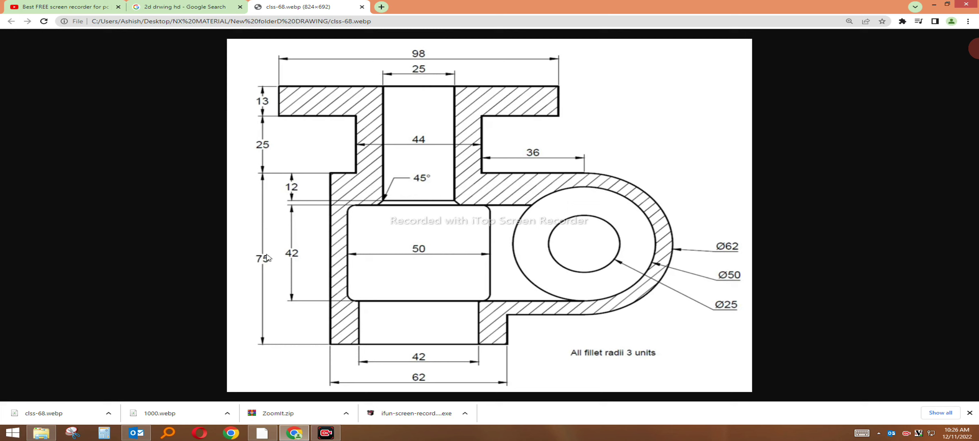
pyautogui.click(262, 432)
pyautogui.scroll(-2, 451, 234)
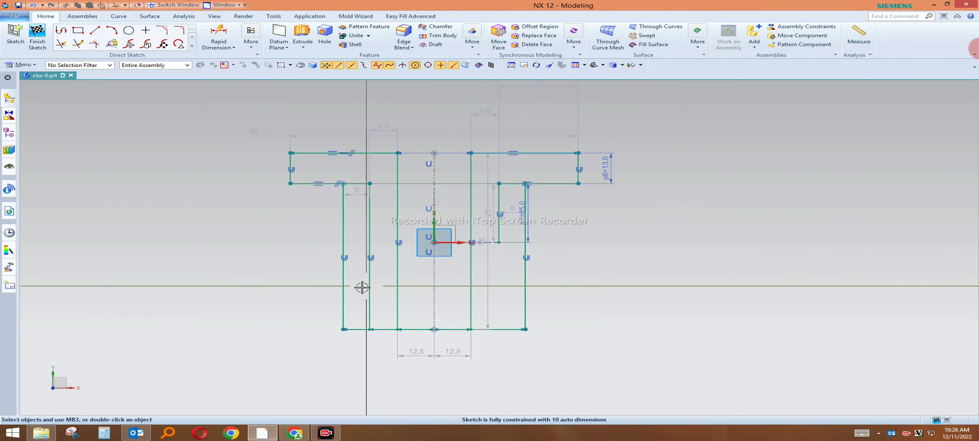
pyautogui.scroll(1, 362, 287)
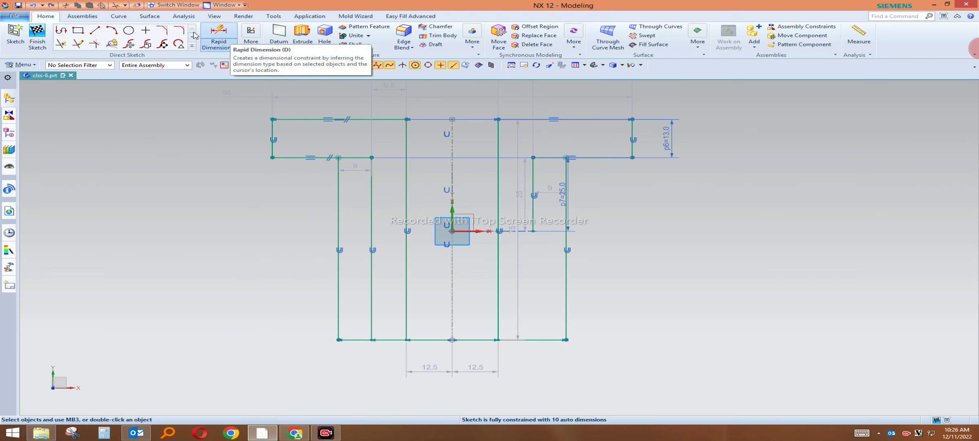
# Draw a horizontal line across the body from its right side to its left side.
pyautogui.click(97, 31)
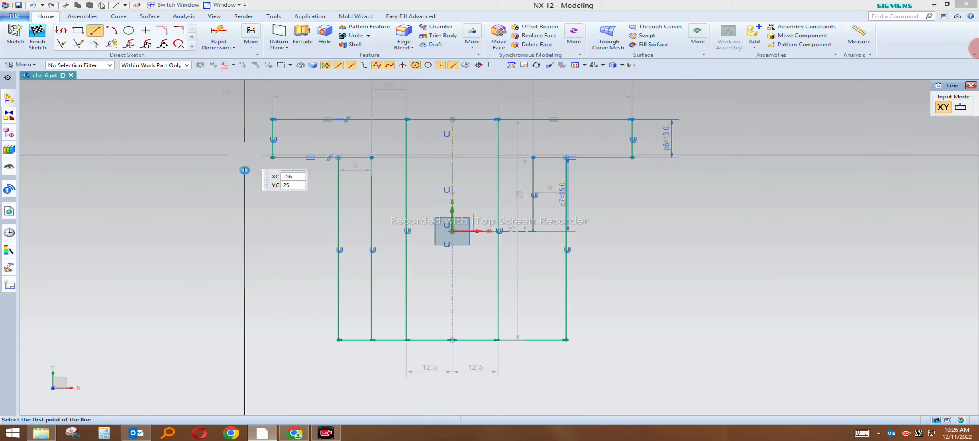
pyautogui.click(266, 205)
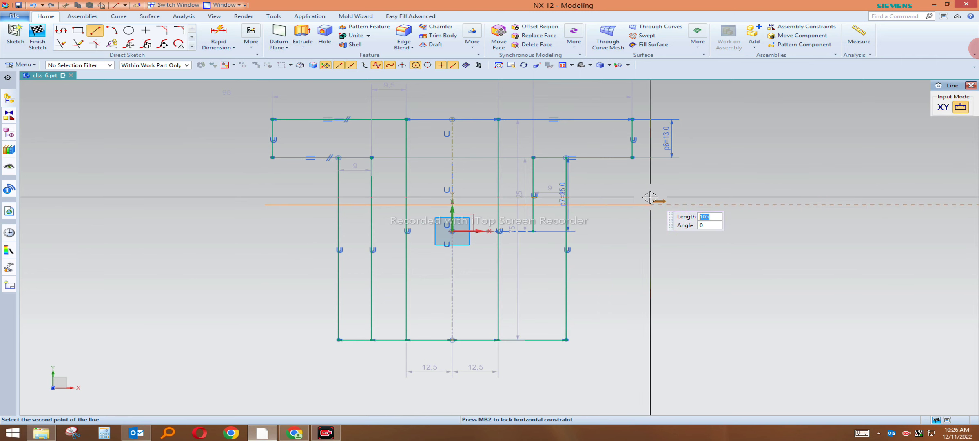
pyautogui.press('Escape')
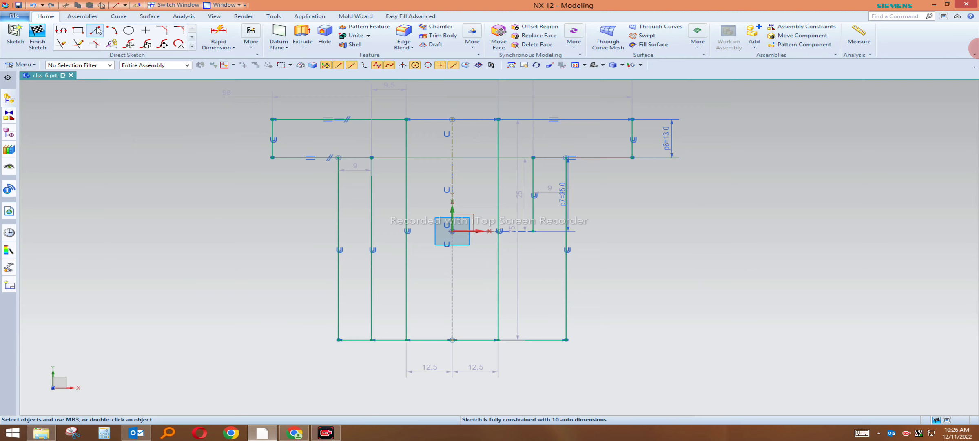
pyautogui.scroll(3, 580, 234)
pyautogui.scroll(-2, 586, 243)
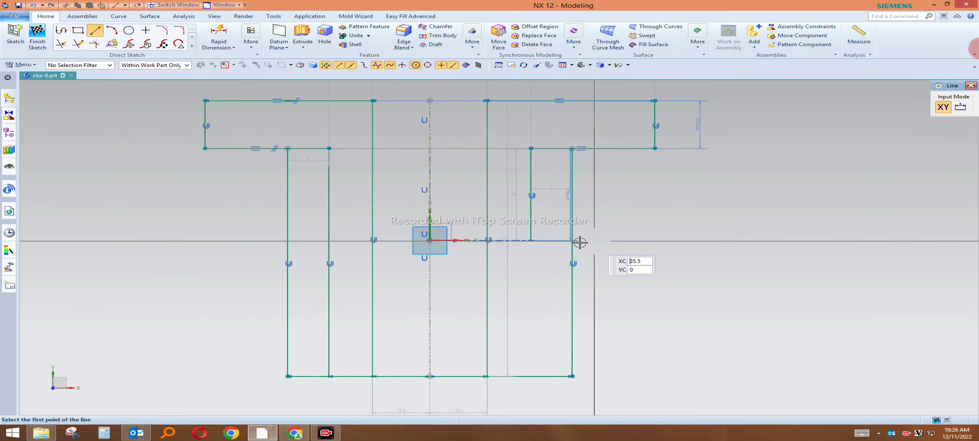
pyautogui.click(531, 240)
pyautogui.click(260, 240)
pyautogui.press('Escape')
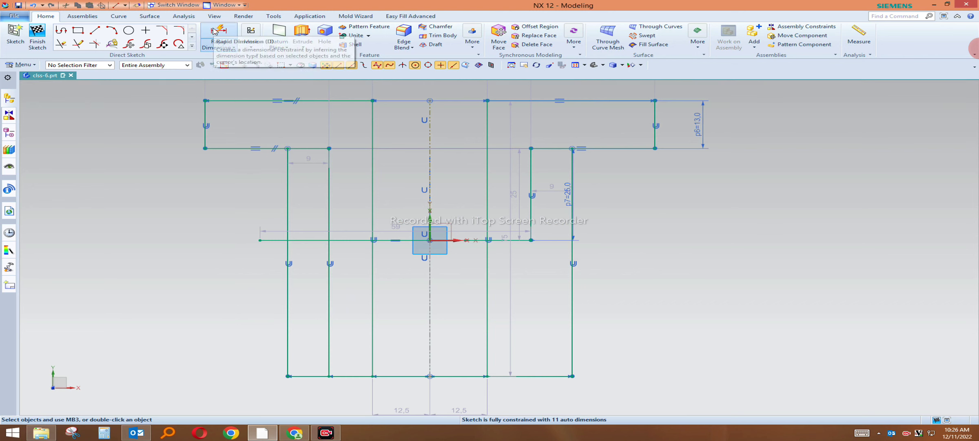
# Dimension the new horizontal line 75 above the bottom line.
pyautogui.click(219, 34)
pyautogui.click(274, 240)
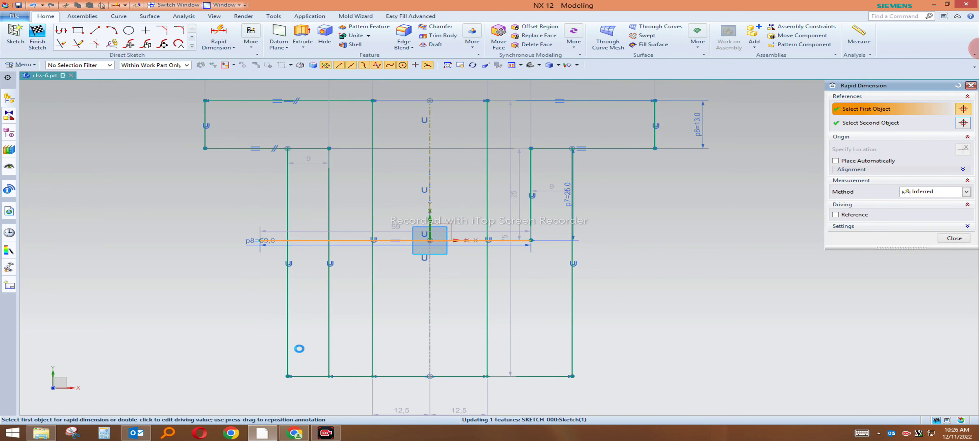
pyautogui.click(307, 377)
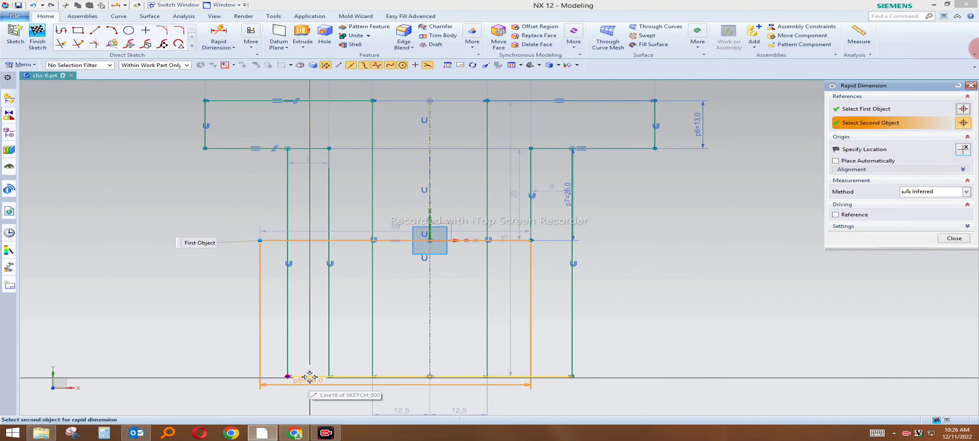
pyautogui.click(215, 304)
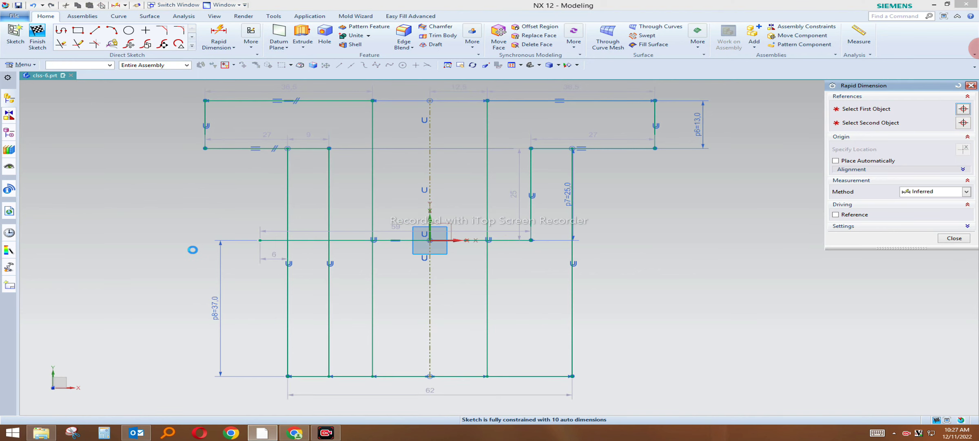
pyautogui.press('Escape')
pyautogui.scroll(-3, 410, 210)
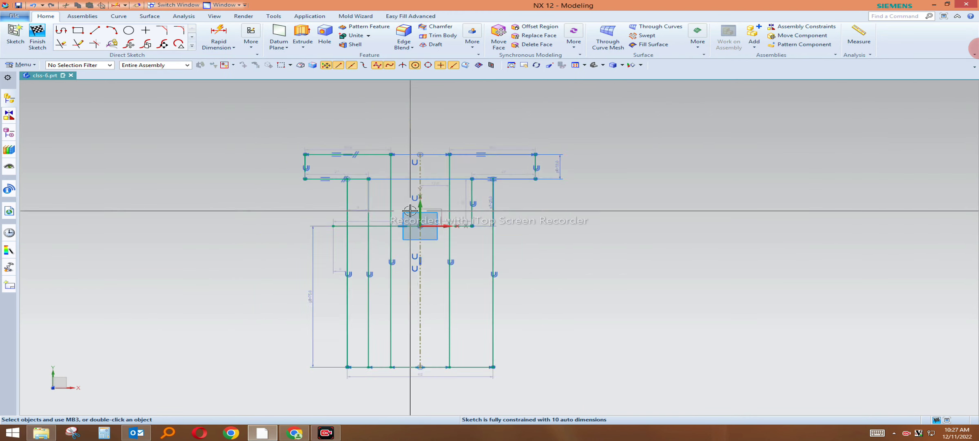
pyautogui.scroll(1, 350, 312)
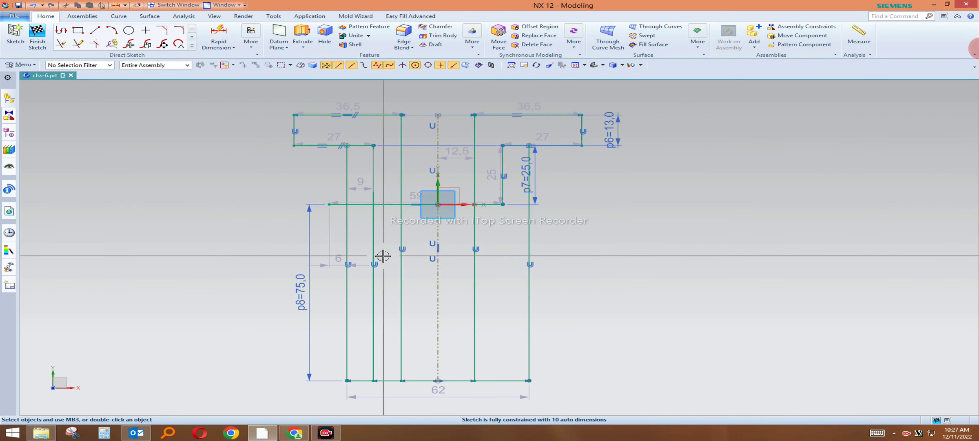
# Trim the vertical piece above the new line and the right vertical line.
pyautogui.click(60, 43)
pyautogui.click(349, 160)
pyautogui.click(530, 159)
pyautogui.press('Escape')
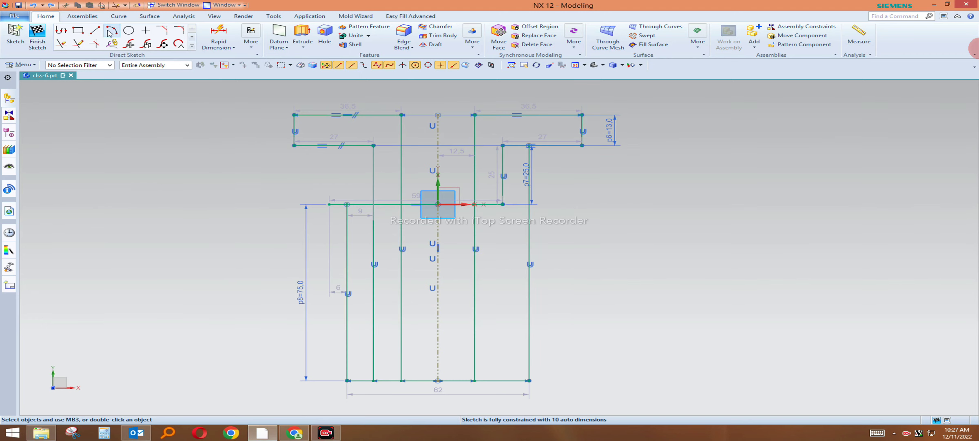
pyautogui.click(80, 43)
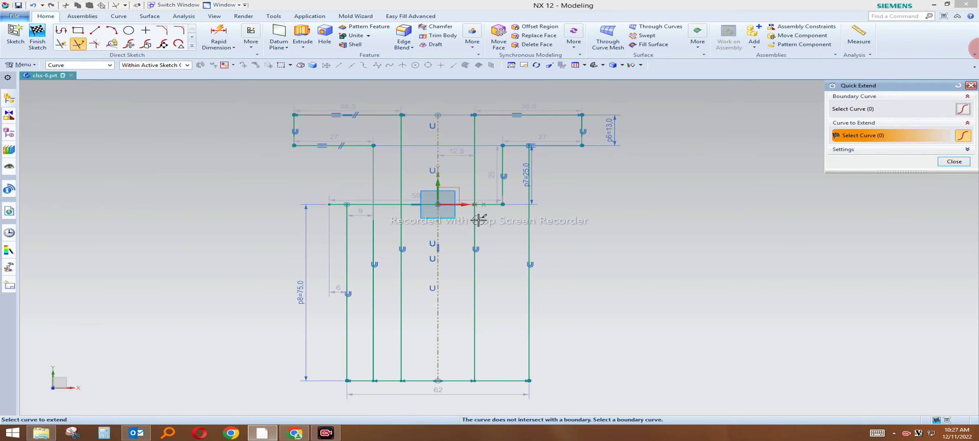
pyautogui.click(491, 205)
pyautogui.press('Escape')
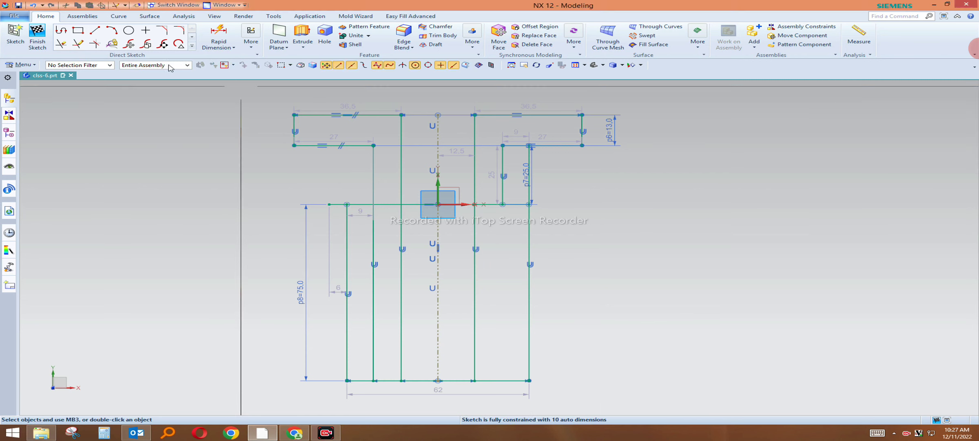
pyautogui.click(62, 44)
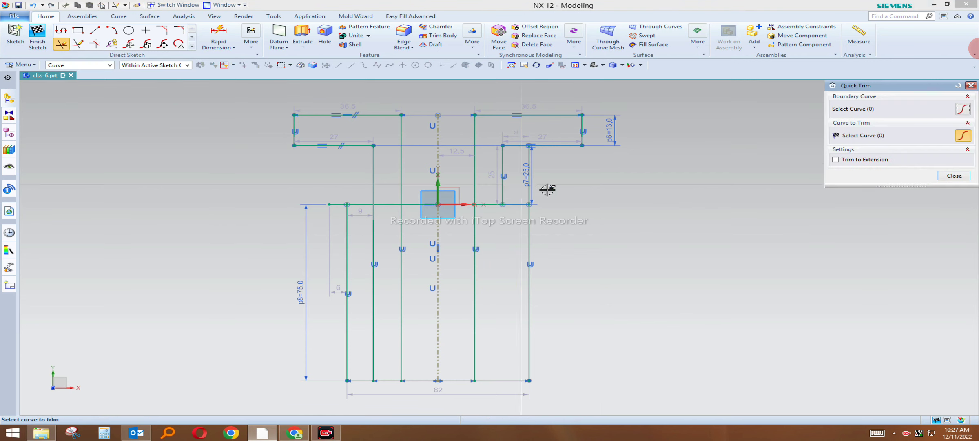
pyautogui.click(526, 159)
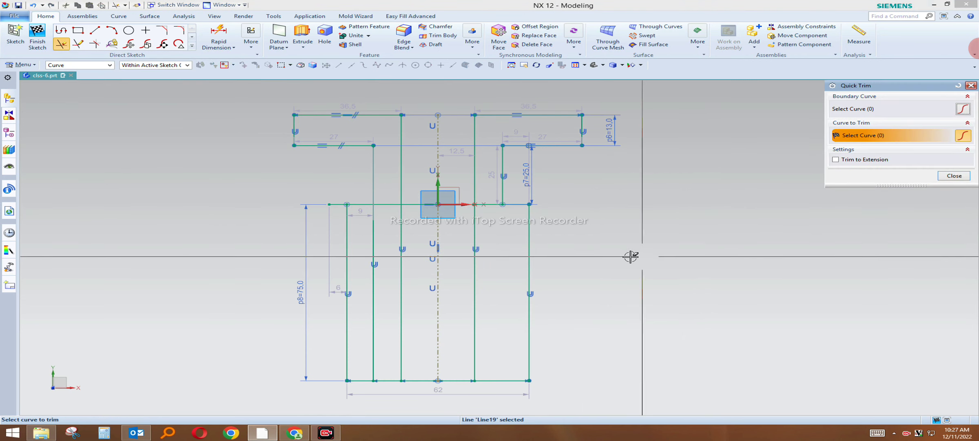
pyautogui.press('Escape')
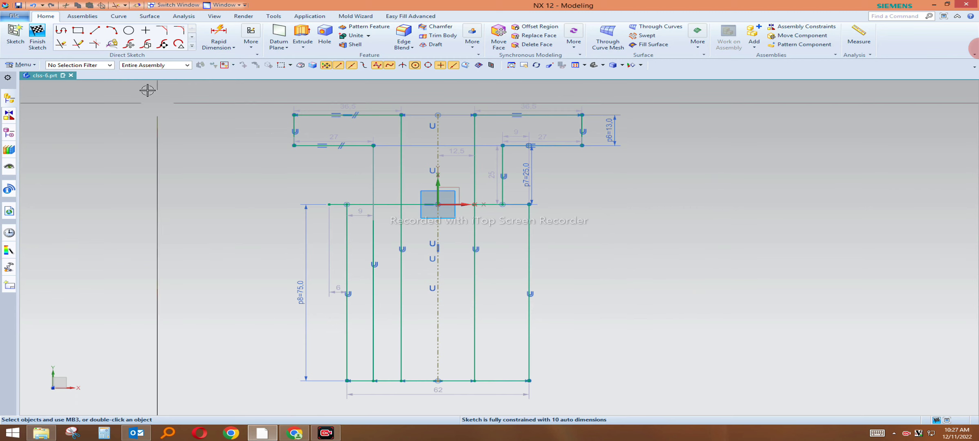
pyautogui.click(62, 44)
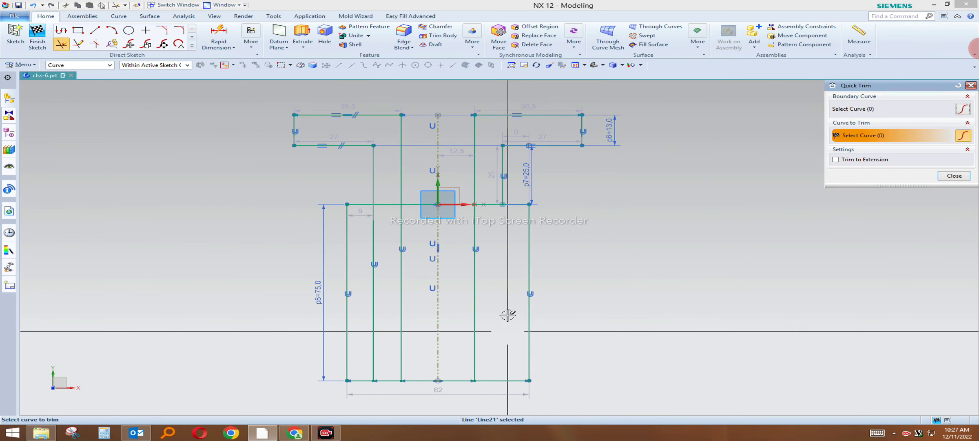
pyautogui.click(374, 328)
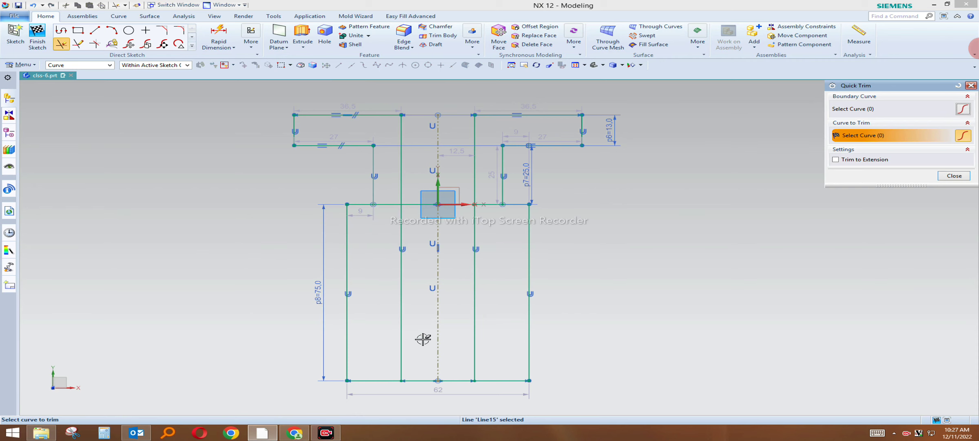
pyautogui.click(403, 349)
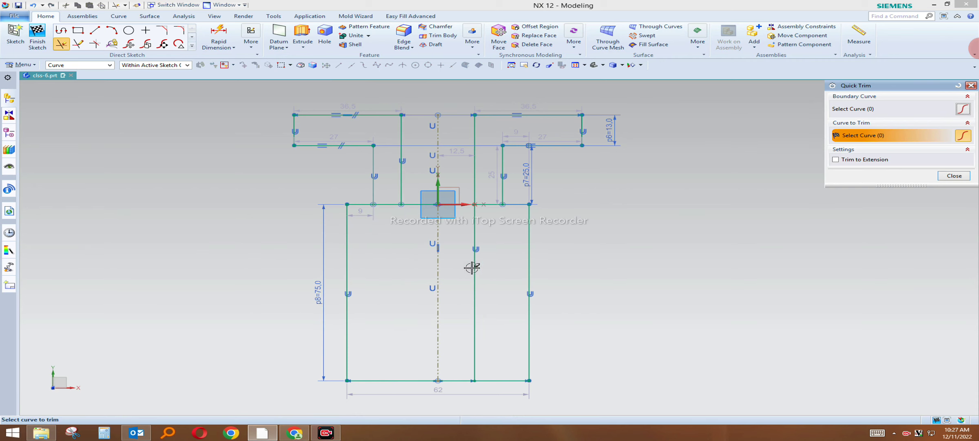
pyautogui.click(475, 355)
pyautogui.press('Escape')
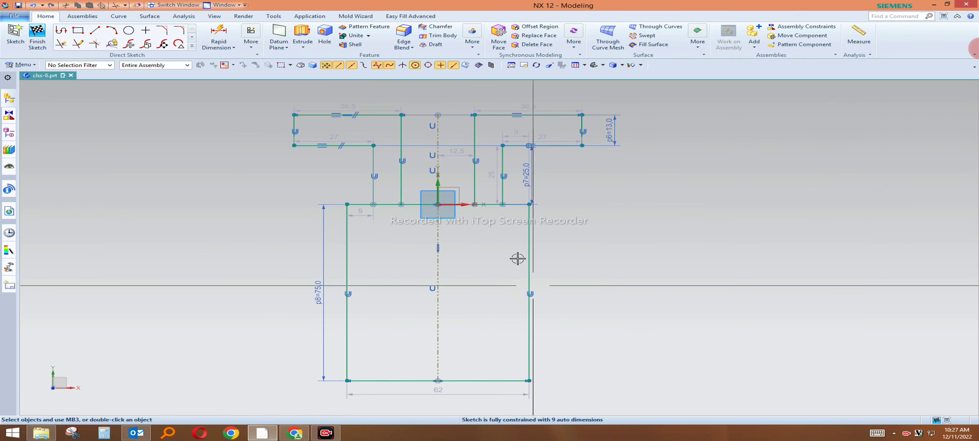
pyautogui.moveTo(528, 175); pyautogui.dragTo(624, 175)
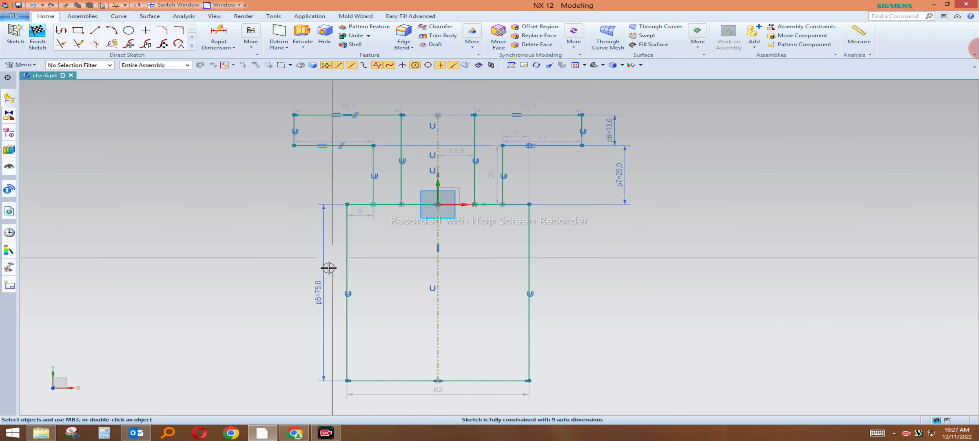
pyautogui.moveTo(328, 268); pyautogui.dragTo(283, 286)
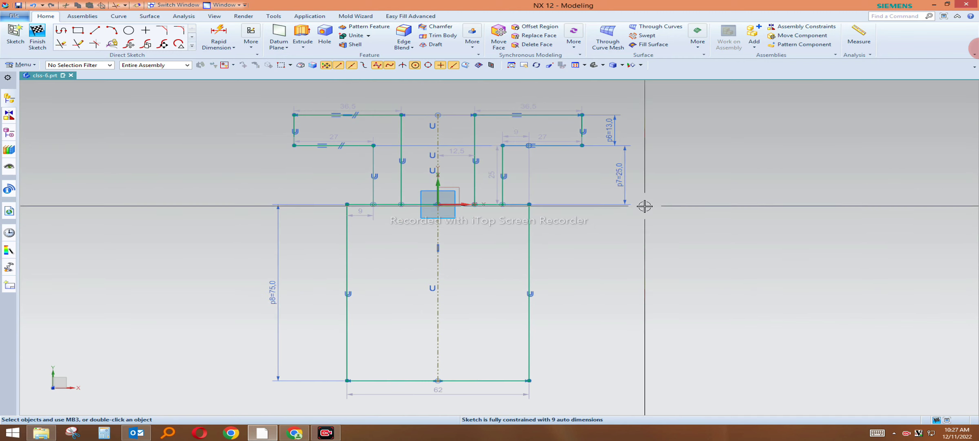
pyautogui.click(292, 433)
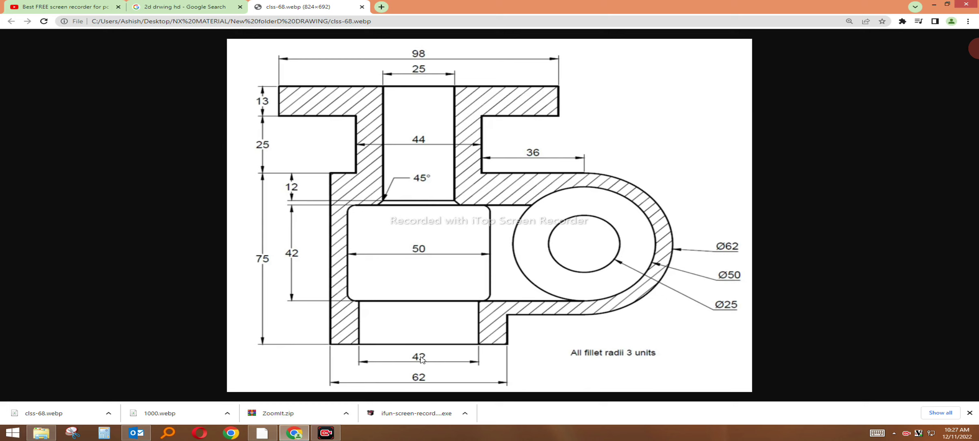
# Switch to the clss-68.webp reference drawing in Chrome to check the bore dimensions.
pyautogui.click(263, 433)
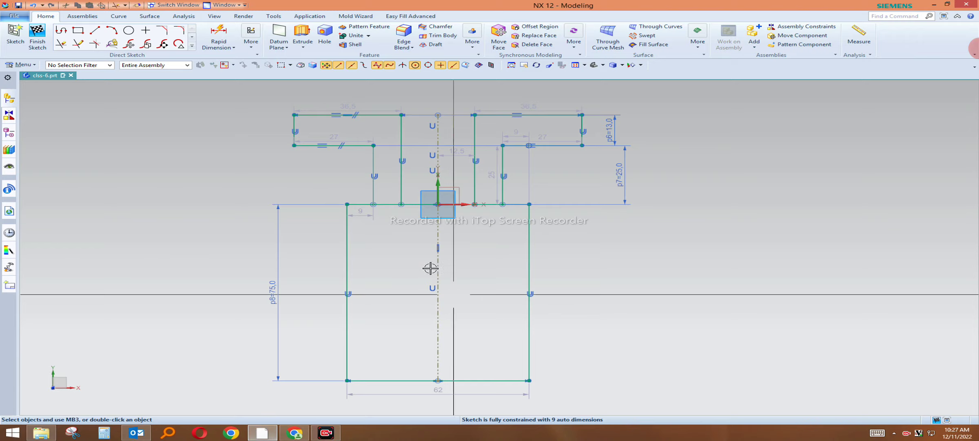
# Offset the centre line symmetrically by 42/2 to make the two bore lines.
pyautogui.click(192, 46)
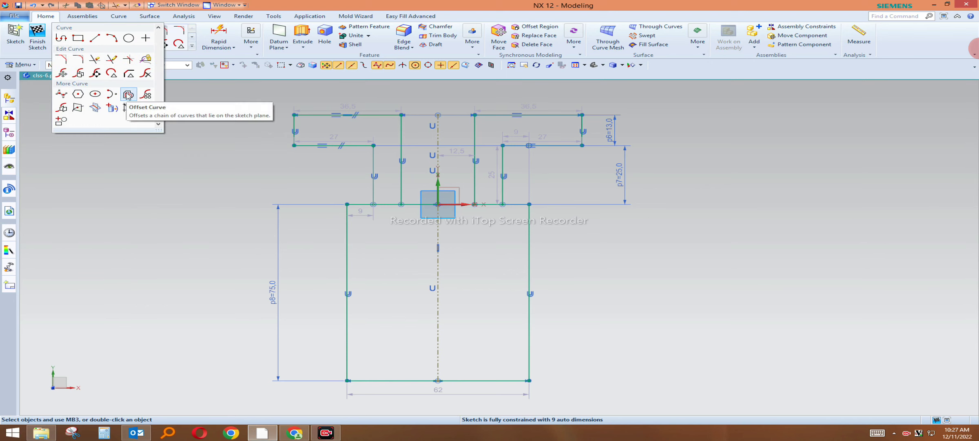
pyautogui.click(128, 94)
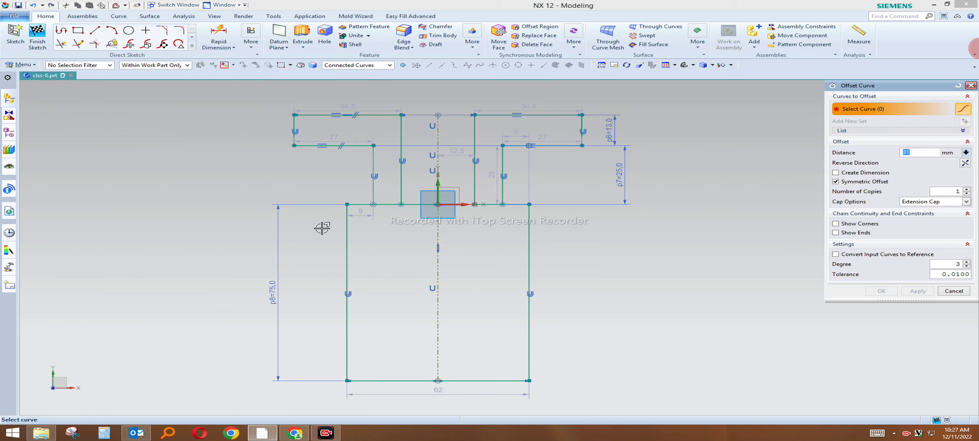
pyautogui.click(437, 271)
pyautogui.write('42/2')
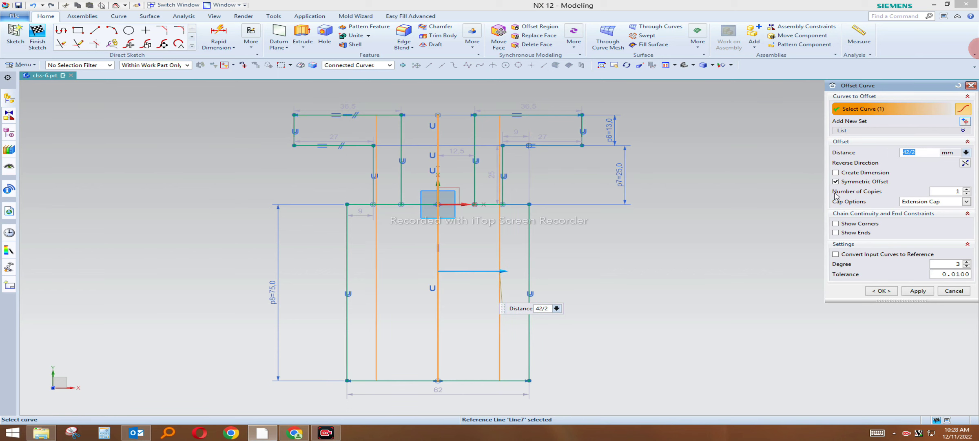
pyautogui.click(918, 291)
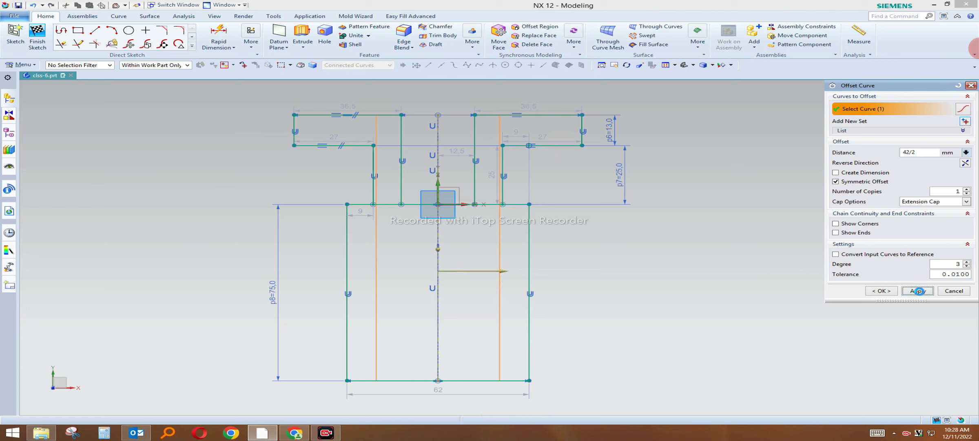
pyautogui.click(953, 290)
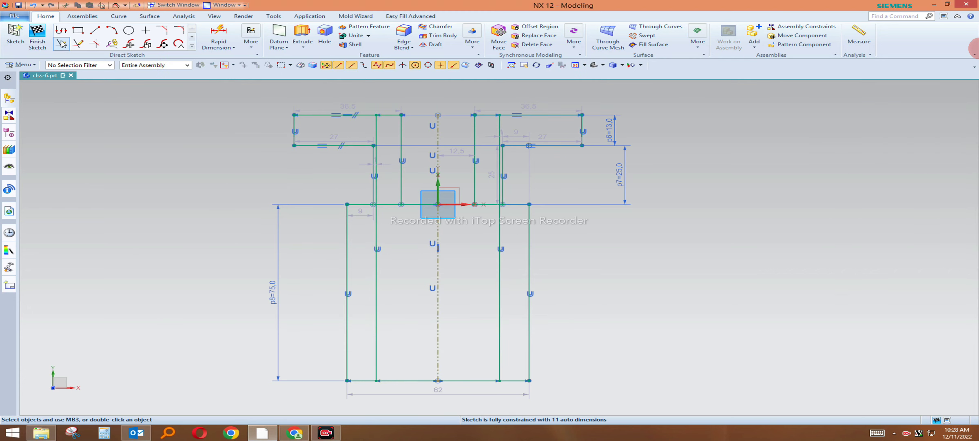
# Trim both bore lines' upper parts at the base line, then recheck the reference drawing.
pyautogui.click(61, 43)
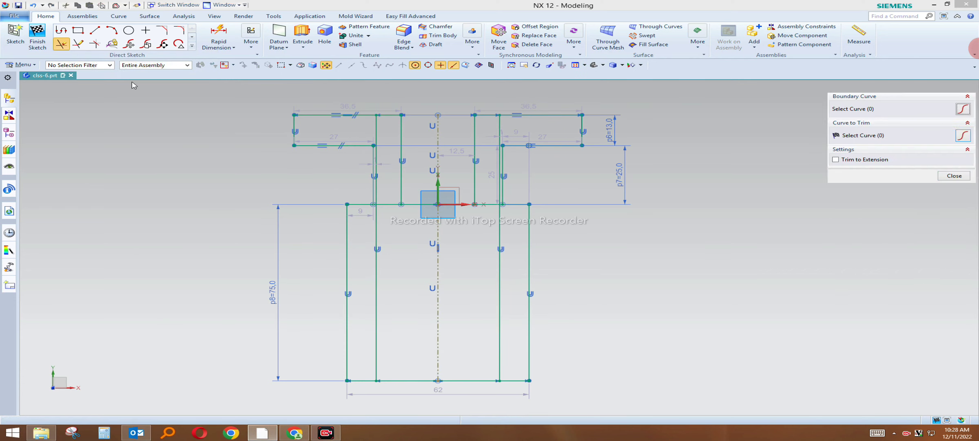
pyautogui.click(377, 125)
pyautogui.click(500, 122)
pyautogui.middleClick(601, 261)
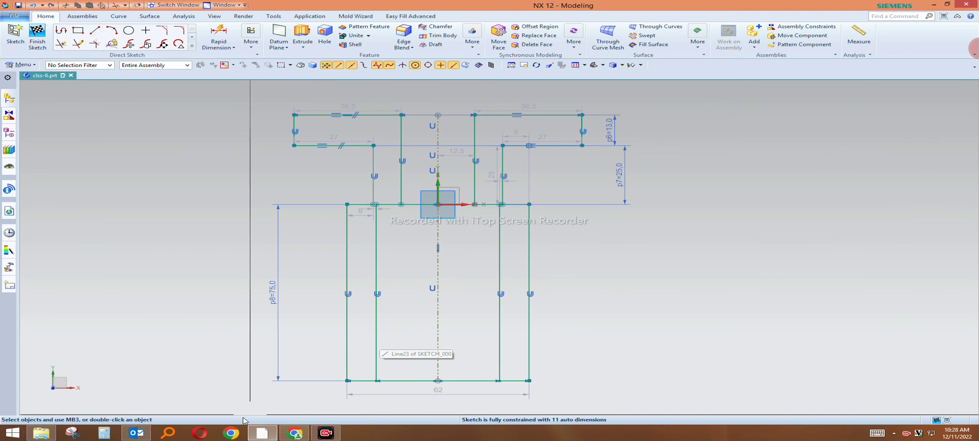
pyautogui.click(294, 433)
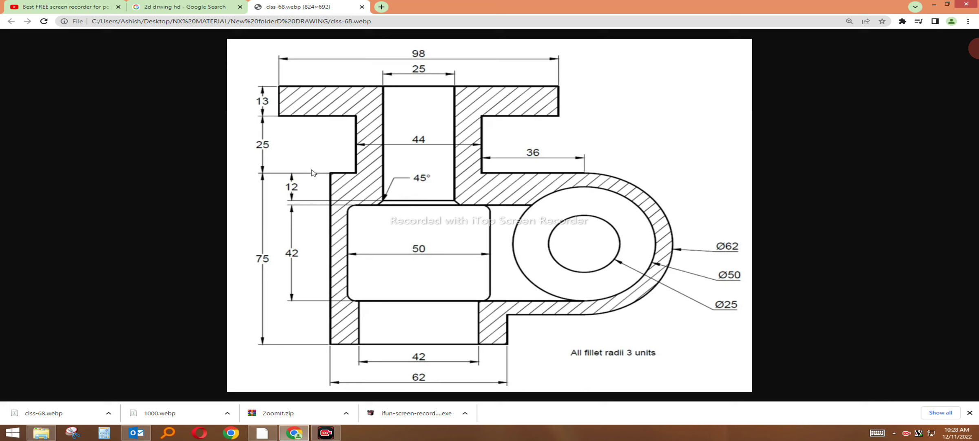
pyautogui.click(261, 436)
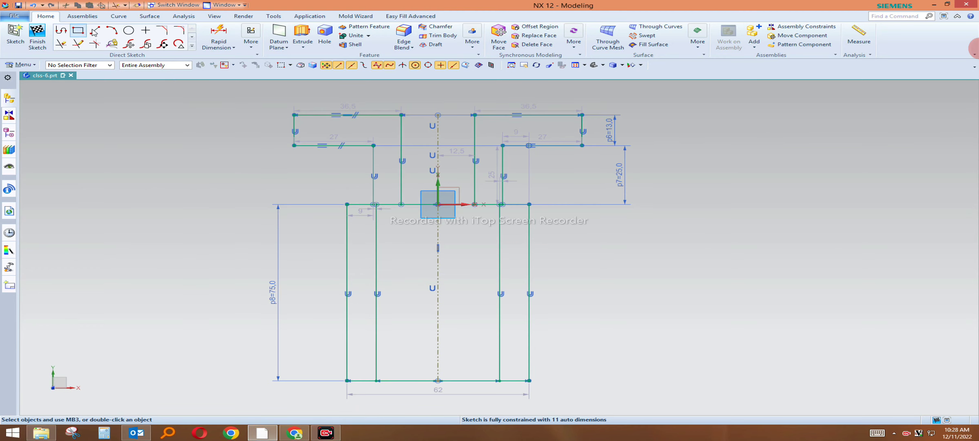
# Create a derived horizontal line 12 below the base line across the lower body.
pyautogui.click(192, 46)
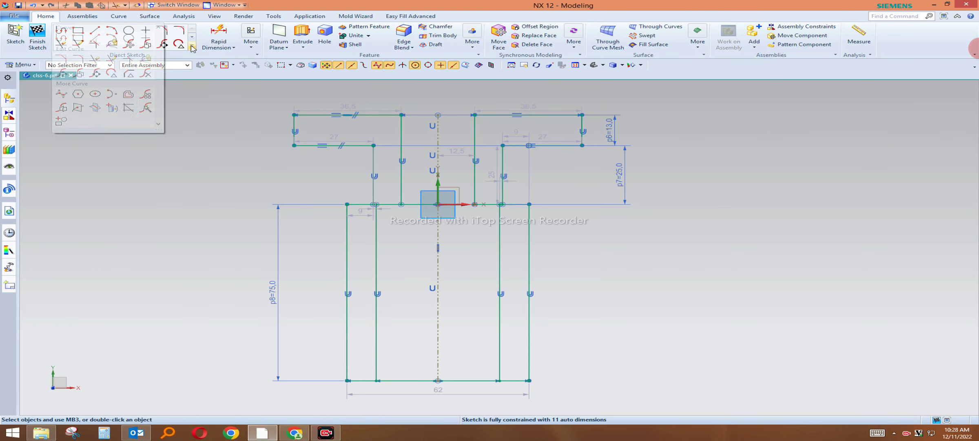
pyautogui.click(130, 108)
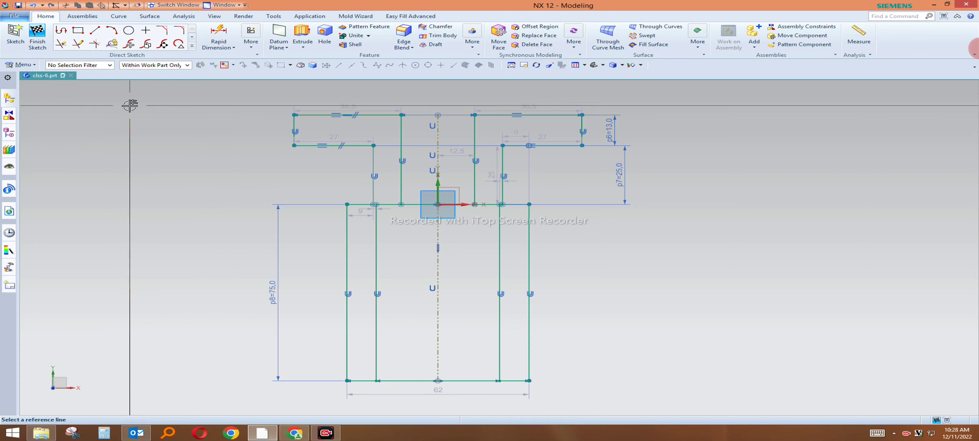
pyautogui.click(358, 206)
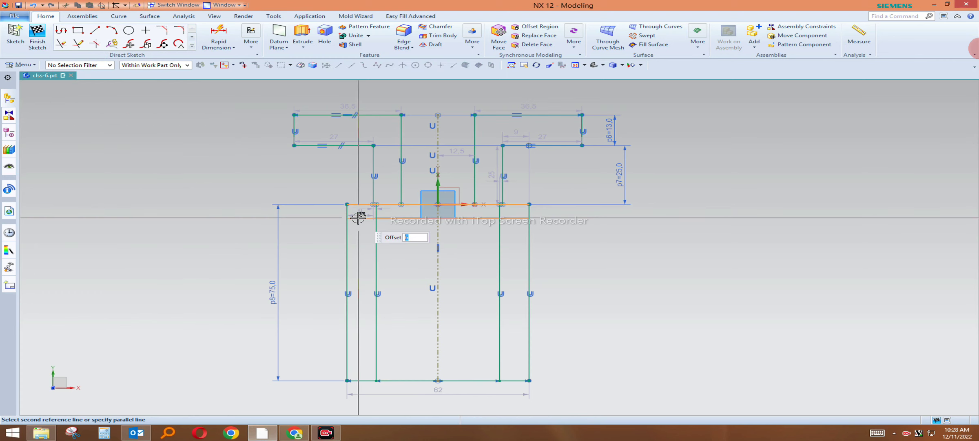
pyautogui.write('12')
pyautogui.press('Return')
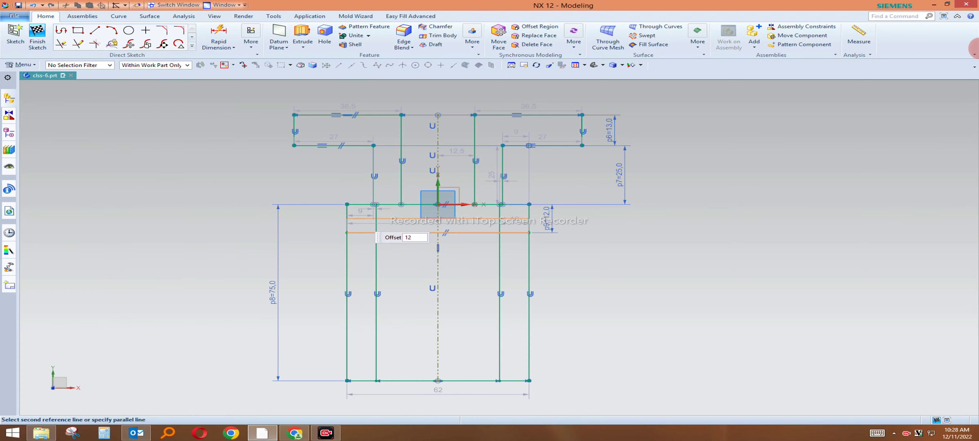
pyautogui.press('Escape')
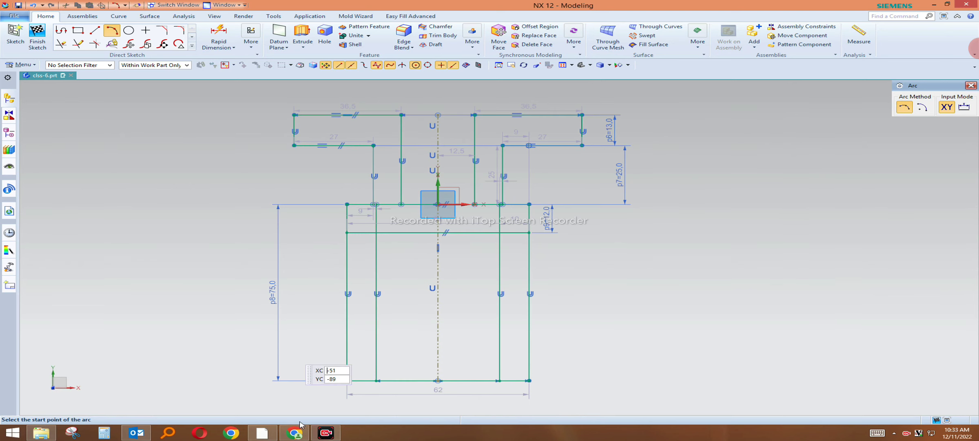
# Cancel the unfinished arc and line commands, then switch back to the Chrome drawing.
pyautogui.click(291, 397)
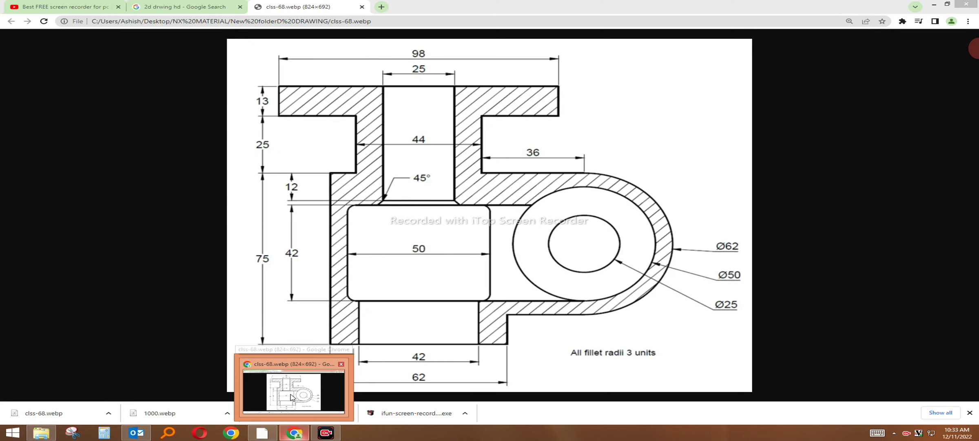
pyautogui.click(262, 433)
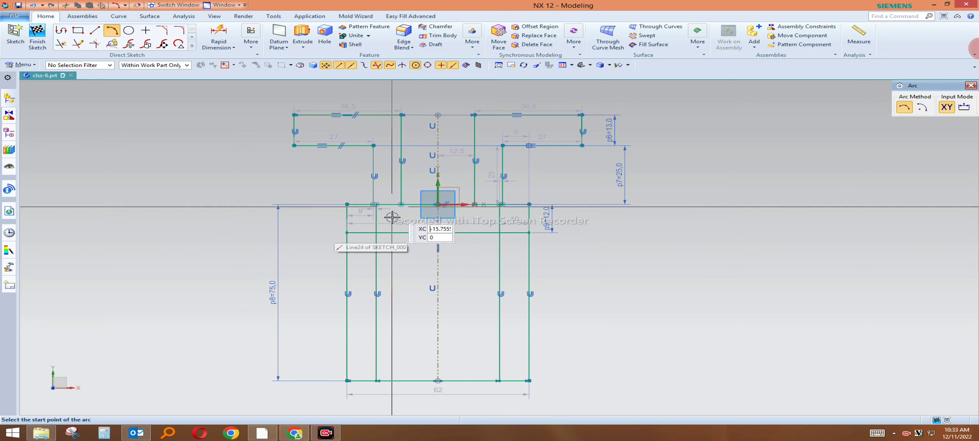
pyautogui.press('Escape')
pyautogui.scroll(1, 414, 224)
pyautogui.scroll(2, 414, 224)
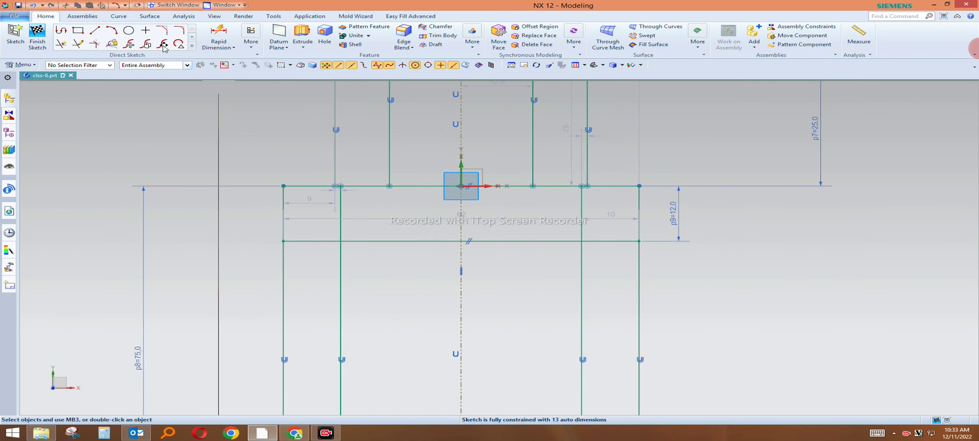
pyautogui.click(98, 32)
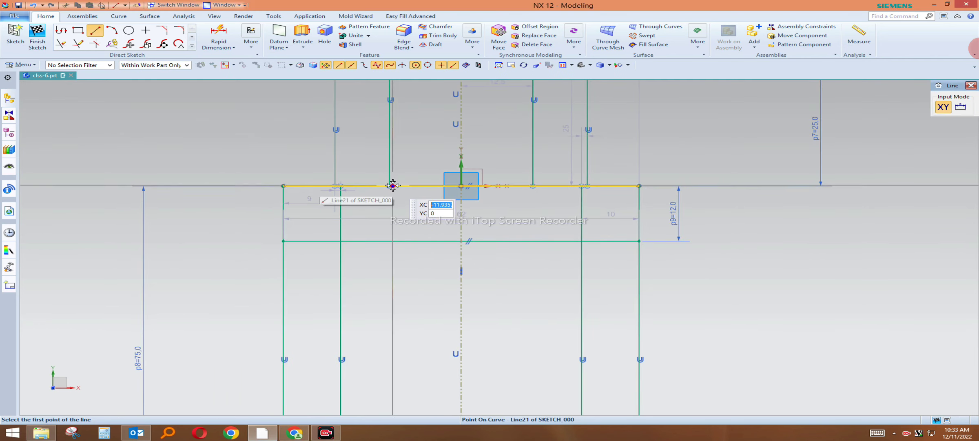
pyautogui.press('Escape')
pyautogui.hotkey('alt', 'Tab')
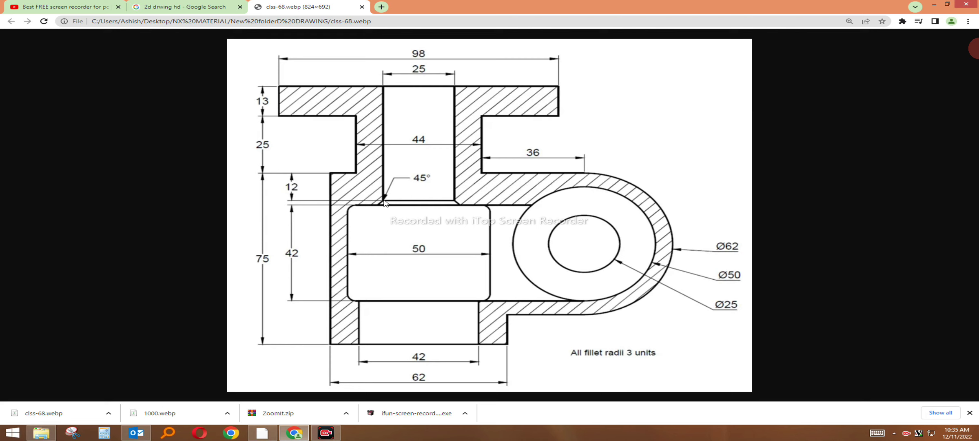
# Magnify the 45° chamfer detail on clss-68.webp, then return to the NX sketch.
pyautogui.hotkey('ctrl', '1')
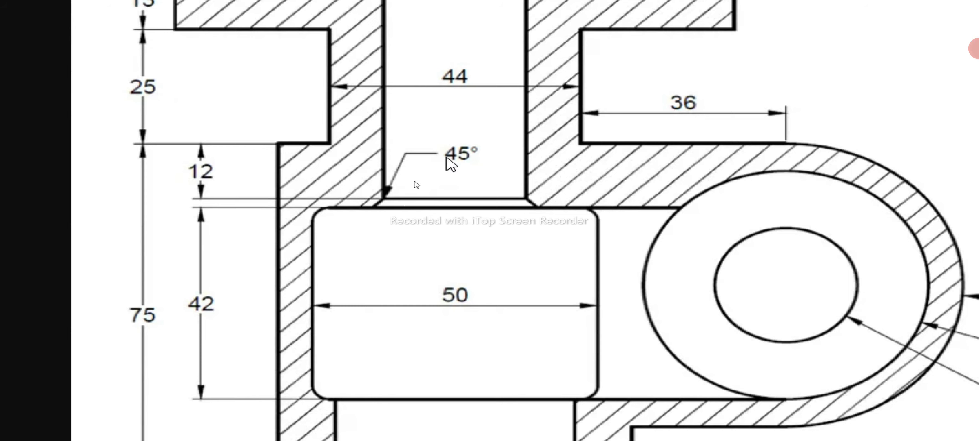
pyautogui.press('Escape')
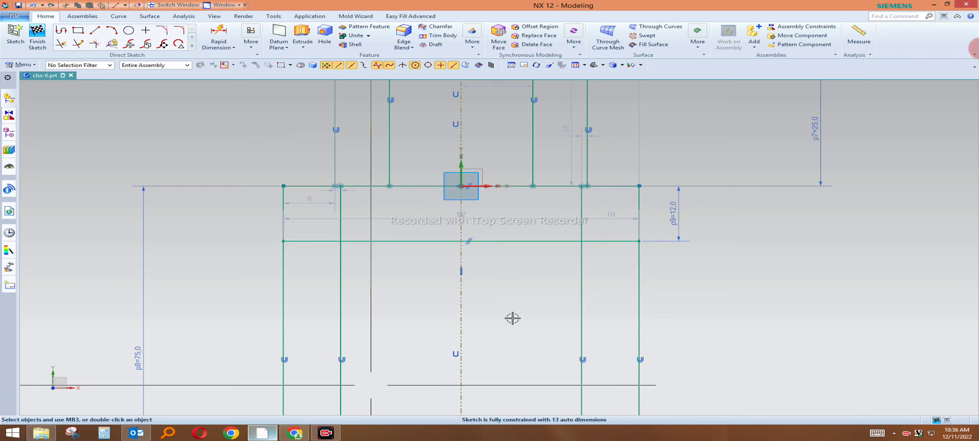
pyautogui.click(261, 432)
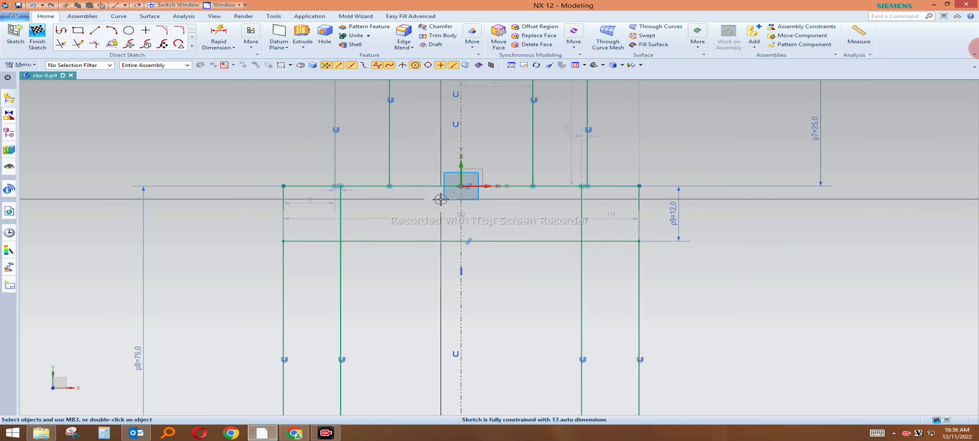
# Zoom in on the sketch and briefly recheck the reference drawing in Chrome.
pyautogui.scroll(1, 530, 240)
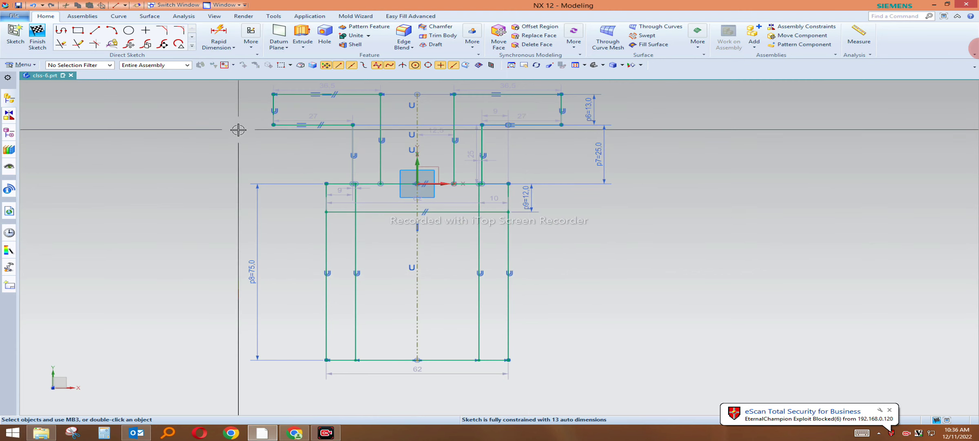
pyautogui.click(95, 31)
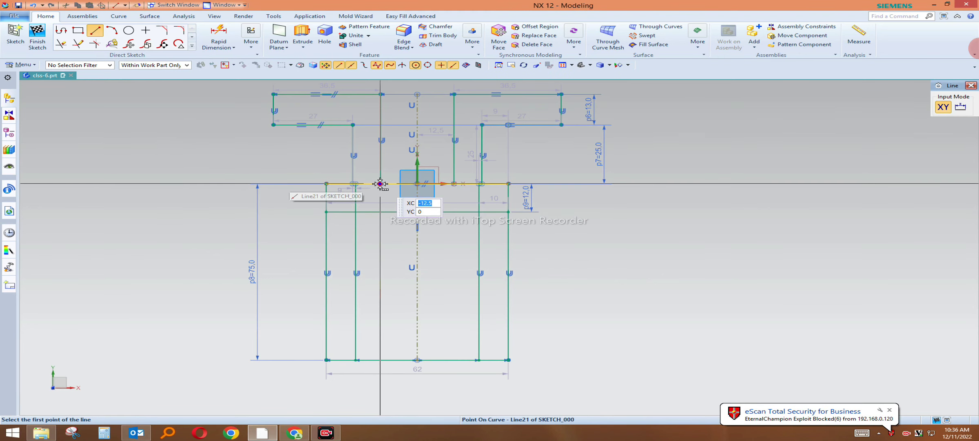
pyautogui.press('Escape')
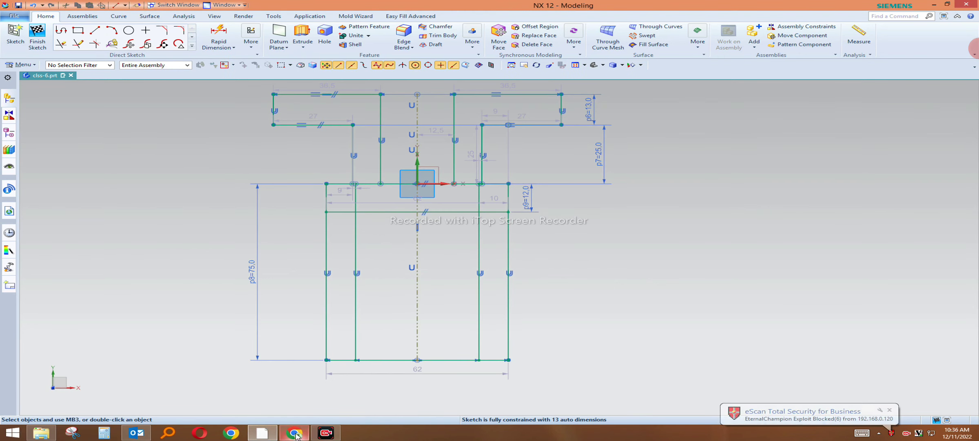
pyautogui.click(296, 433)
pyautogui.click(295, 433)
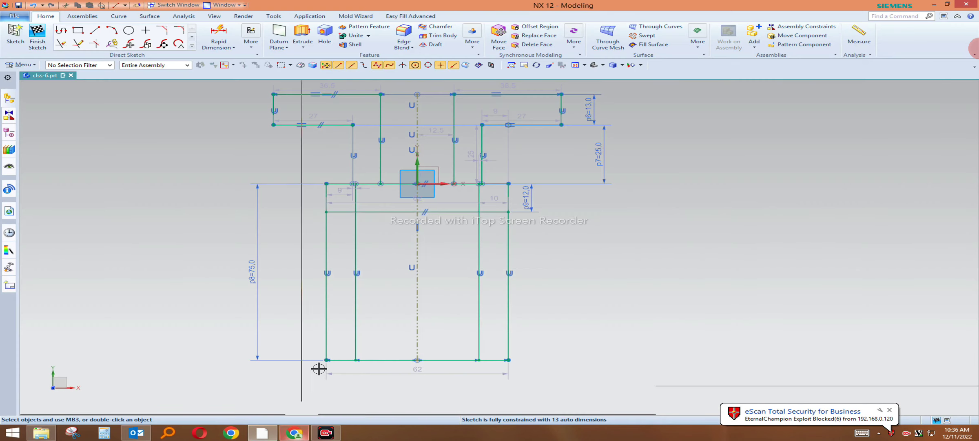
pyautogui.scroll(-1, 385, 244)
pyautogui.scroll(1, 385, 245)
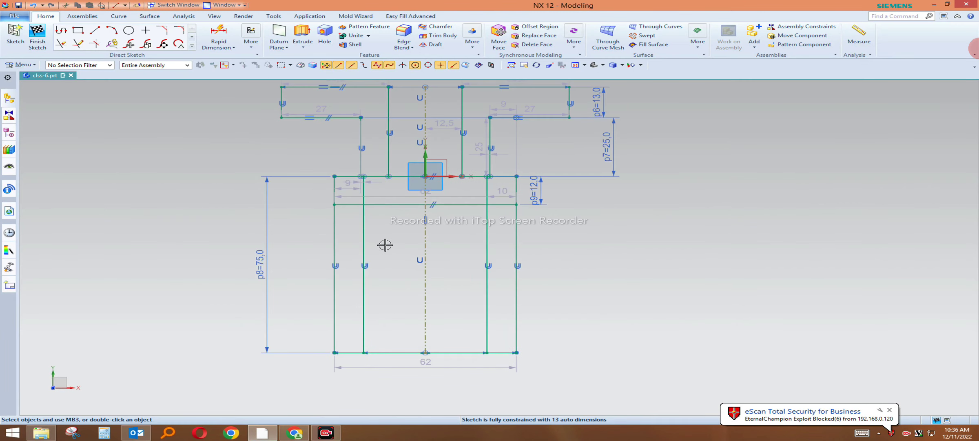
# Extend both inner vertical lines down to the lower horizontal line.
pyautogui.click(78, 43)
pyautogui.click(389, 155)
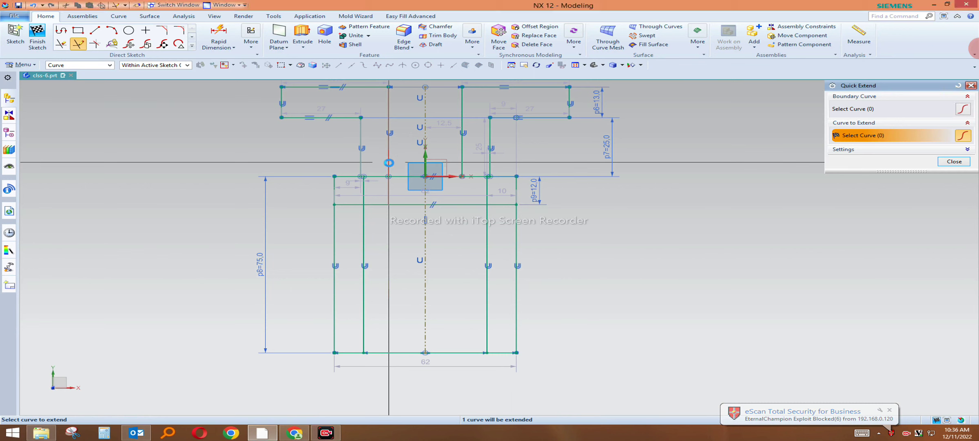
pyautogui.click(463, 157)
pyautogui.press('Escape')
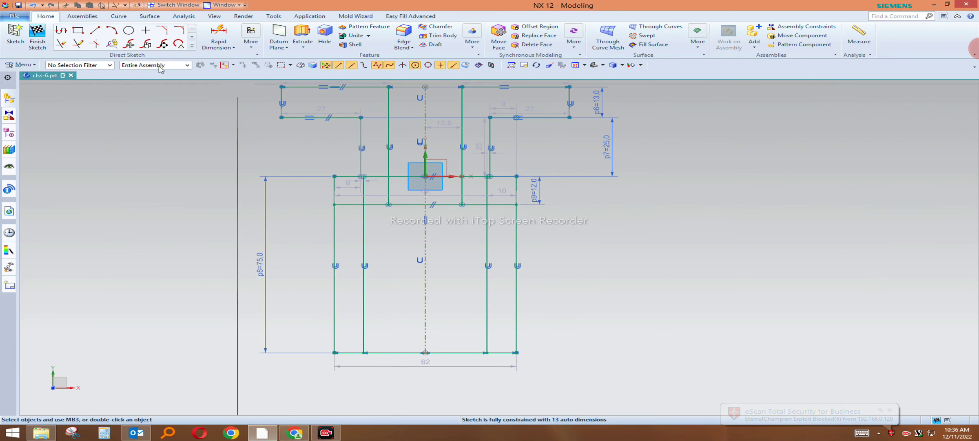
# Trim away the two short vertical stubs beside the inner lines.
pyautogui.click(61, 44)
pyautogui.click(364, 186)
pyautogui.click(488, 188)
pyautogui.press('Escape')
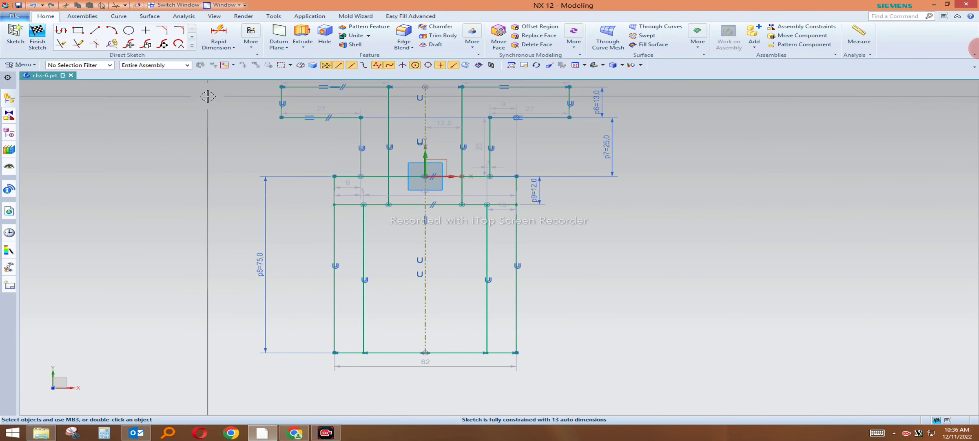
pyautogui.click(94, 30)
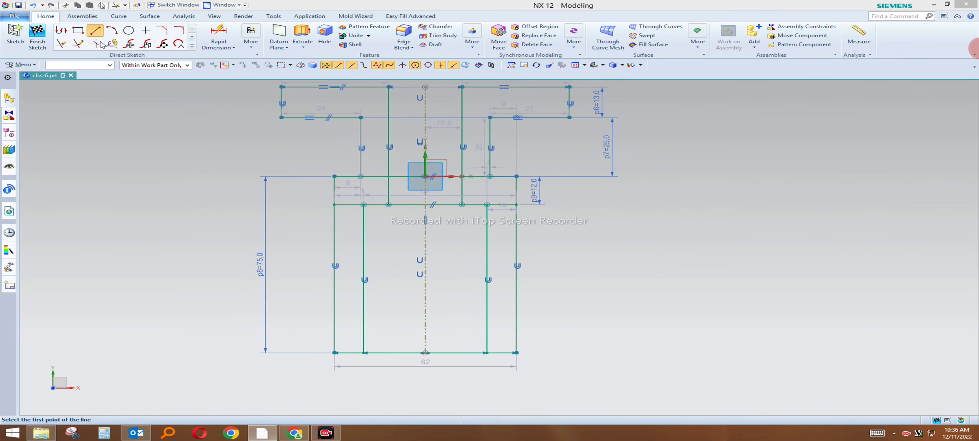
pyautogui.scroll(2, 373, 220)
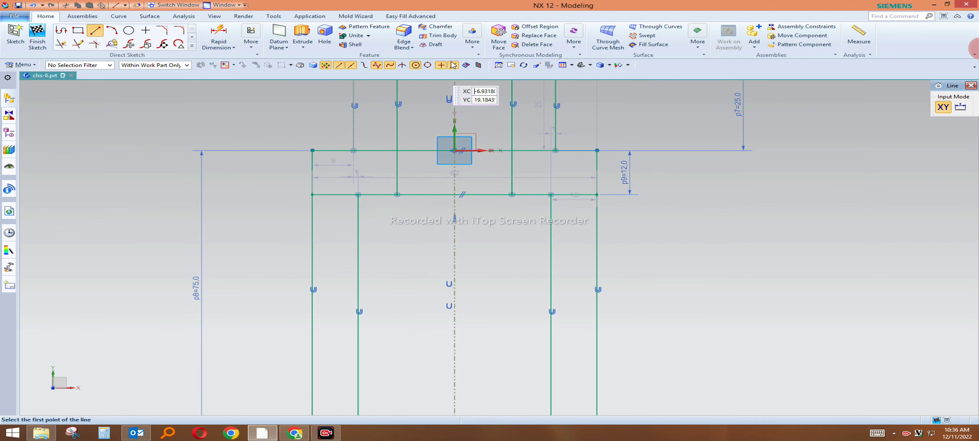
# Draw two slanted lines down and outward from the inner verticals' lower ends.
pyautogui.click(396, 194)
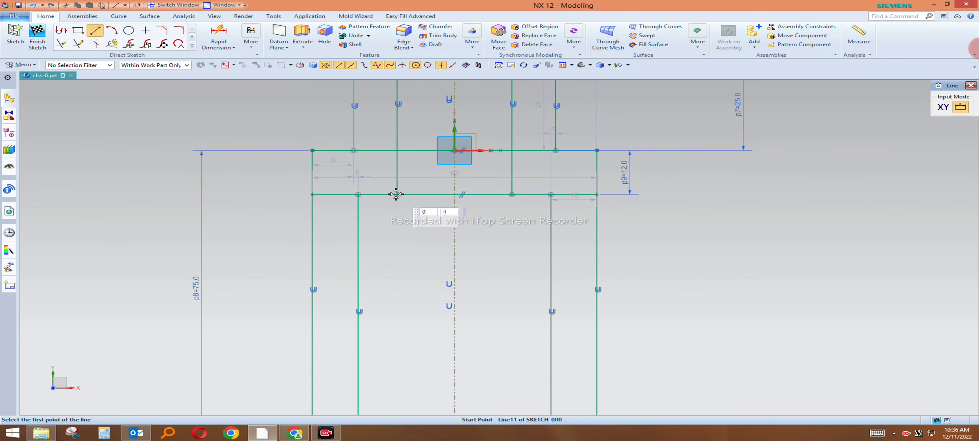
pyautogui.click(343, 257)
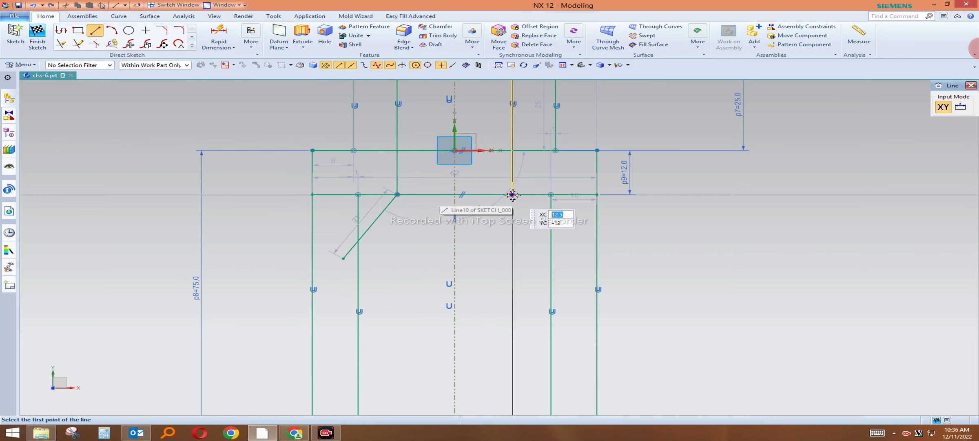
pyautogui.click(513, 195)
pyautogui.click(562, 257)
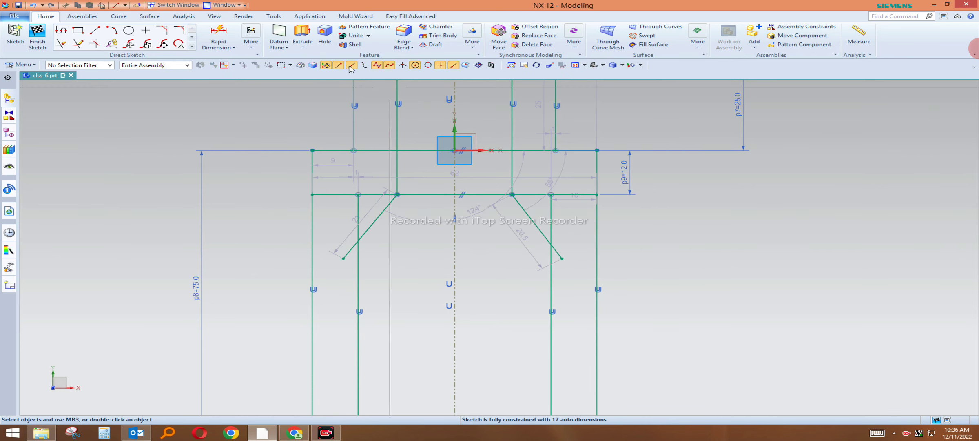
# Dimension the left slanted line at 45° to the centre line.
pyautogui.click(218, 37)
pyautogui.click(455, 203)
pyautogui.click(387, 208)
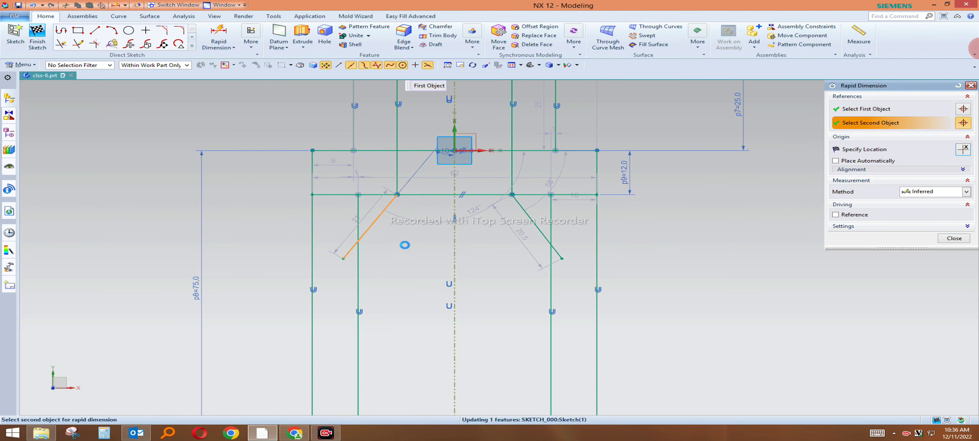
pyautogui.click(403, 246)
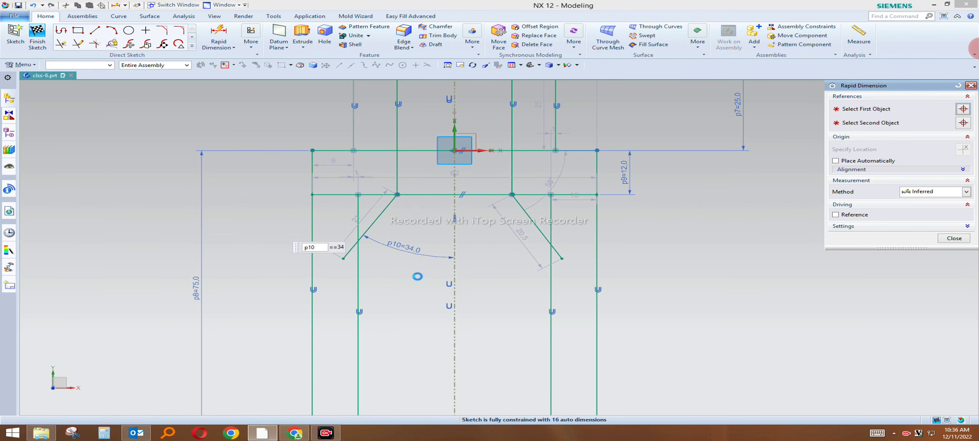
pyautogui.write('45')
pyautogui.press('Return')
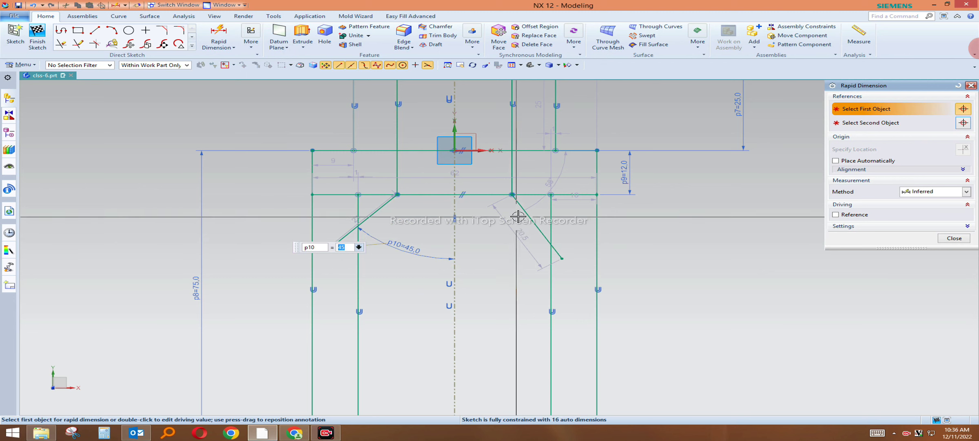
# Dimension the right slanted line at 45° to the centre line.
pyautogui.click(523, 208)
pyautogui.click(454, 215)
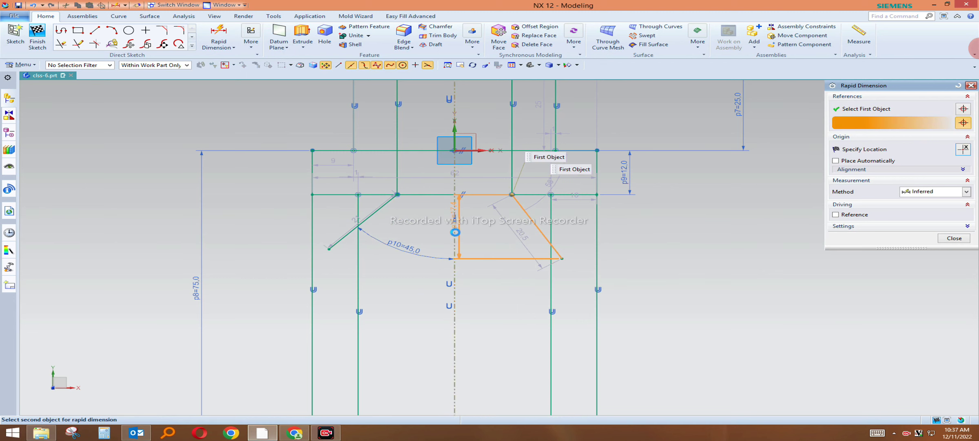
pyautogui.click(485, 245)
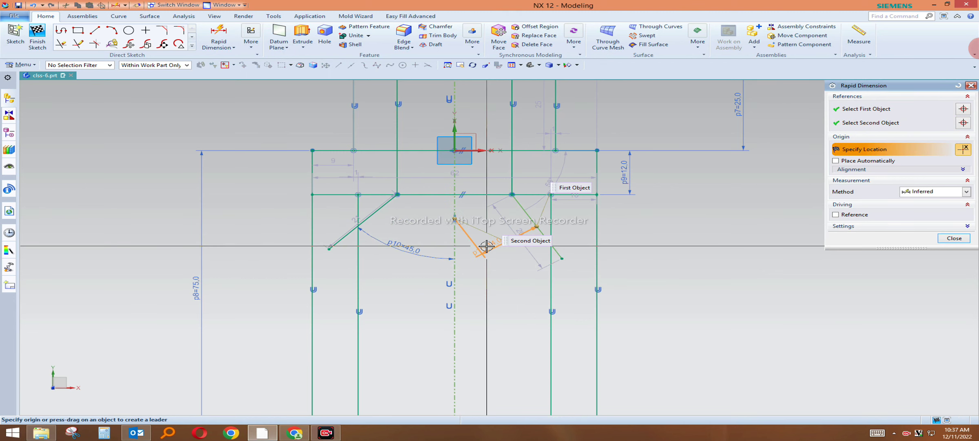
pyautogui.press('Escape')
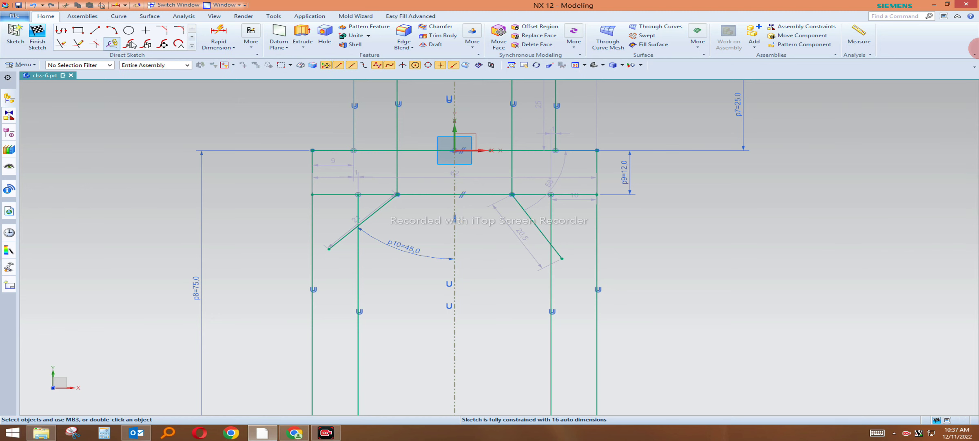
pyautogui.click(215, 32)
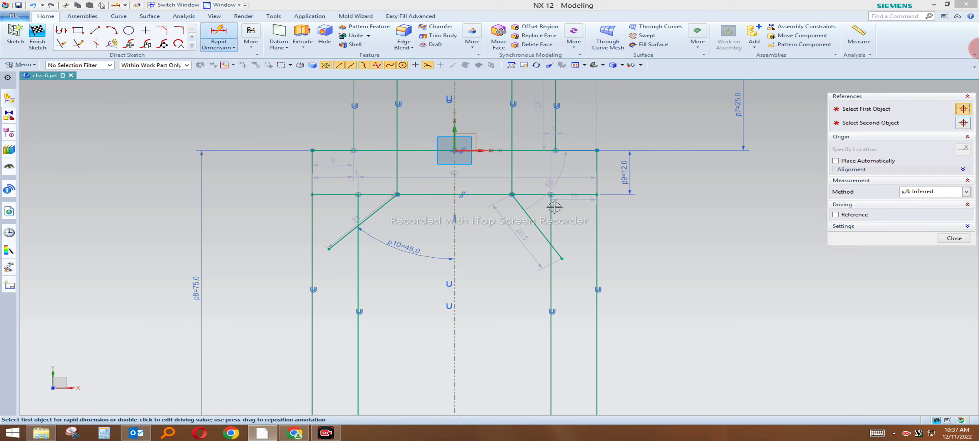
pyautogui.click(524, 209)
pyautogui.click(454, 208)
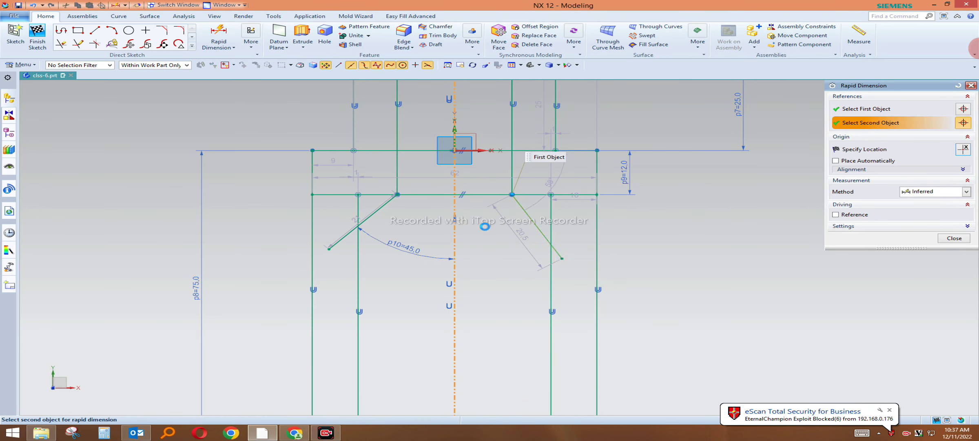
pyautogui.click(495, 243)
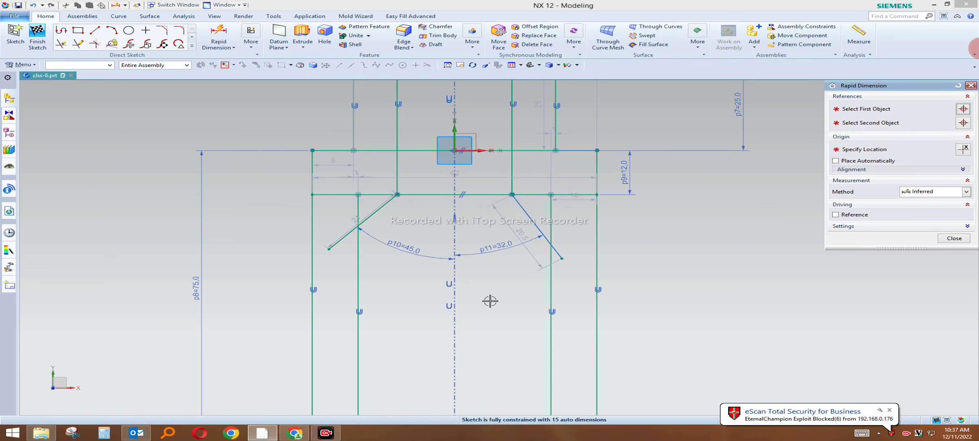
pyautogui.write('45')
pyautogui.press('Return')
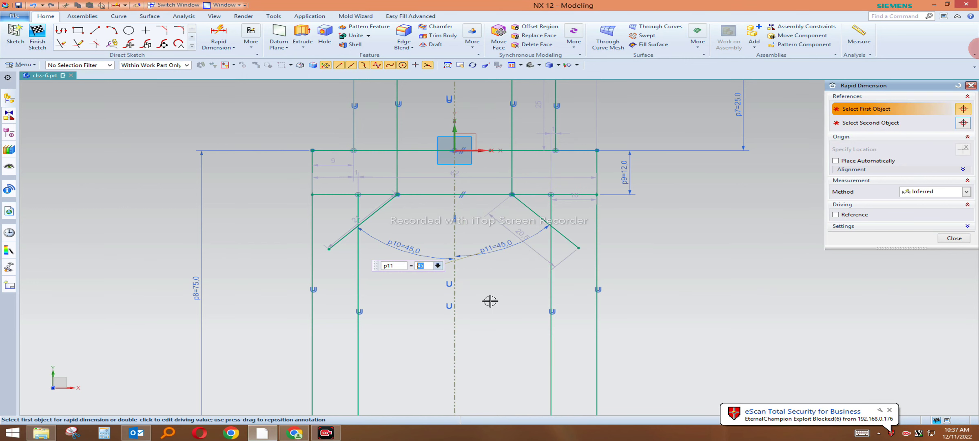
pyautogui.press('Escape')
pyautogui.press('z')
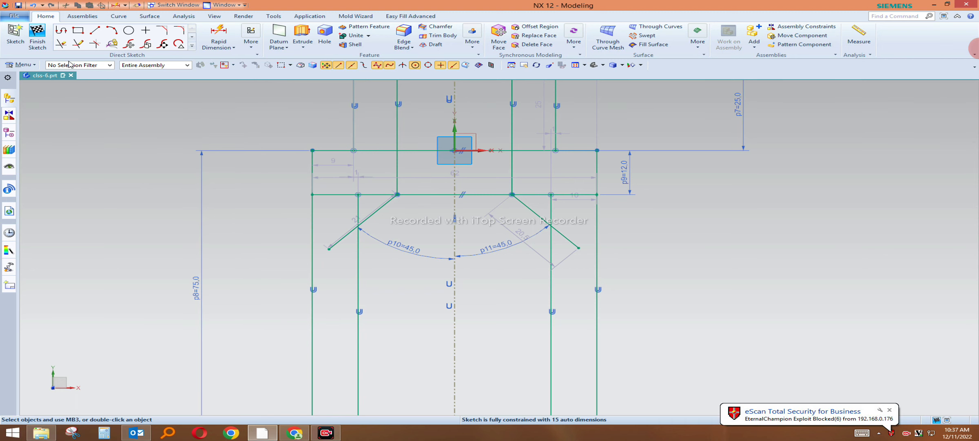
pyautogui.click(61, 44)
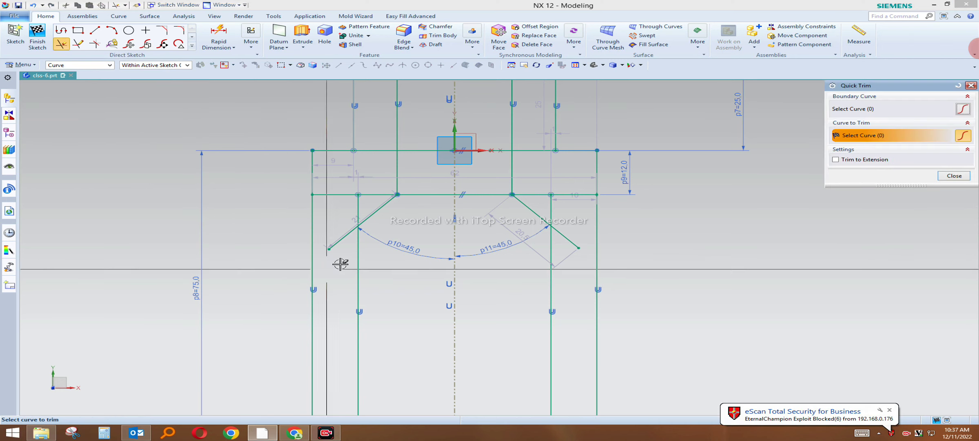
# Trim the lower overhangs of both 45° chamfer lines at the outer verticals.
pyautogui.click(342, 241)
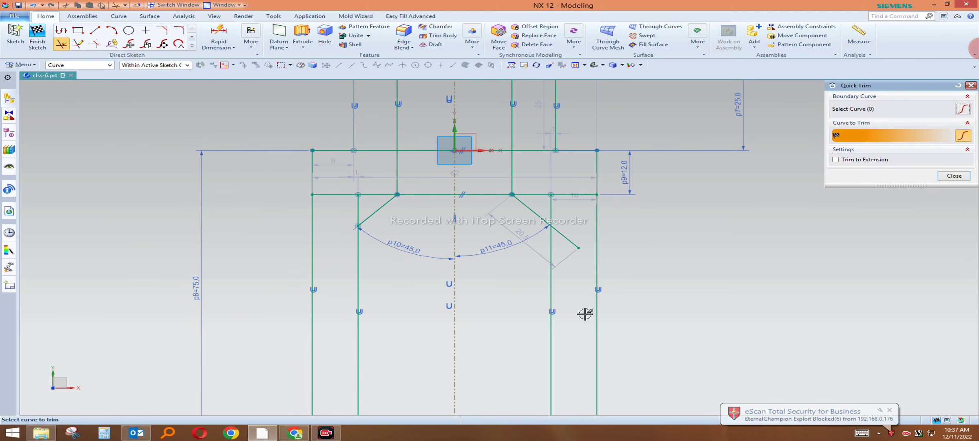
pyautogui.click(573, 237)
pyautogui.middleClick(691, 246)
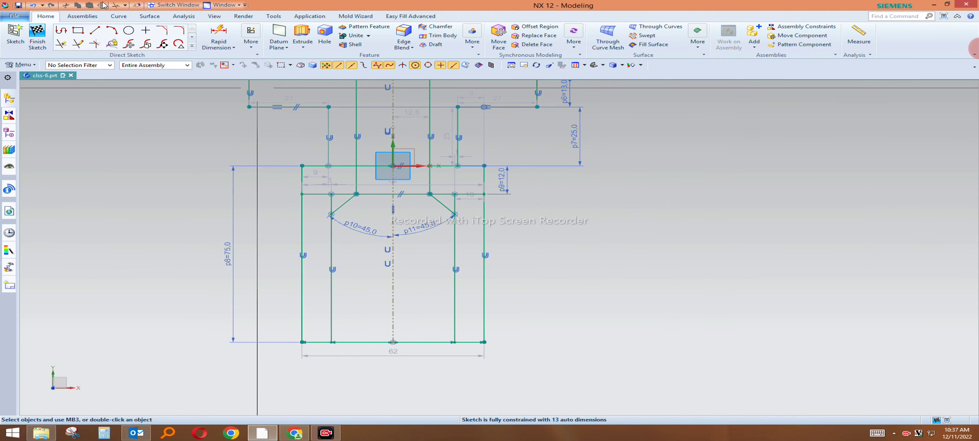
# Start a circle and recheck the reference drawing in Chrome.
pyautogui.click(129, 31)
pyautogui.scroll(-2, 490, 289)
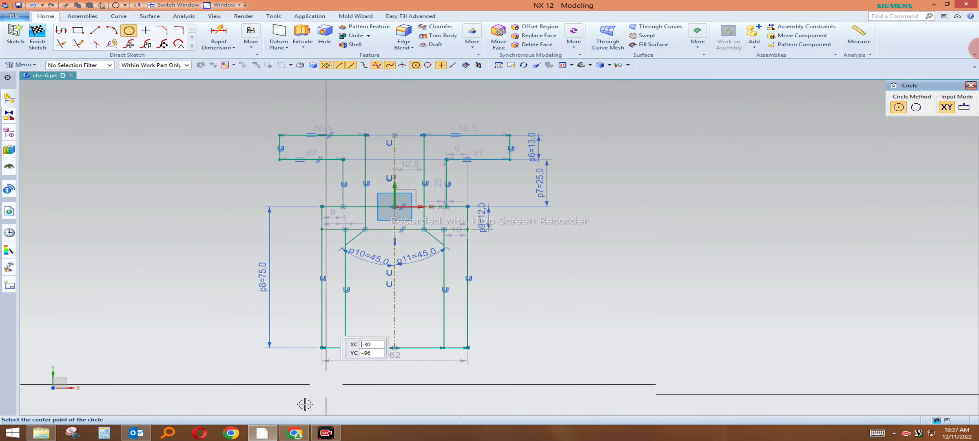
pyautogui.click(293, 434)
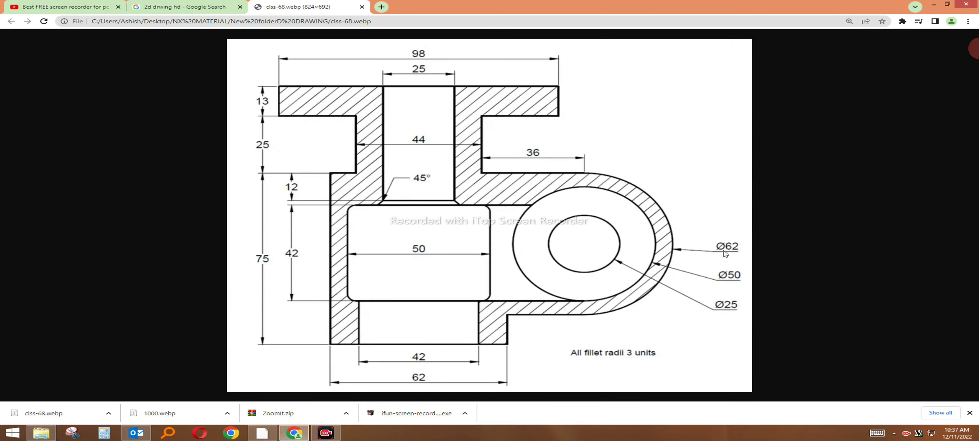
pyautogui.click(302, 434)
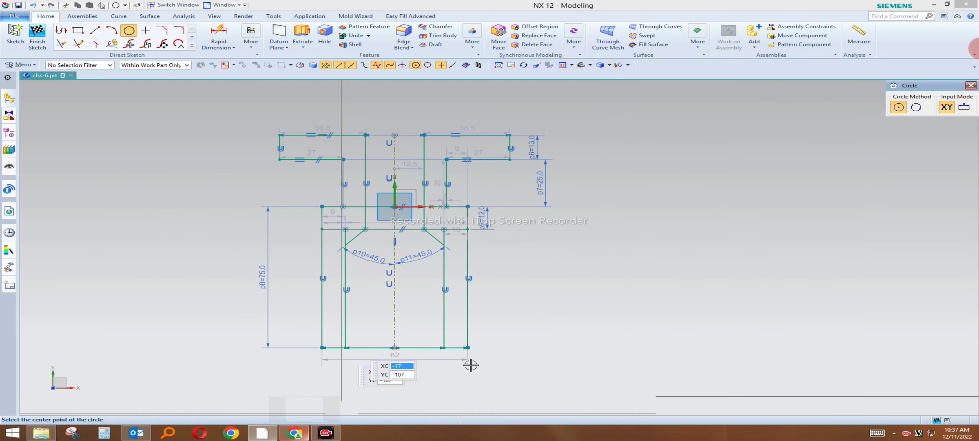
# Place a Ø62 circle right of the body and move the 25.0 label aside.
pyautogui.click(633, 245)
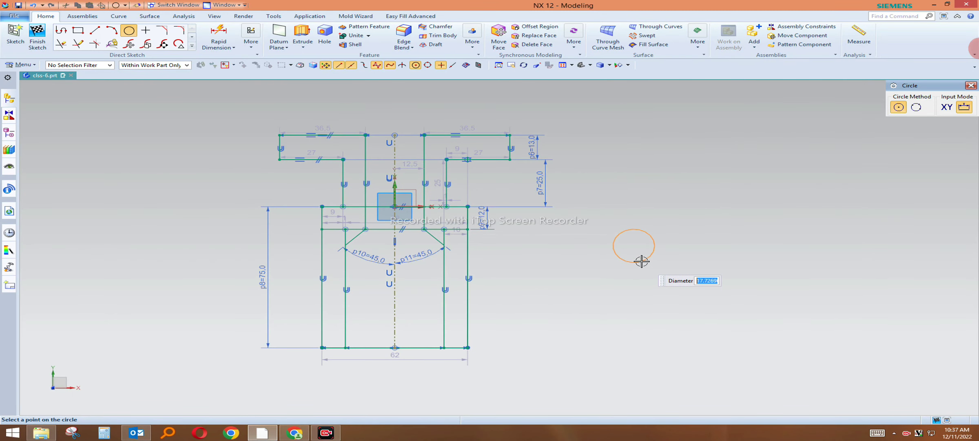
pyautogui.press('Return')
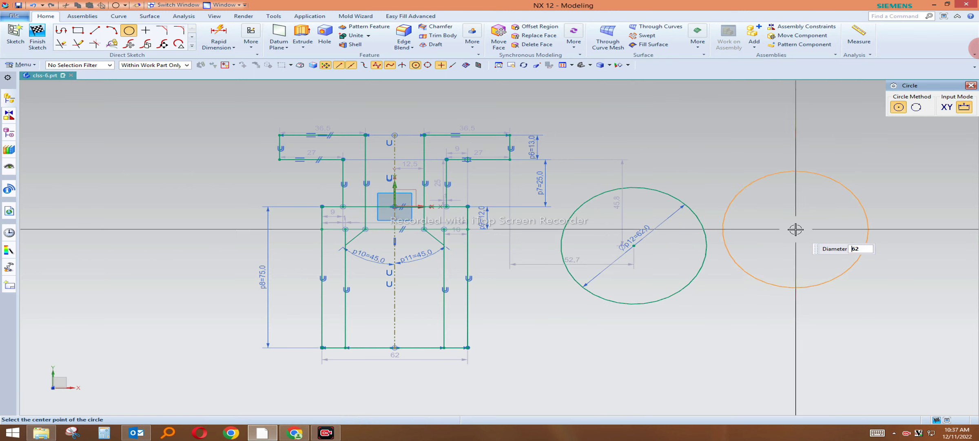
pyautogui.press('Escape')
pyautogui.scroll(2, 522, 243)
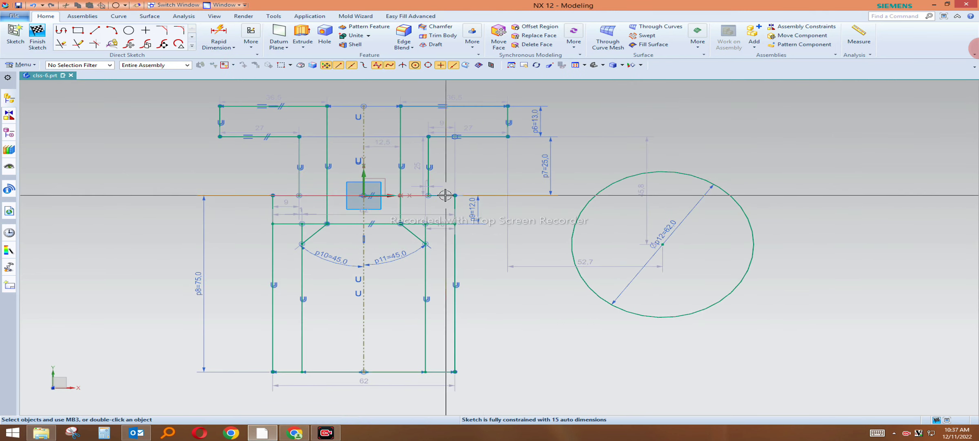
pyautogui.moveTo(537, 161); pyautogui.dragTo(542, 162)
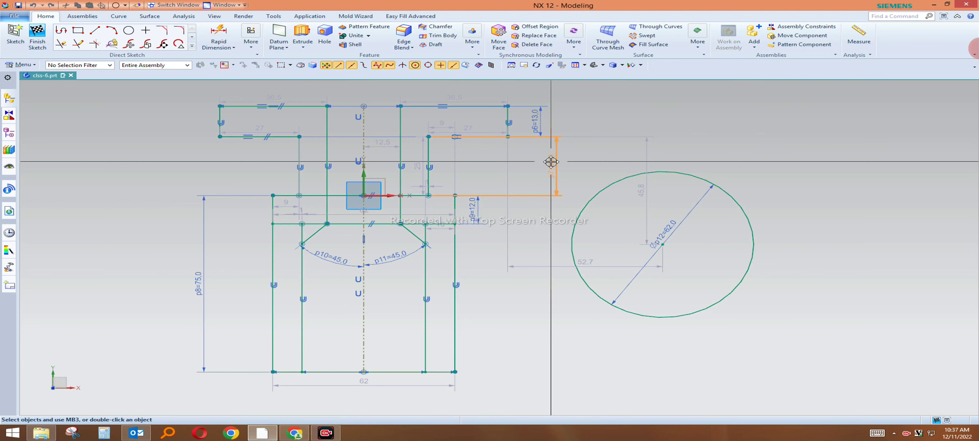
# Make the Ø62 circle tangent to the boss's top horizontal line.
pyautogui.click(661, 171)
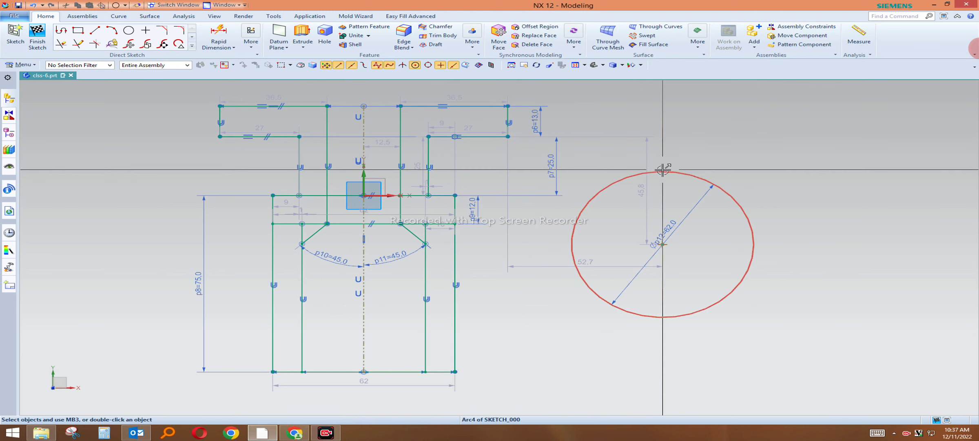
pyautogui.click(446, 192)
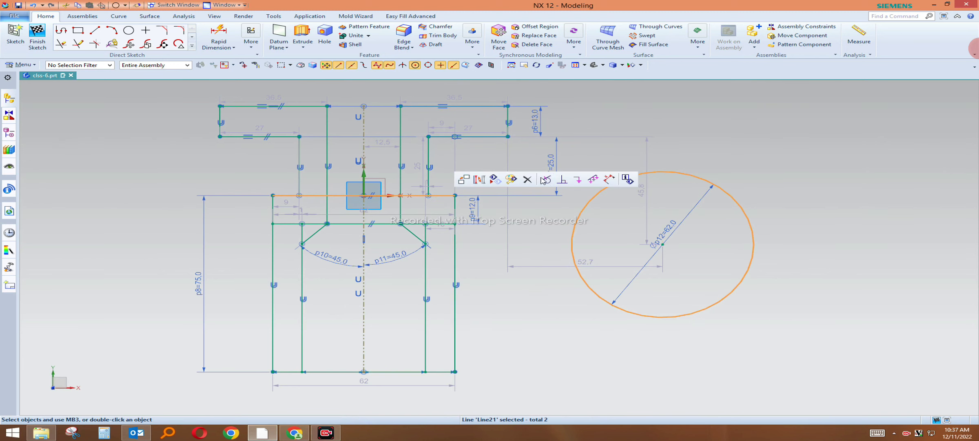
pyautogui.click(546, 180)
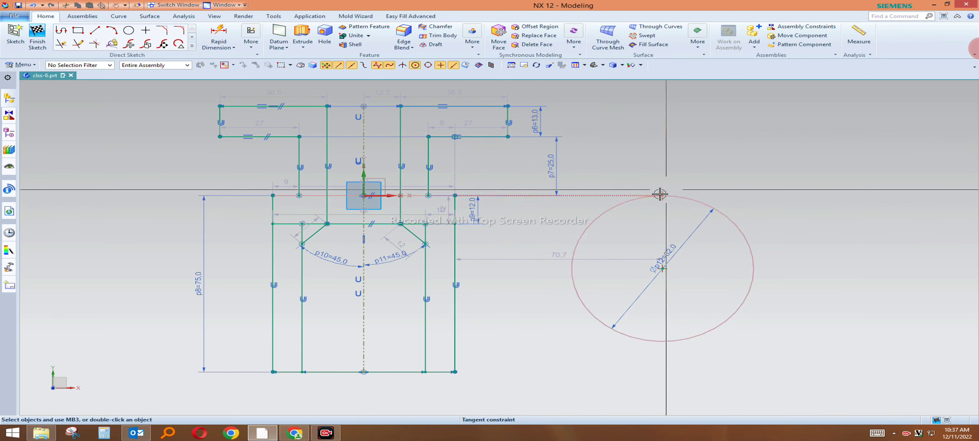
pyautogui.click(294, 433)
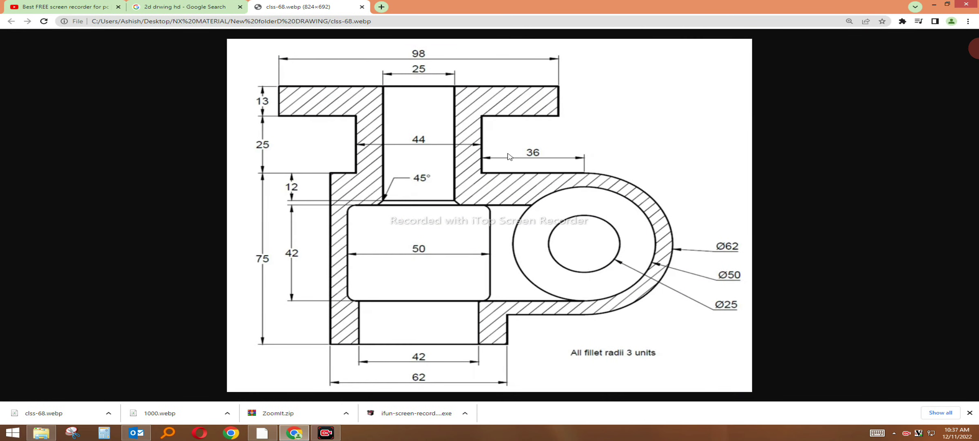
pyautogui.click(305, 436)
pyautogui.moveTo(663, 141); pyautogui.dragTo(662, 195)
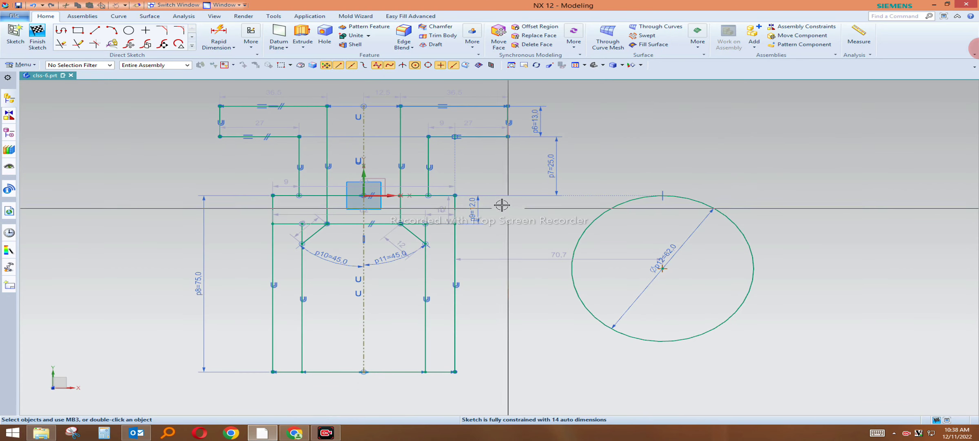
# Dimension the Ø62 circle's centre 36 horizontally from the body's right vertical edge.
pyautogui.click(219, 34)
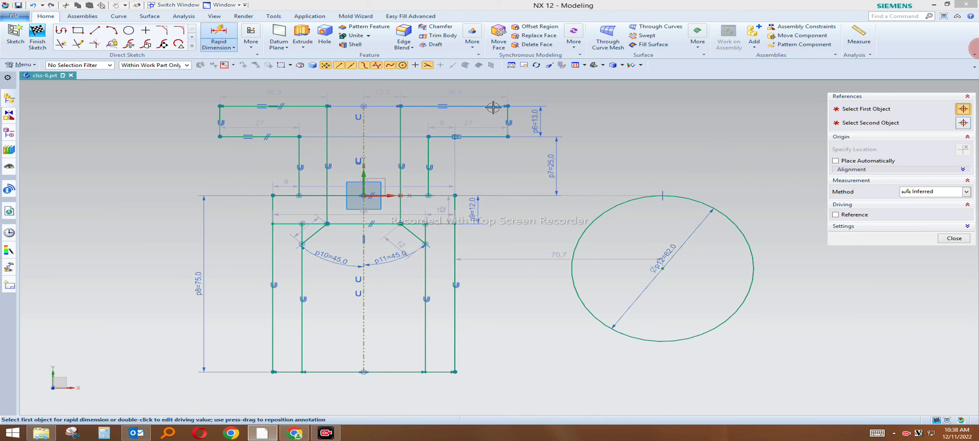
pyautogui.click(429, 167)
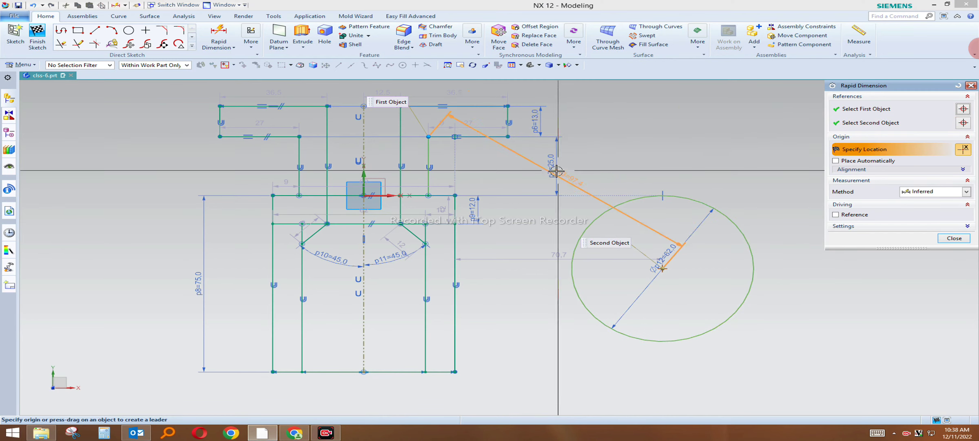
pyautogui.scroll(-2, 566, 233)
pyautogui.click(531, 120)
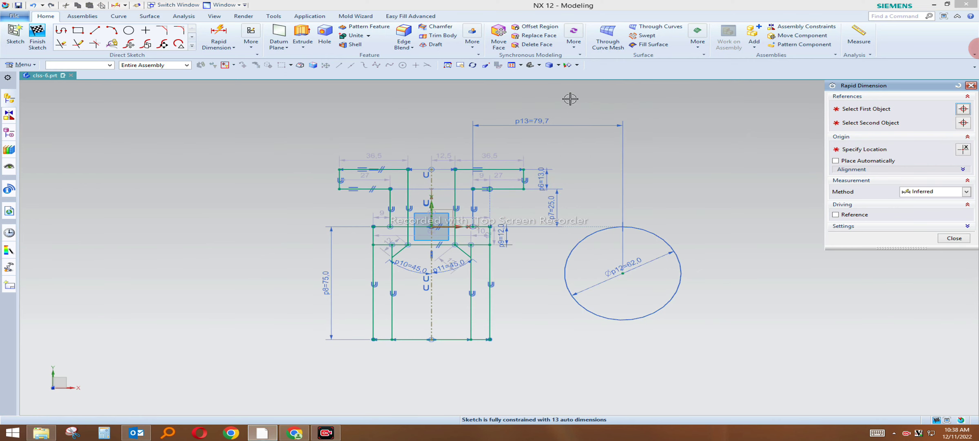
pyautogui.write('36')
pyautogui.press('Return')
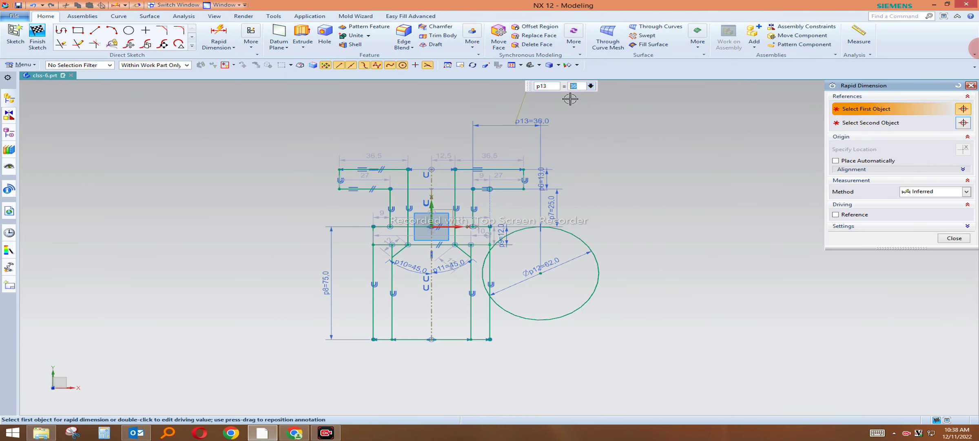
pyautogui.click(965, 236)
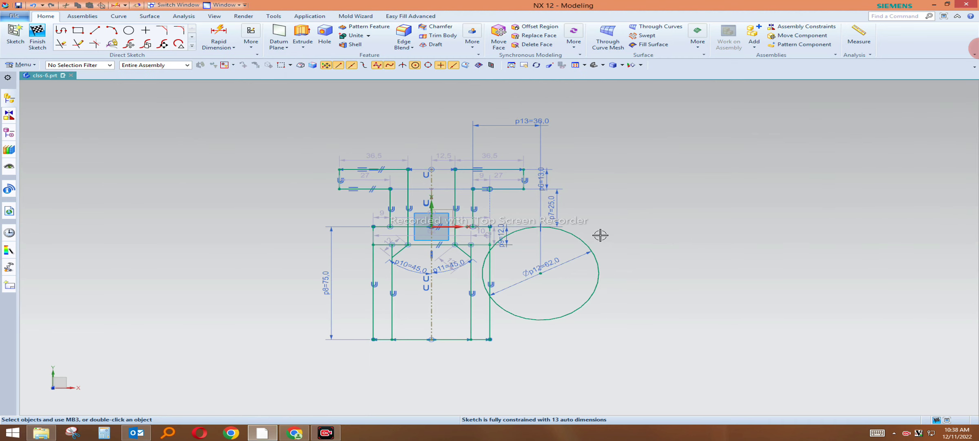
pyautogui.scroll(3, 552, 243)
pyautogui.scroll(1, 552, 243)
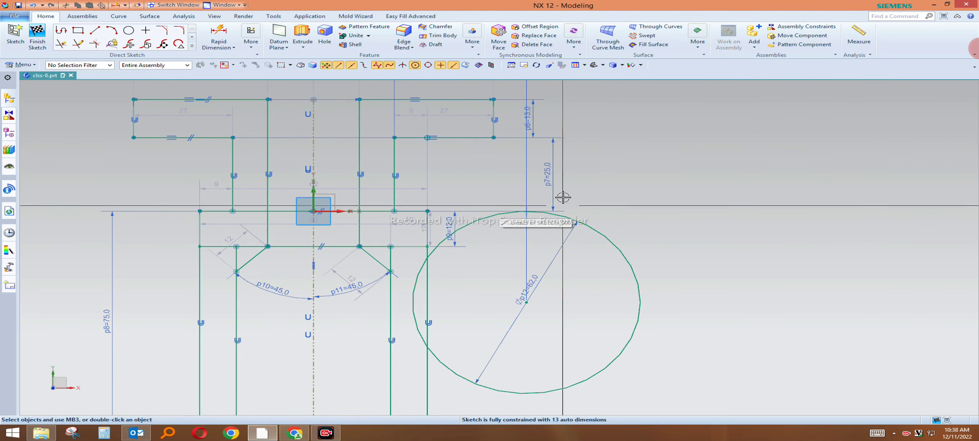
# Draw a horizontal line continuing the body's top line out past the Ø62 circle.
pyautogui.click(95, 31)
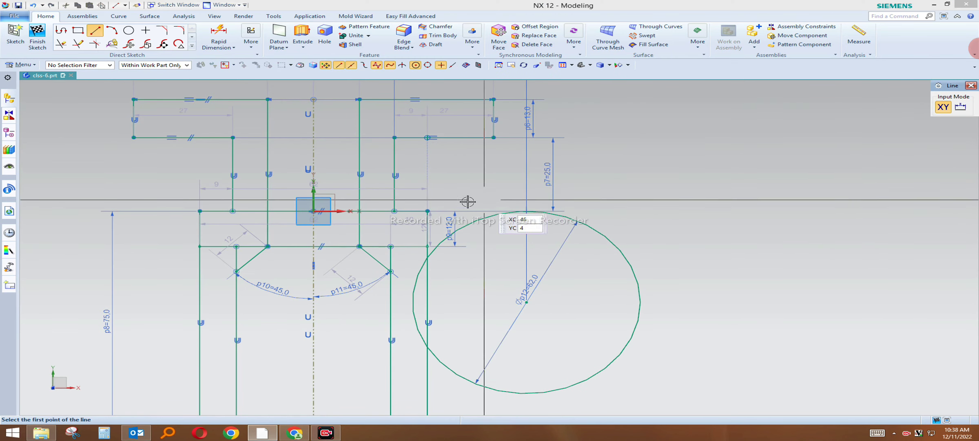
pyautogui.press('Escape')
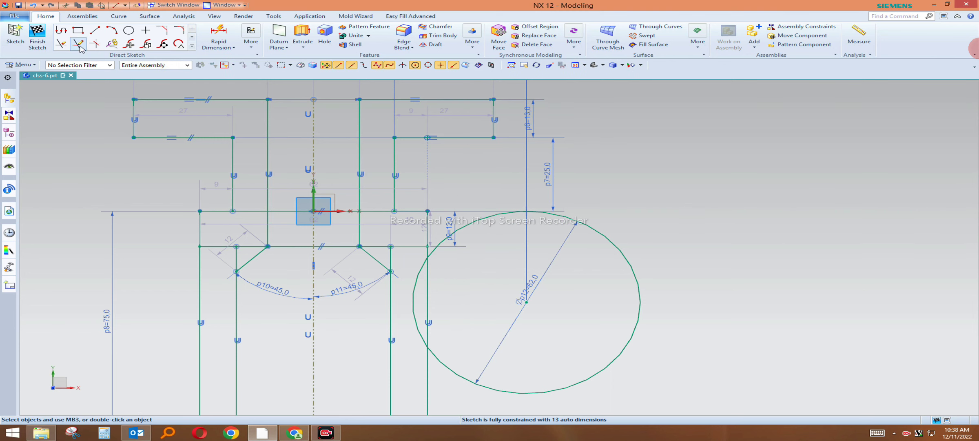
pyautogui.click(78, 44)
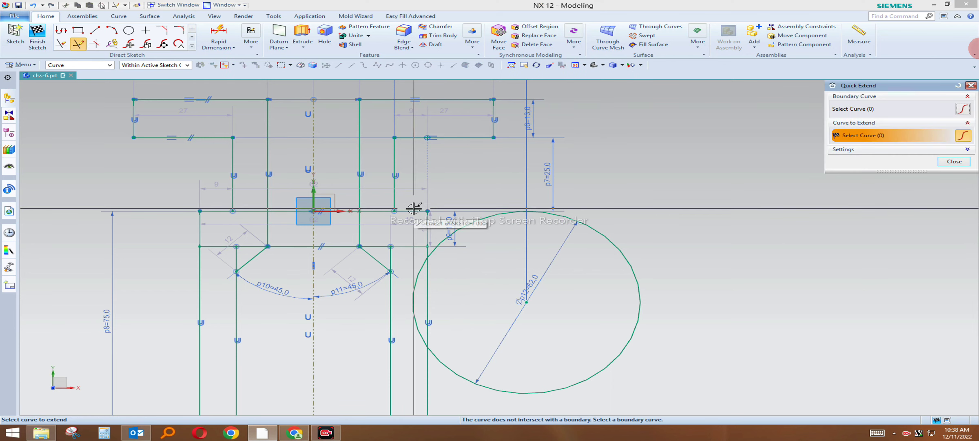
pyautogui.click(414, 224)
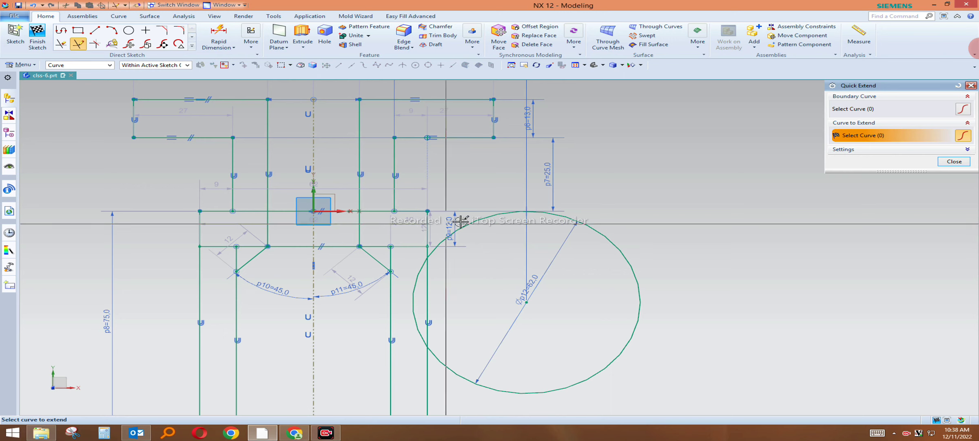
pyautogui.press('Escape')
pyautogui.press('l')
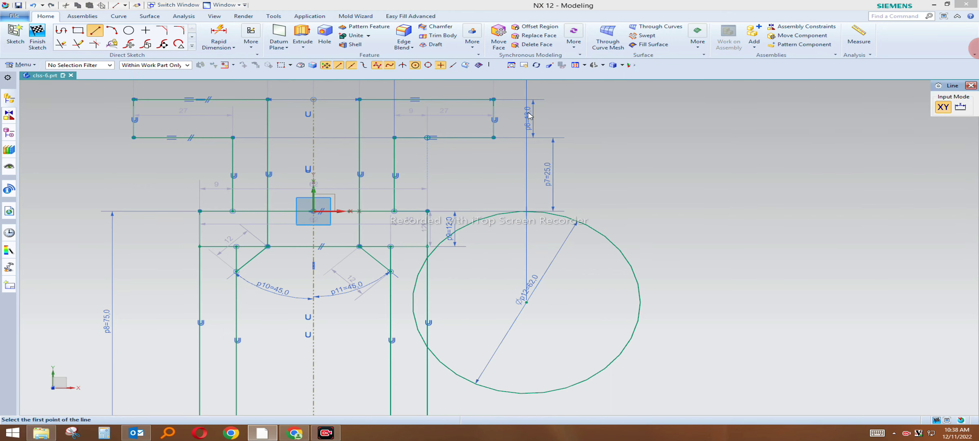
pyautogui.click(428, 211)
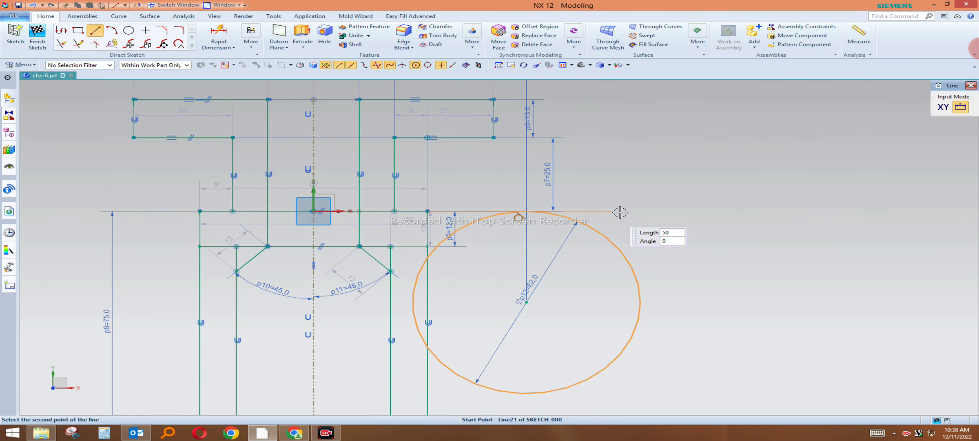
pyautogui.press('Return')
pyautogui.press('Escape')
# Trim the new line's overshoot beyond the circle, then bring up the reference drawing.
pyautogui.click(61, 43)
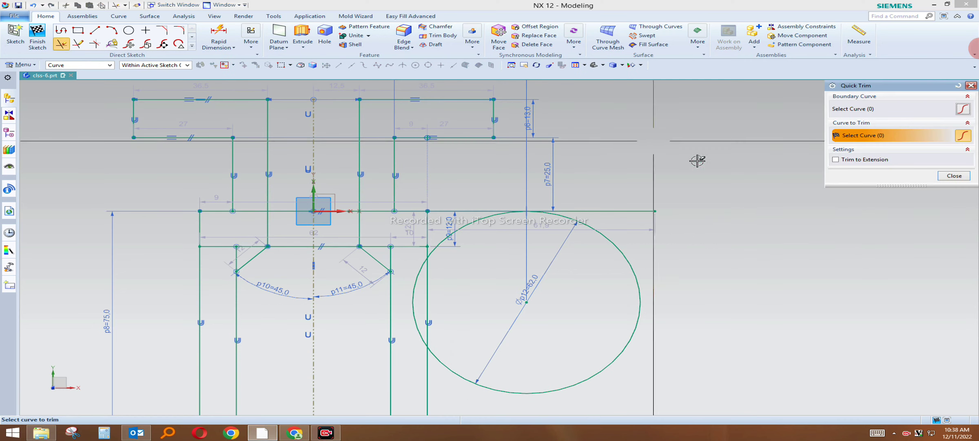
pyautogui.click(637, 211)
pyautogui.middleClick(720, 202)
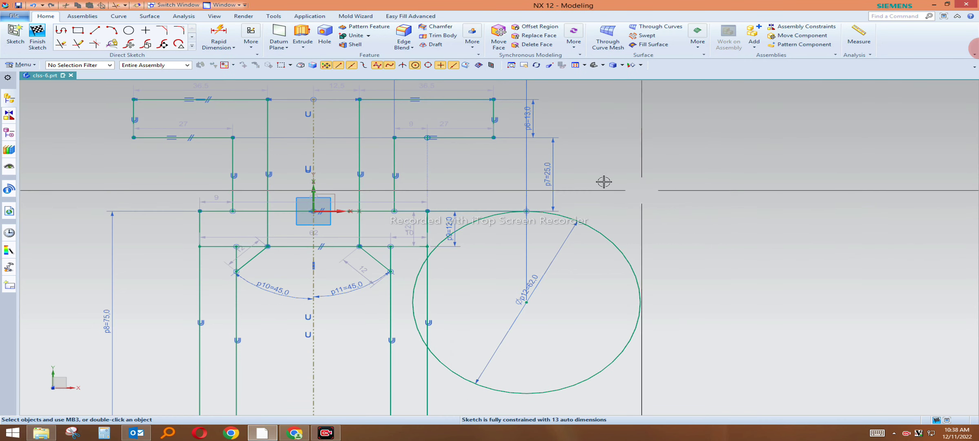
pyautogui.scroll(-2, 490, 203)
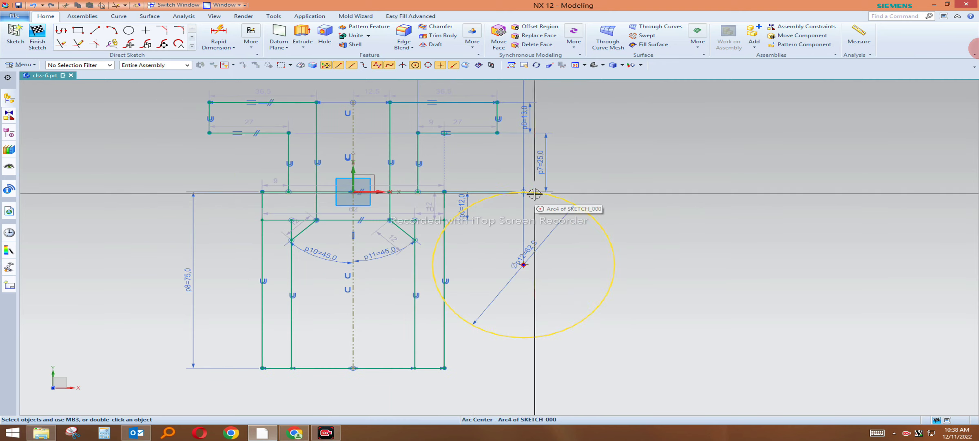
pyautogui.scroll(2, 534, 191)
pyautogui.scroll(-1, 519, 189)
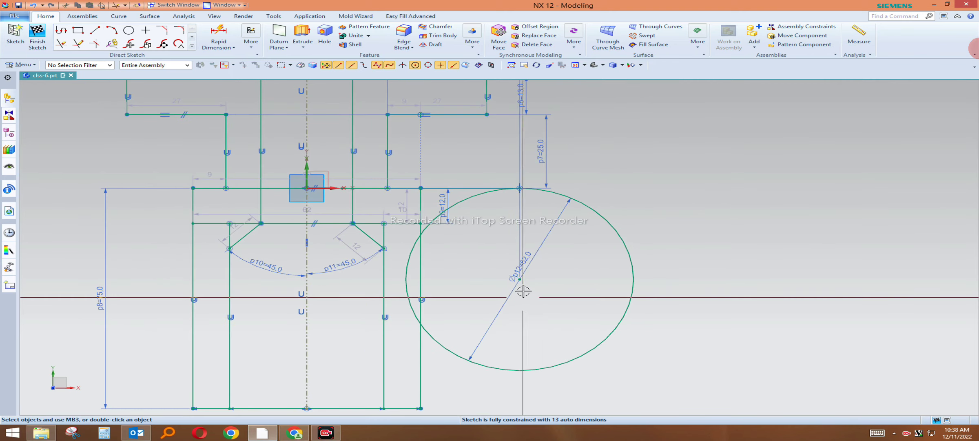
pyautogui.scroll(-1, 551, 220)
pyautogui.scroll(-1, 551, 220)
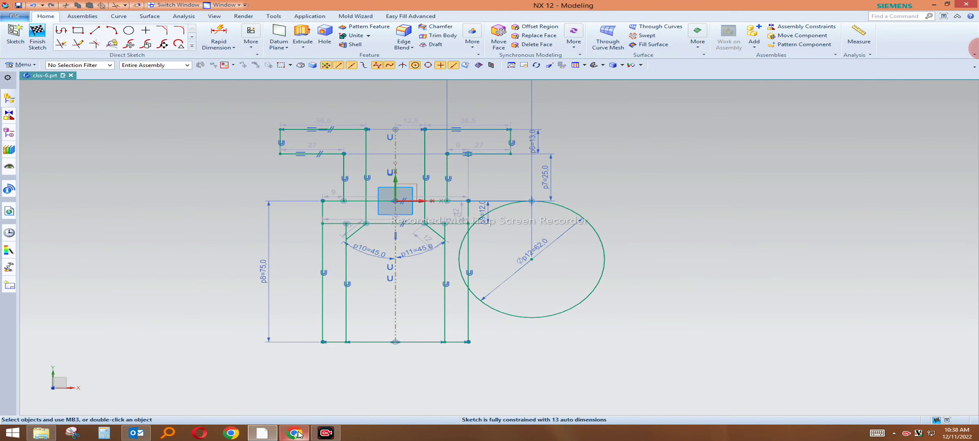
pyautogui.click(295, 432)
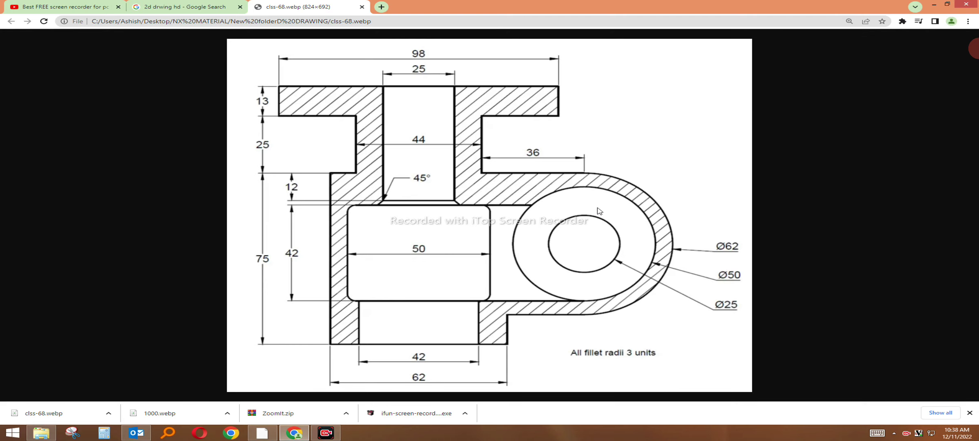
# Recheck the clss-68.webp drawing in Chrome and return to the NX 12 sketch.
pyautogui.click(325, 433)
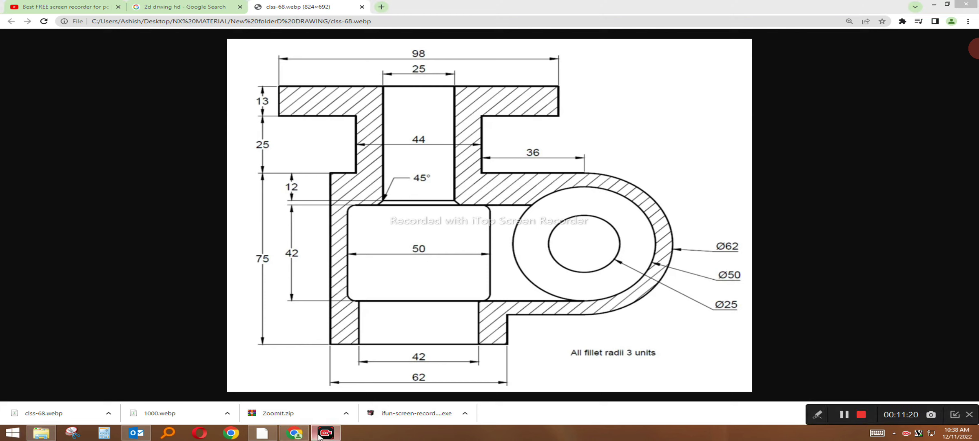
pyautogui.click(304, 432)
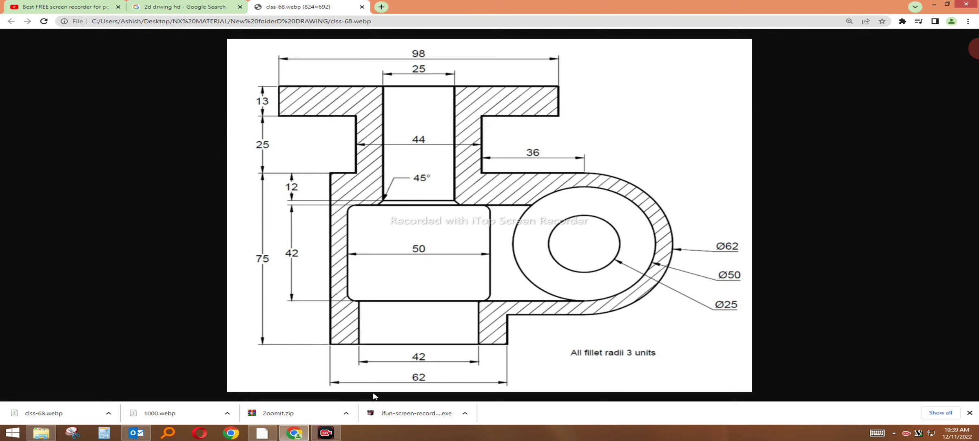
pyautogui.click(262, 434)
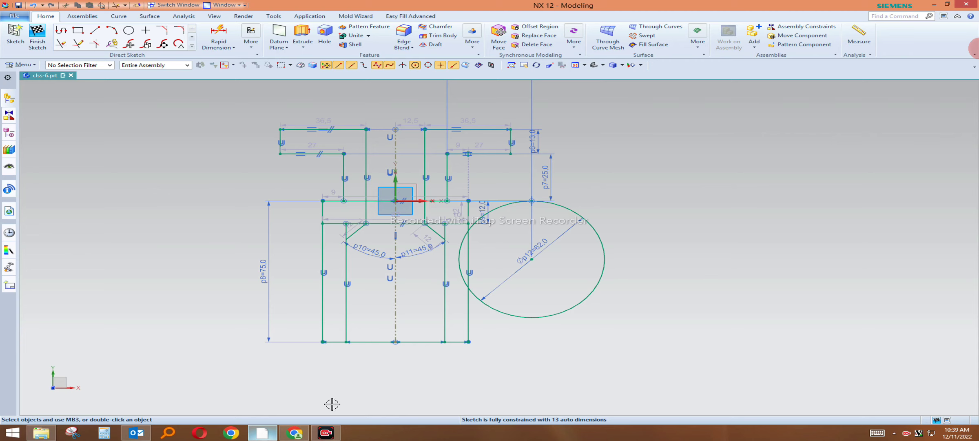
pyautogui.click(129, 30)
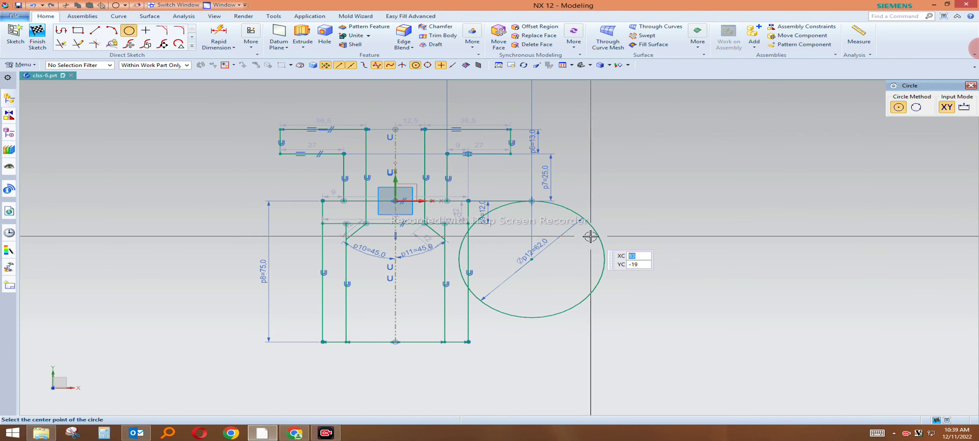
pyautogui.click(589, 219)
pyautogui.write('50')
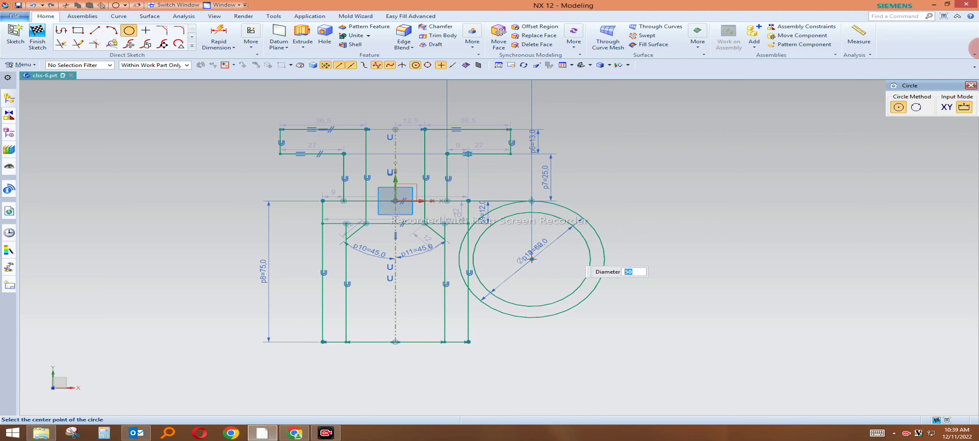
pyautogui.press('Escape')
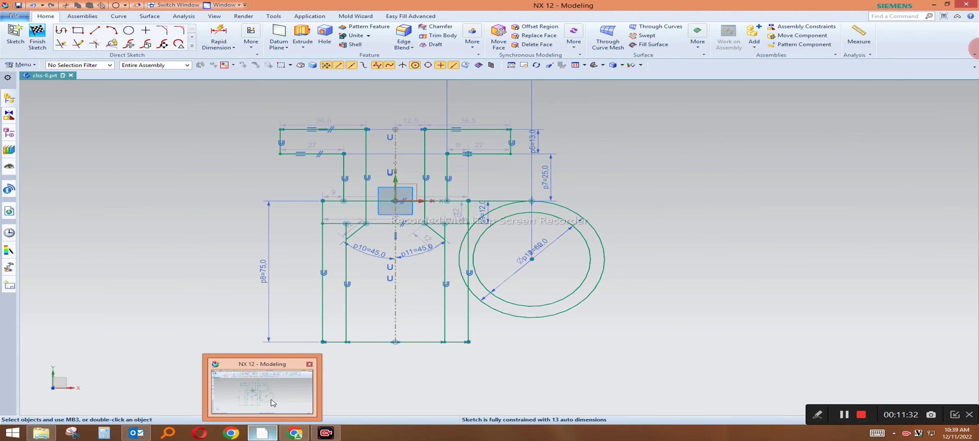
pyautogui.moveTo(295, 433)
pyautogui.click(304, 395)
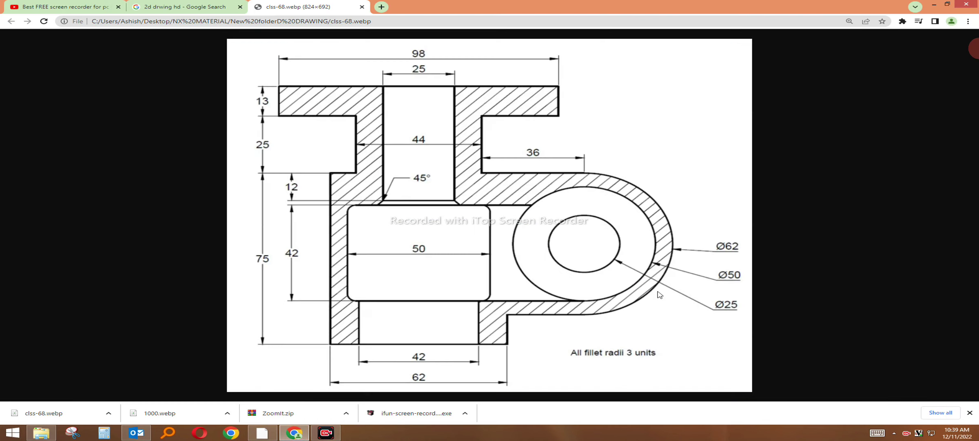
pyautogui.click(289, 433)
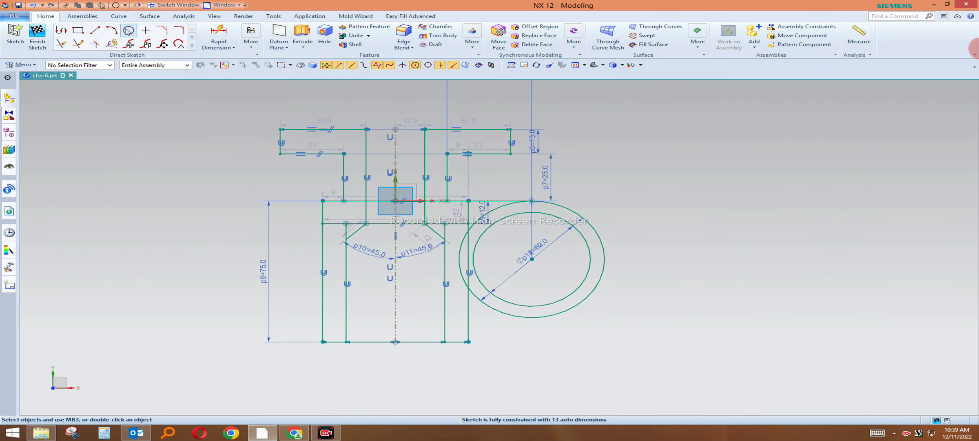
# Add a Ø25 circle concentric with the boss, then check the reference drawing.
pyautogui.click(129, 31)
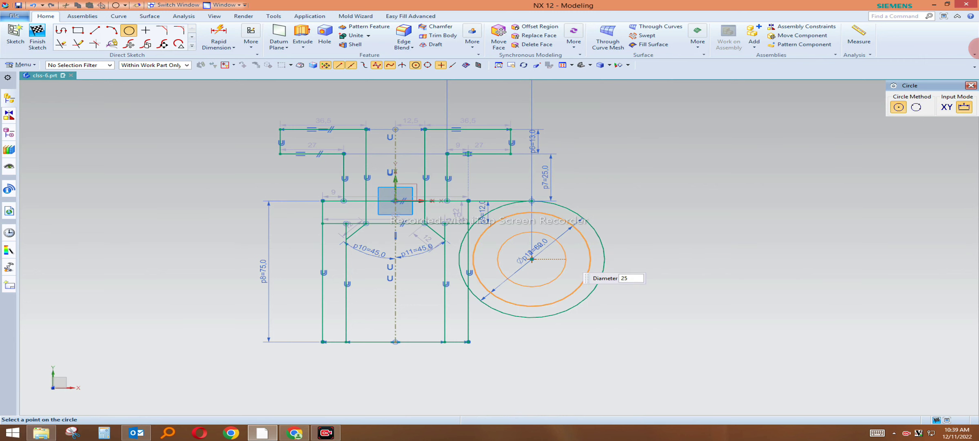
pyautogui.press('Escape')
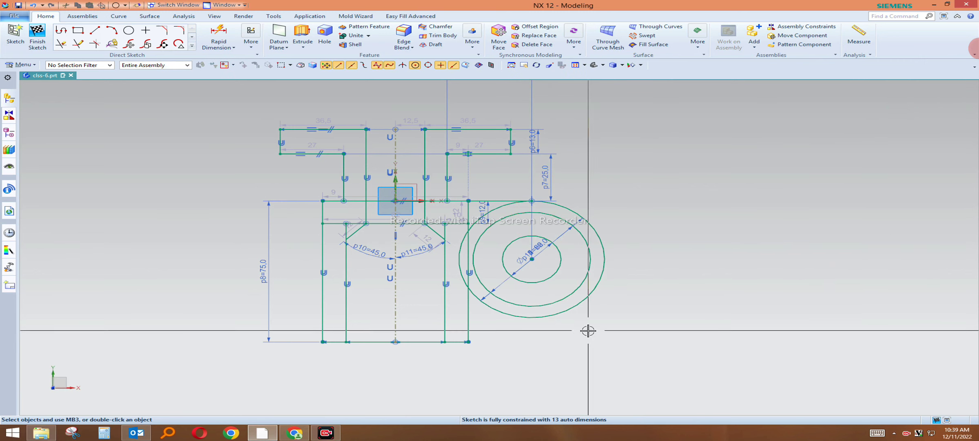
pyautogui.click(294, 432)
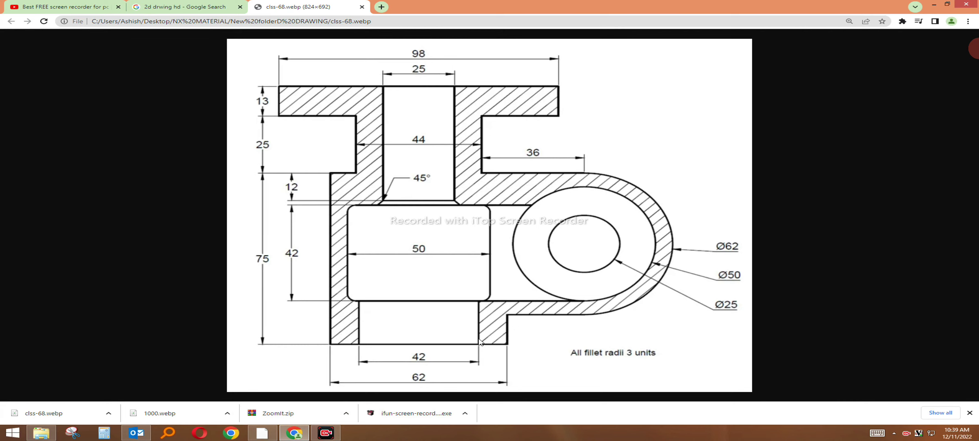
pyautogui.click(262, 432)
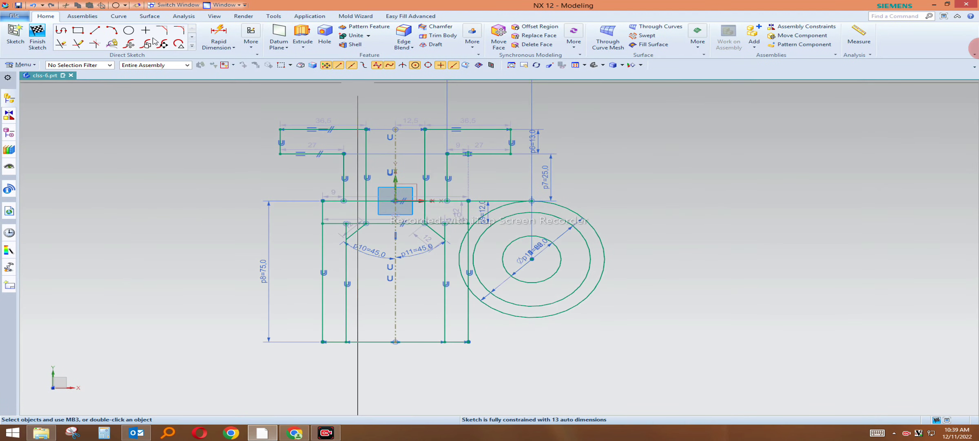
pyautogui.click(97, 32)
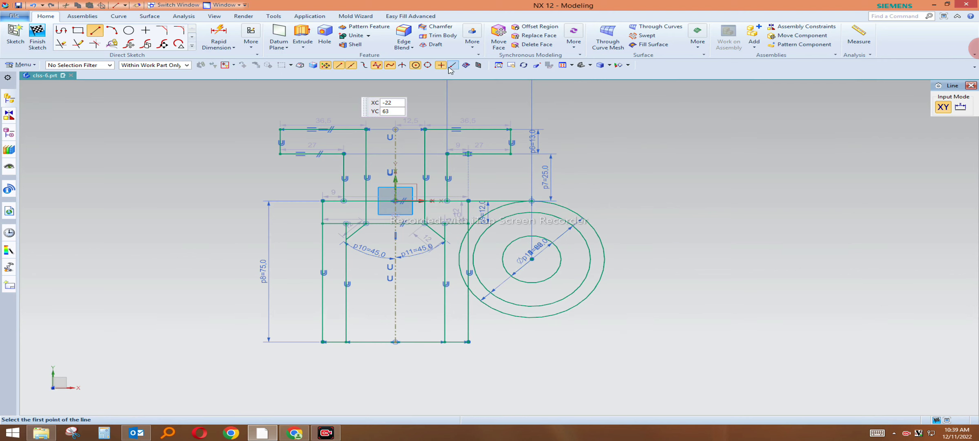
# Draw two horizontal lines tangent to the outer and middle boss circles' bottoms.
pyautogui.click(562, 312)
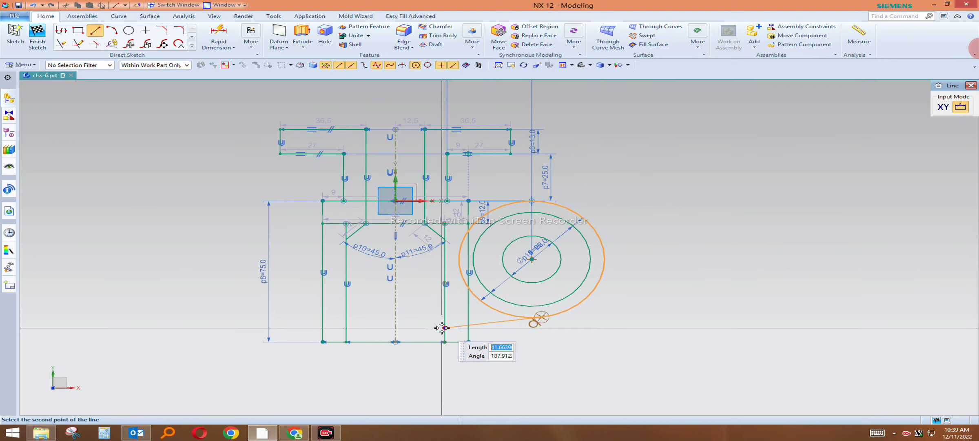
pyautogui.click(406, 317)
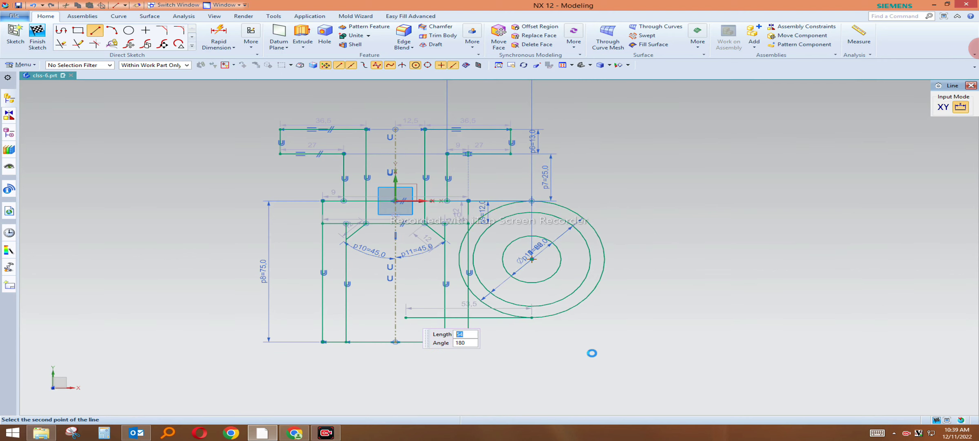
pyautogui.click(565, 303)
pyautogui.click(416, 303)
pyautogui.press('Escape')
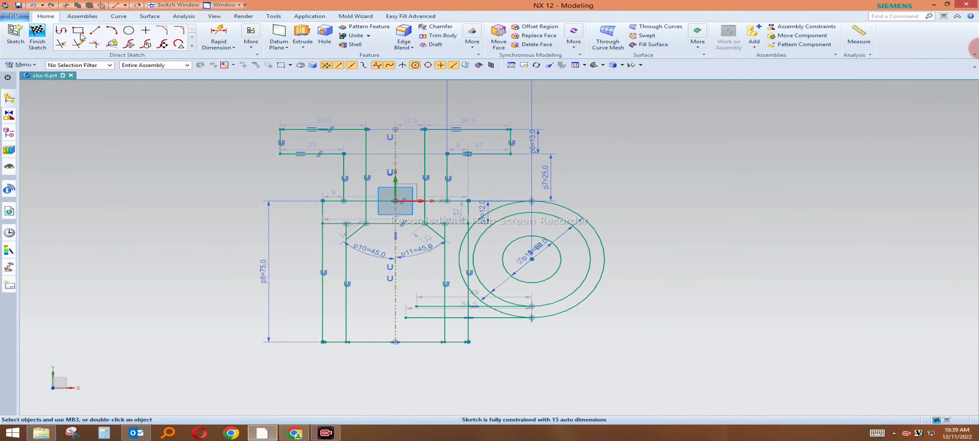
# Check the reference drawing and zoom in on the boss area before trimming.
pyautogui.click(60, 44)
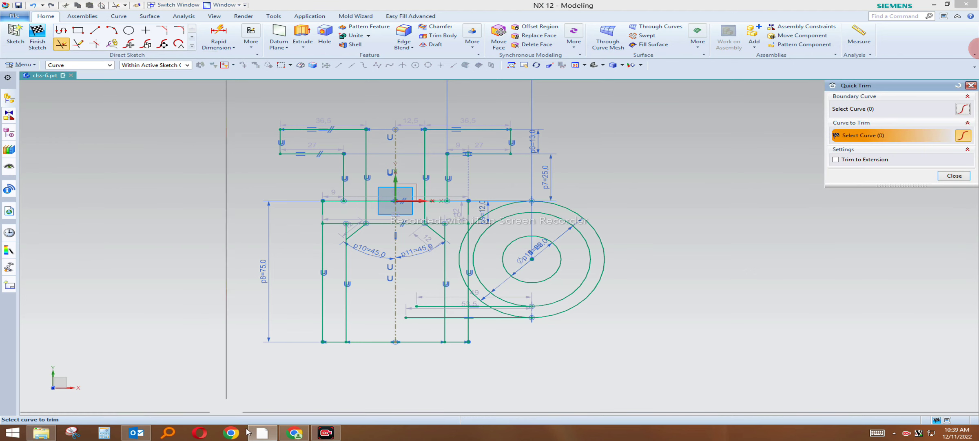
pyautogui.click(291, 435)
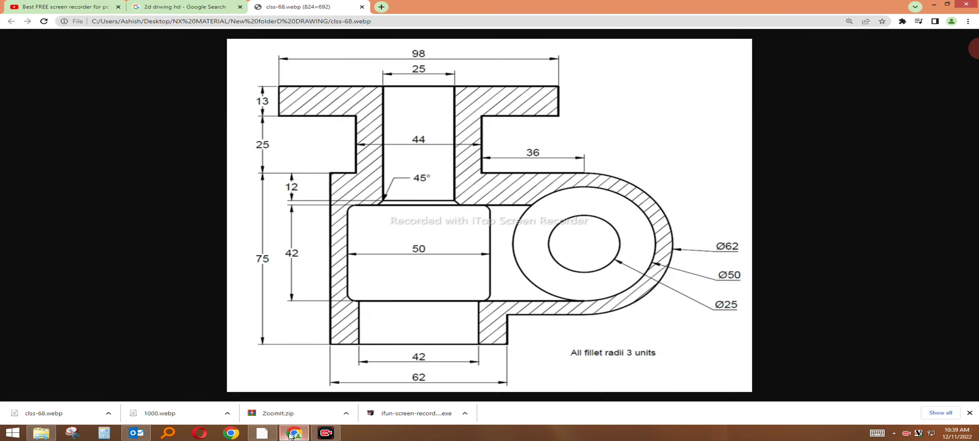
pyautogui.click(291, 435)
pyautogui.scroll(1, 467, 259)
pyautogui.scroll(1, 465, 240)
pyautogui.scroll(1, 448, 208)
pyautogui.scroll(1, 453, 206)
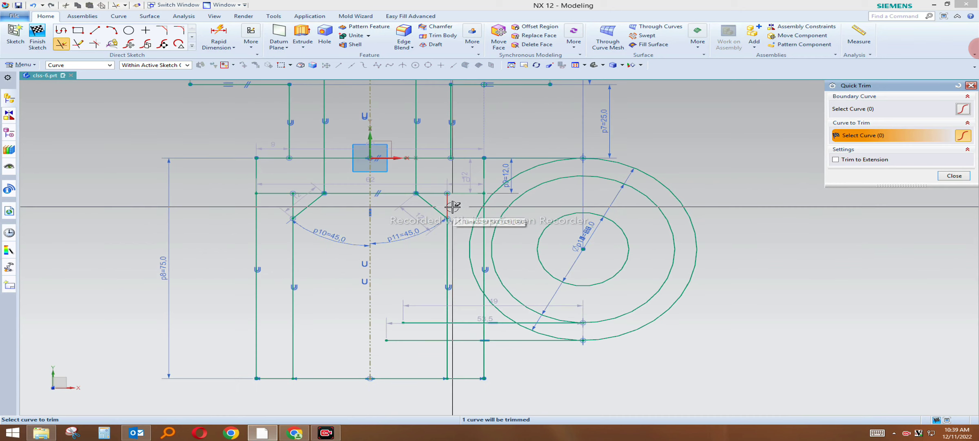
pyautogui.press('Escape')
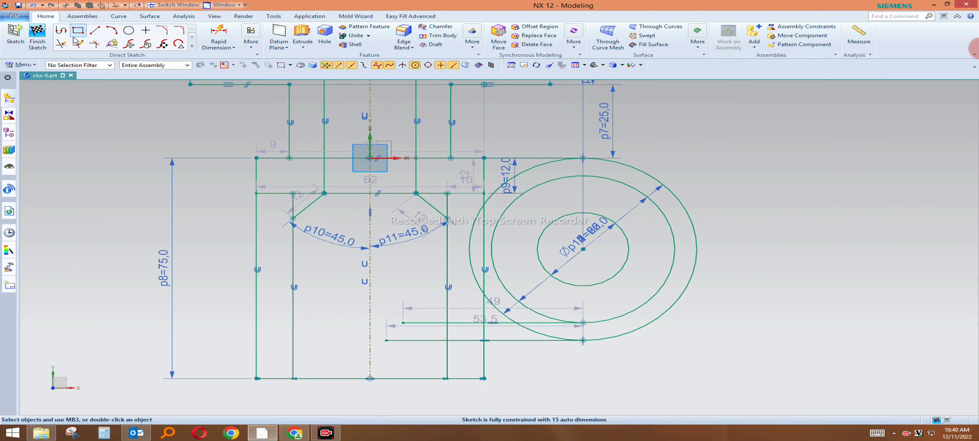
# Extend the cavity's top line to meet the outer circle.
pyautogui.click(78, 44)
pyautogui.scroll(2, 503, 185)
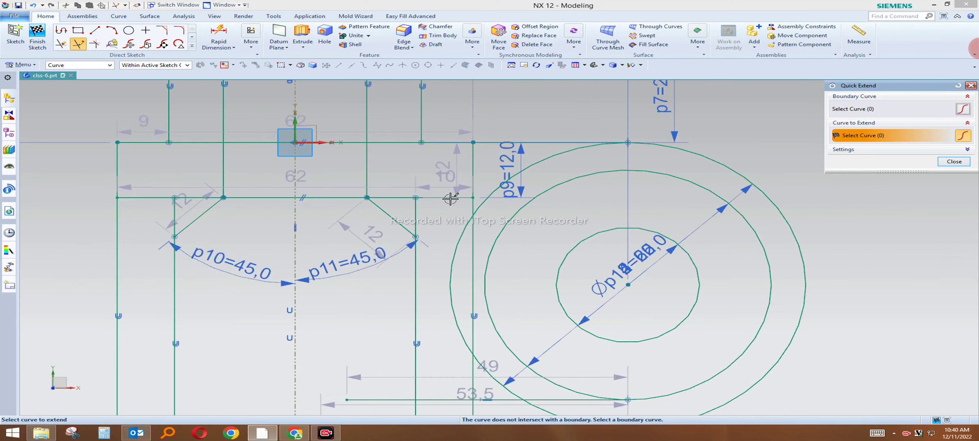
pyautogui.click(451, 198)
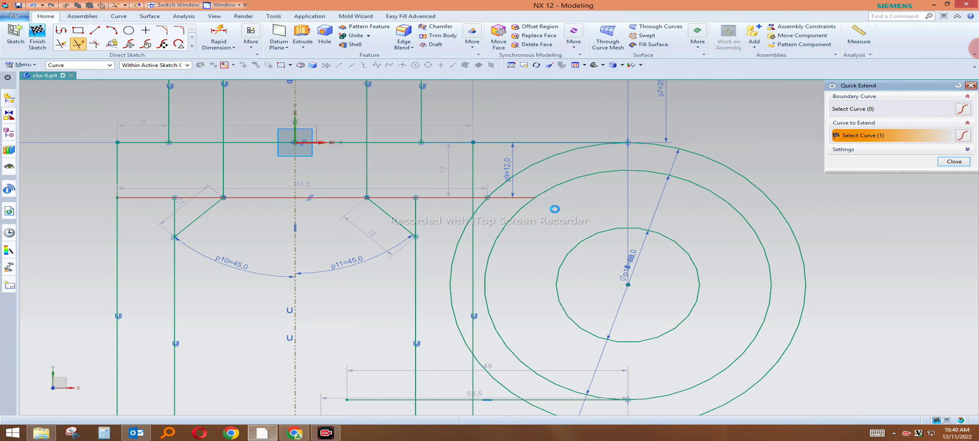
pyautogui.scroll(-3, 477, 186)
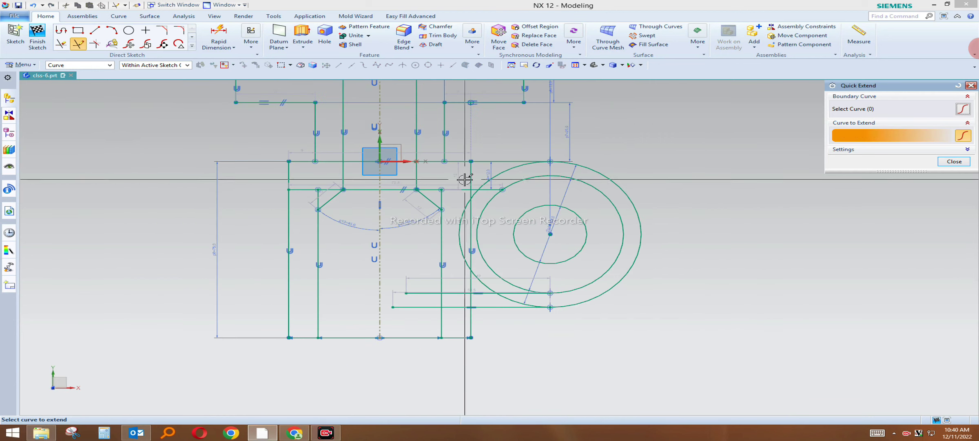
pyautogui.middleClick(514, 200)
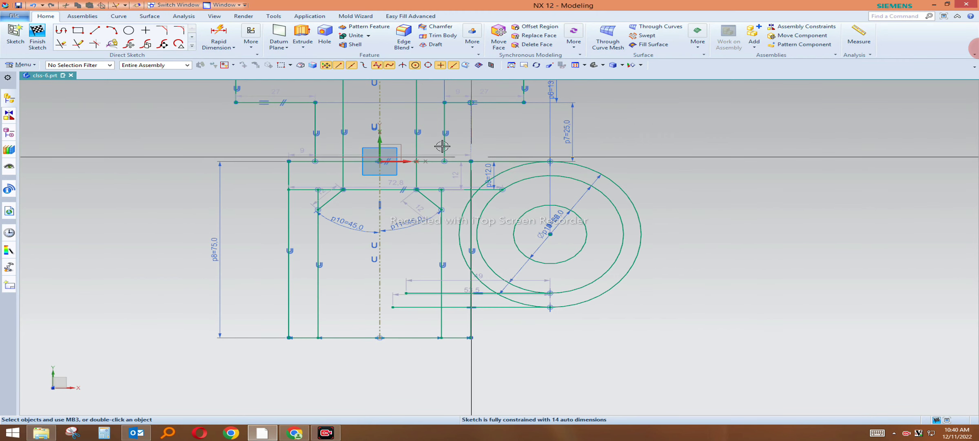
# Trim the unwanted pieces of the upper line near the boss.
pyautogui.click(61, 44)
pyautogui.scroll(-1, 558, 235)
pyautogui.scroll(1, 465, 201)
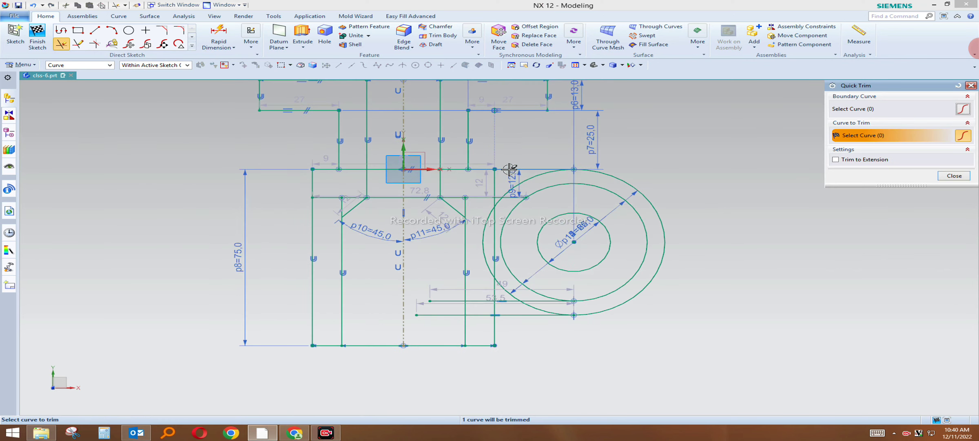
pyautogui.scroll(1, 444, 201)
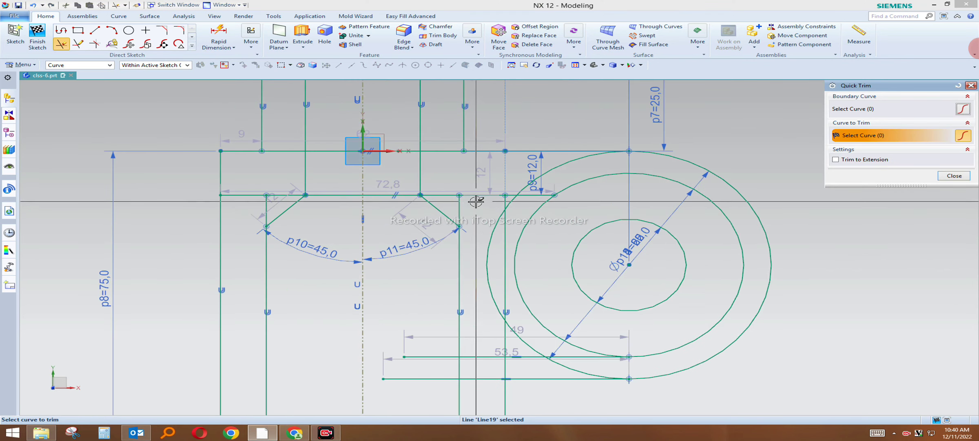
pyautogui.click(455, 216)
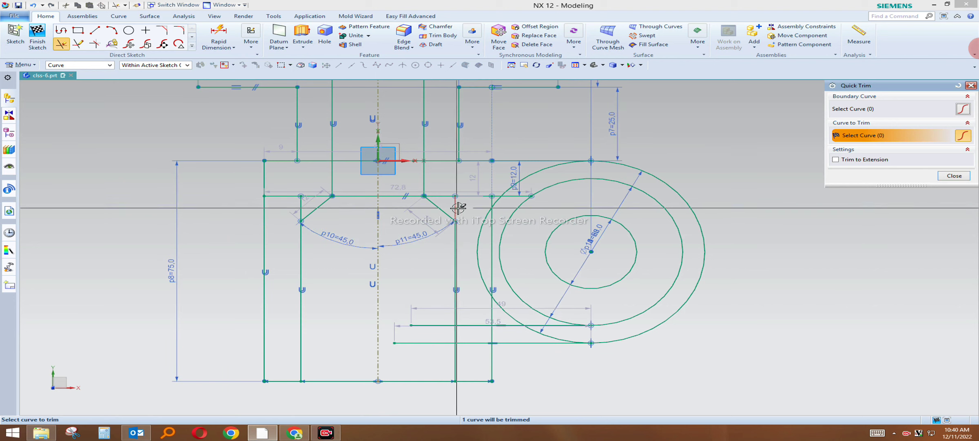
pyautogui.click(491, 201)
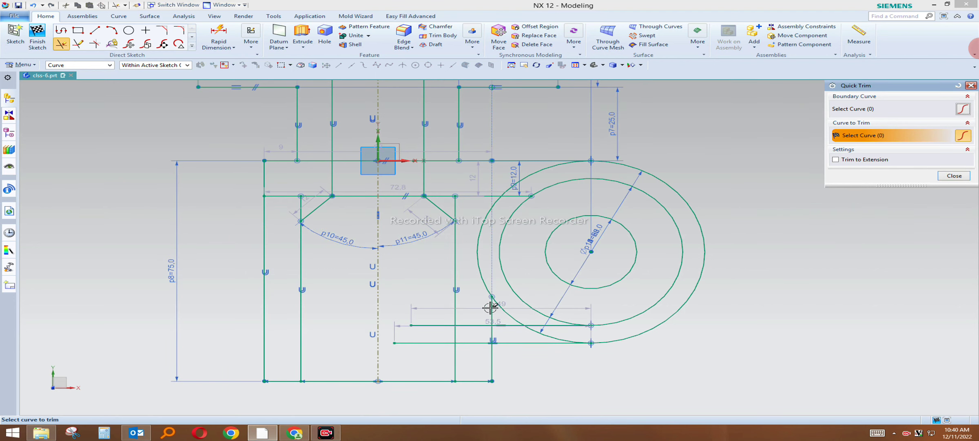
pyautogui.scroll(-3, 489, 245)
pyautogui.scroll(5, 519, 300)
# Trim the short vertical below the boss and the lower tangent line's excess pieces.
pyautogui.click(569, 257)
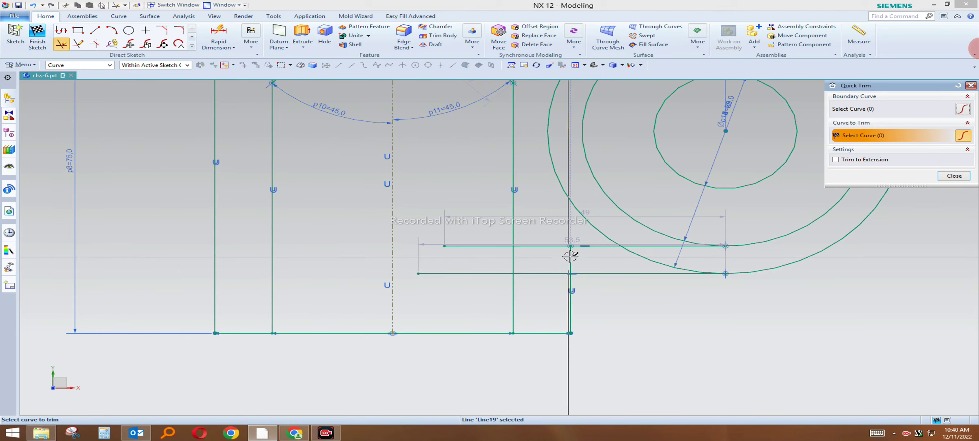
pyautogui.click(542, 274)
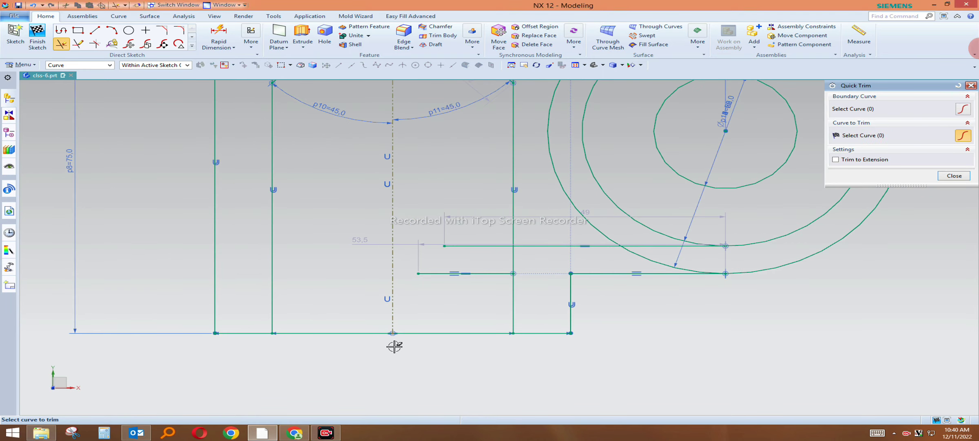
pyautogui.click(465, 273)
pyautogui.scroll(-3, 410, 368)
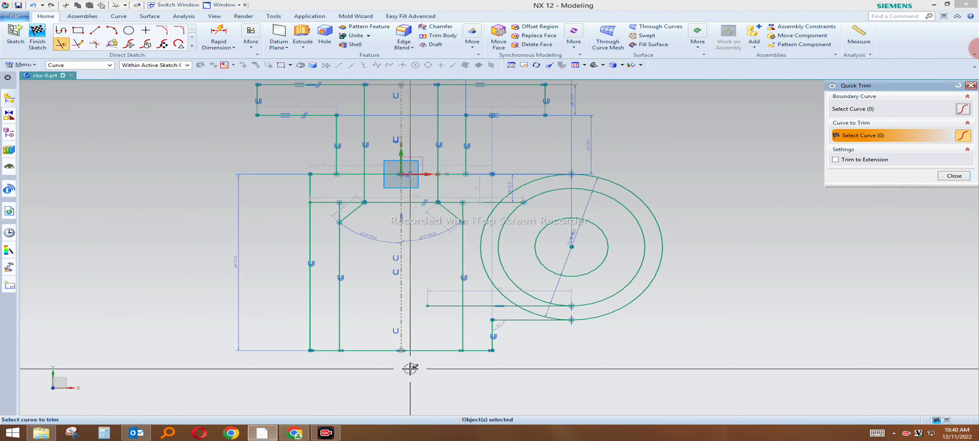
pyautogui.scroll(1, 445, 292)
pyautogui.click(445, 307)
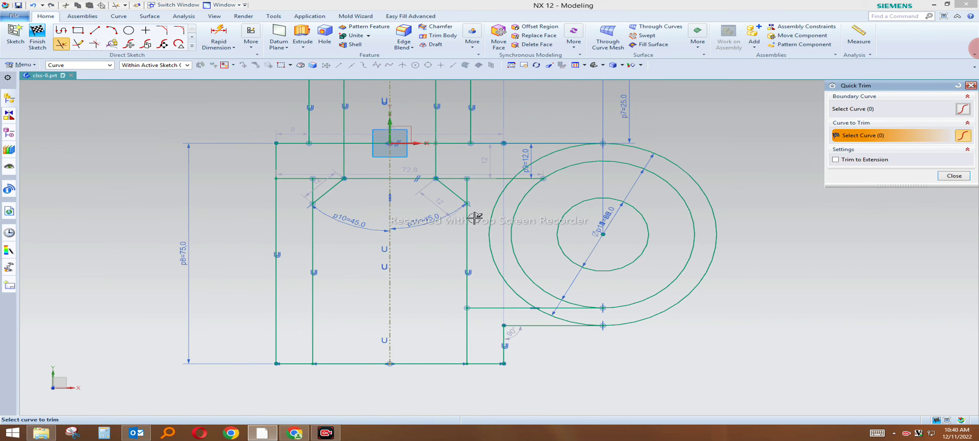
pyautogui.click(292, 436)
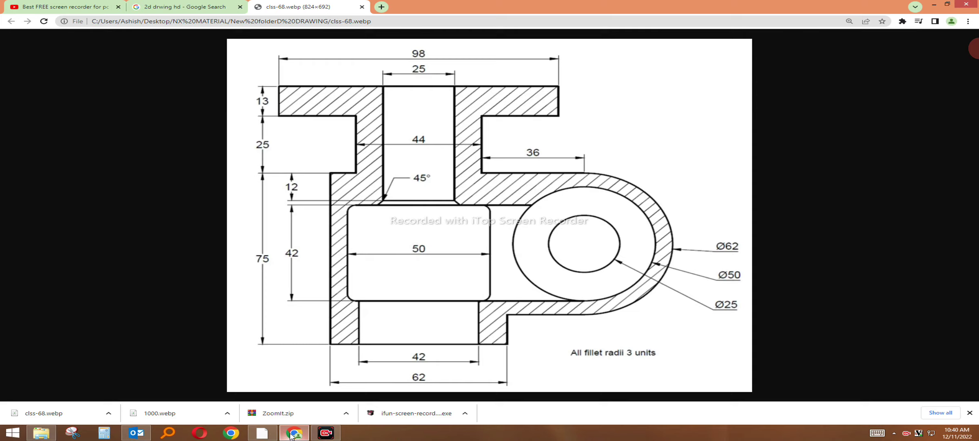
# Trim the extra vertical segment on the right wall and recheck the drawing.
pyautogui.click(292, 436)
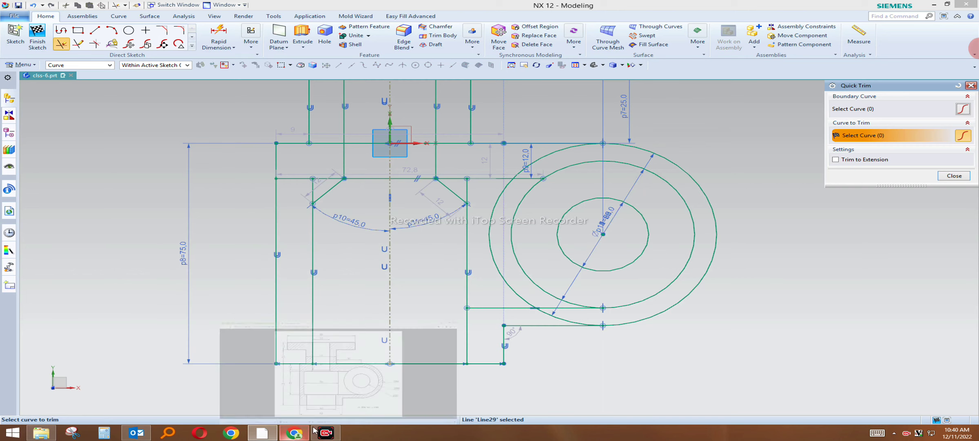
pyautogui.click(465, 229)
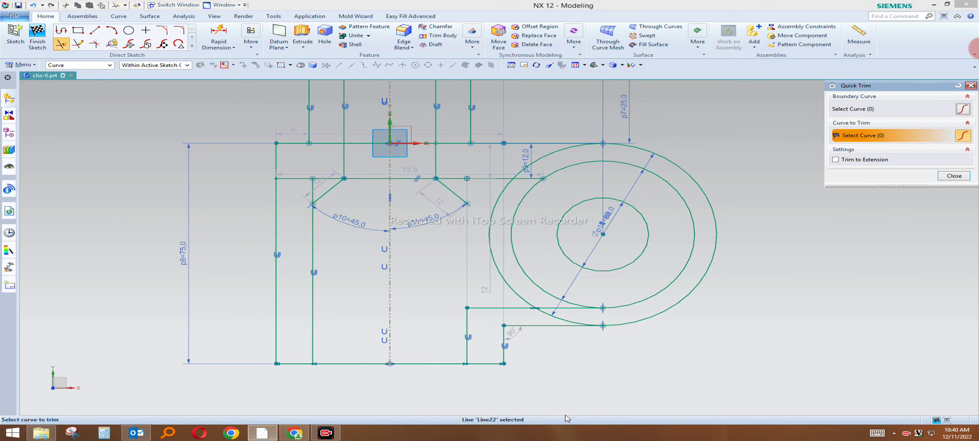
pyautogui.press('Escape')
pyautogui.click(294, 432)
pyautogui.click(295, 433)
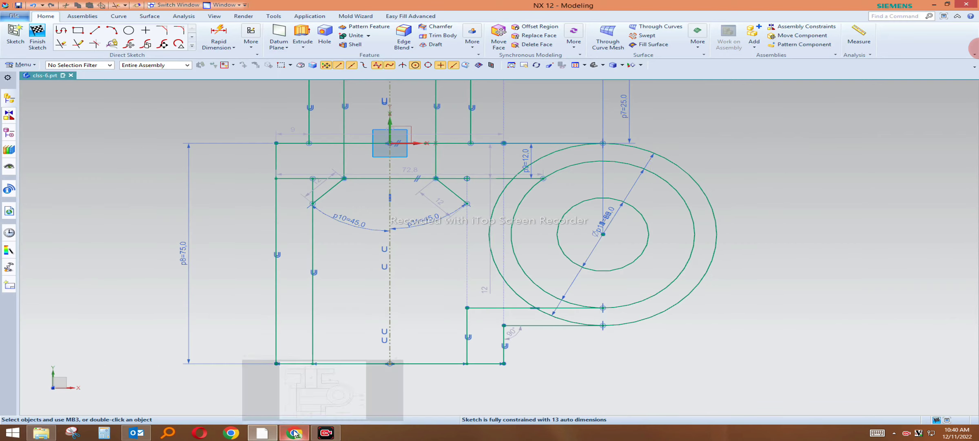
# Trim away the left and upper-left arcs of the outer Ø62 circle.
pyautogui.click(62, 44)
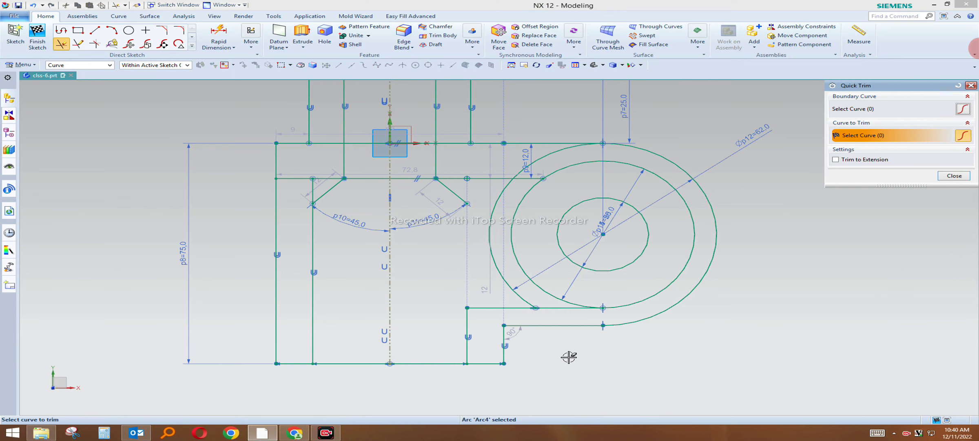
pyautogui.click(498, 274)
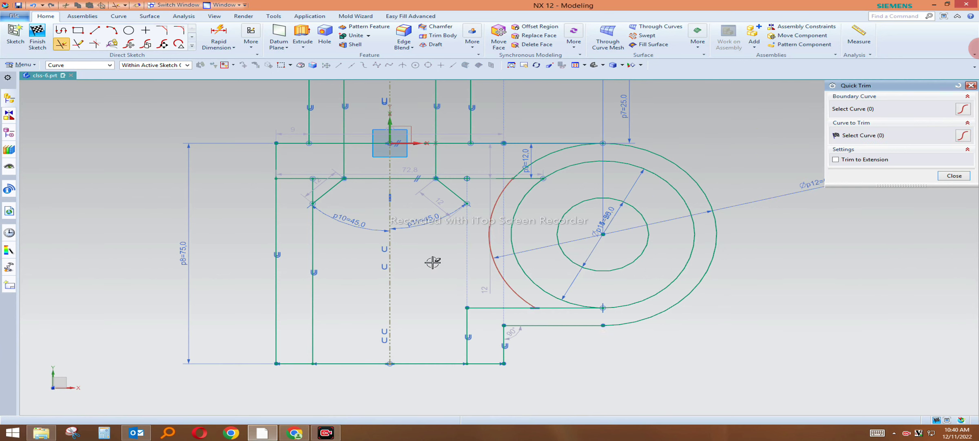
pyautogui.click(521, 167)
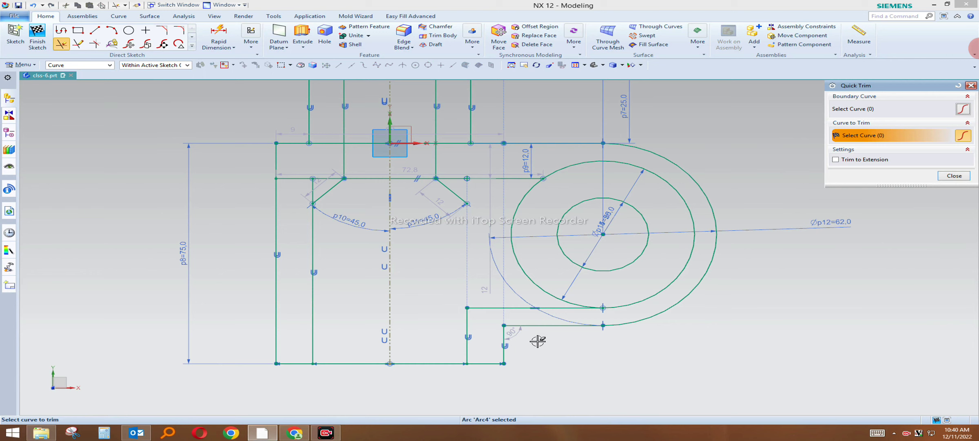
pyautogui.click(296, 436)
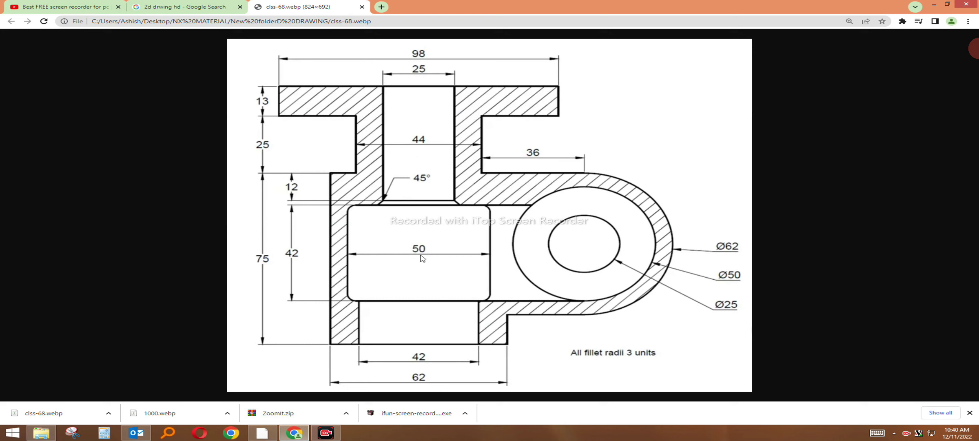
pyautogui.click(292, 436)
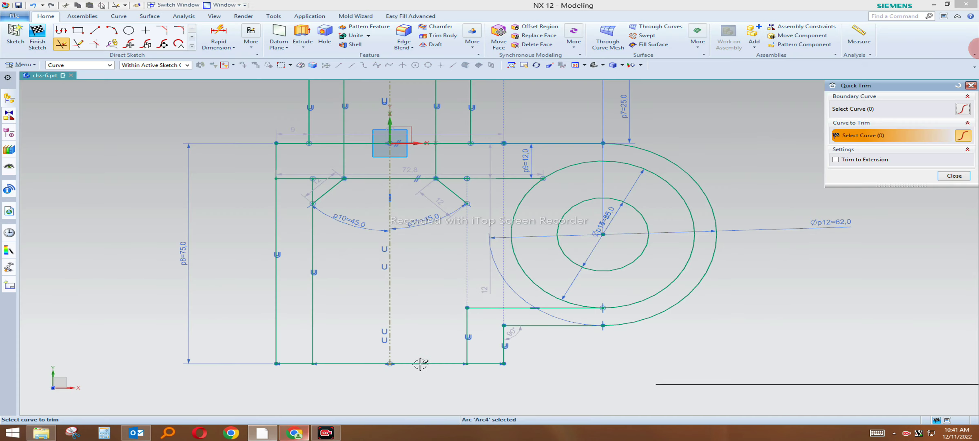
pyautogui.click(192, 47)
# Offset the vertical centreline symmetrically by 25 mm, creating lines on both sides.
pyautogui.click(127, 95)
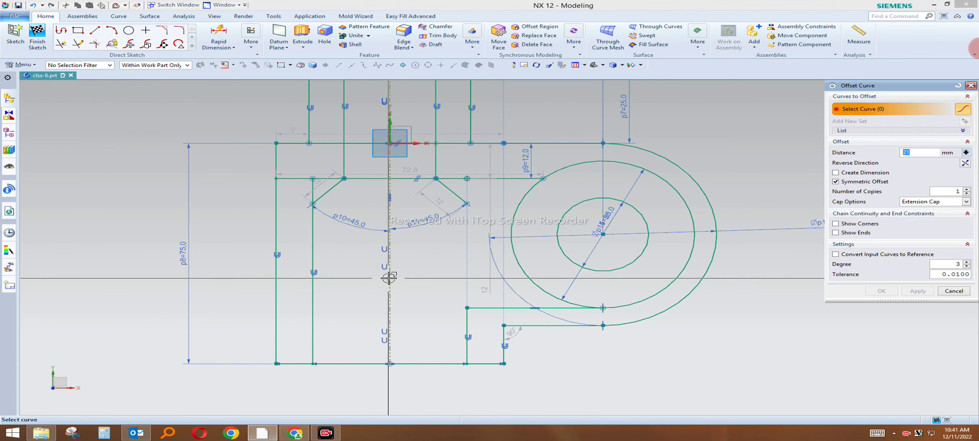
pyautogui.click(389, 278)
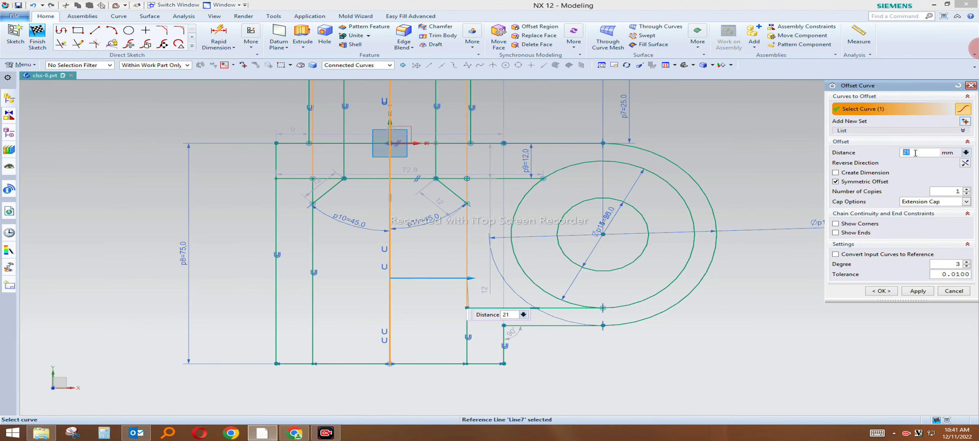
pyautogui.write('25')
pyautogui.press('Return')
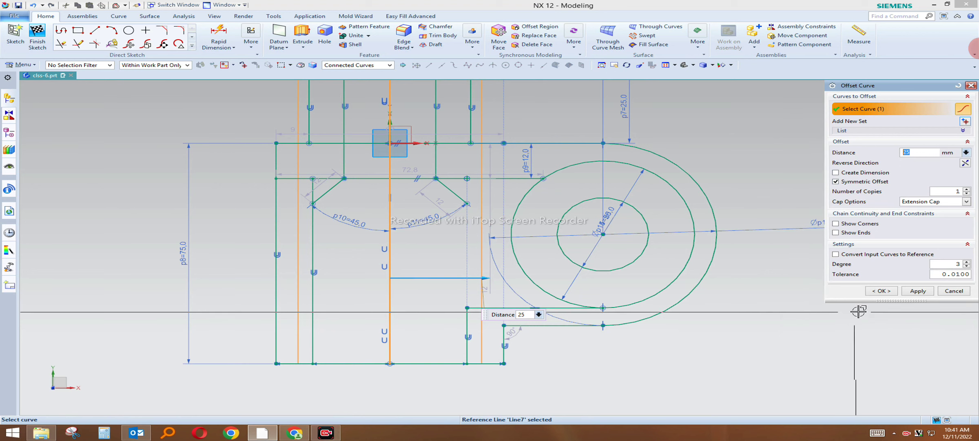
pyautogui.click(918, 291)
pyautogui.click(954, 291)
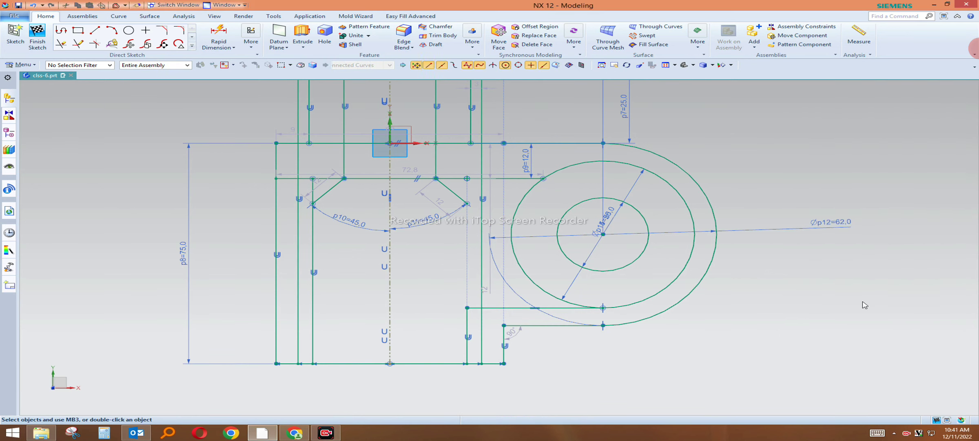
pyautogui.click(288, 435)
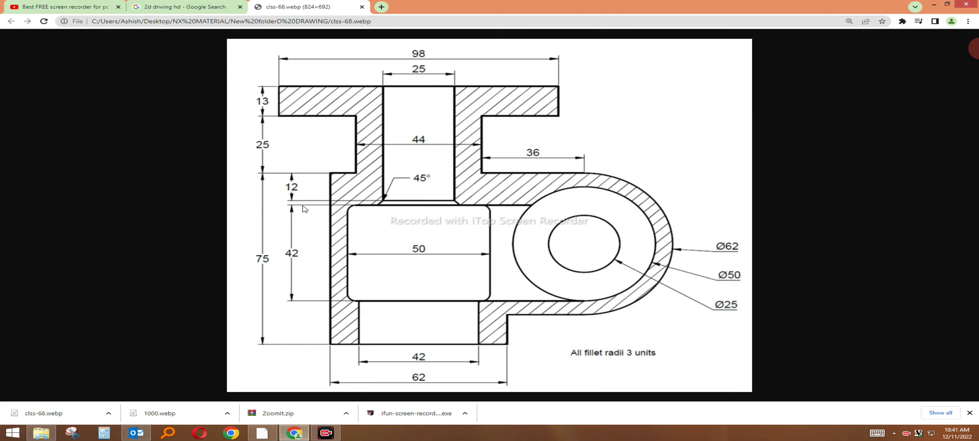
# Review the clss-68.webp drawing's cavity dimensions in Chrome, then return to NX 12.
pyautogui.hotkey('ctrl', '1')
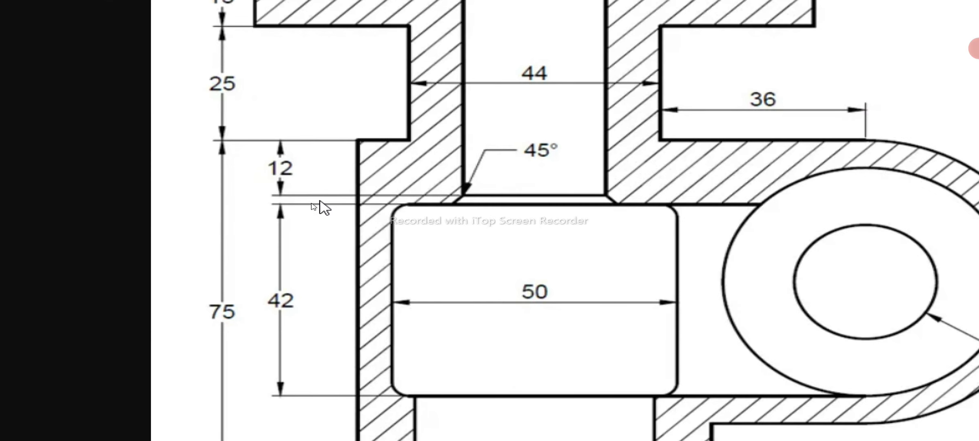
pyautogui.press('Escape')
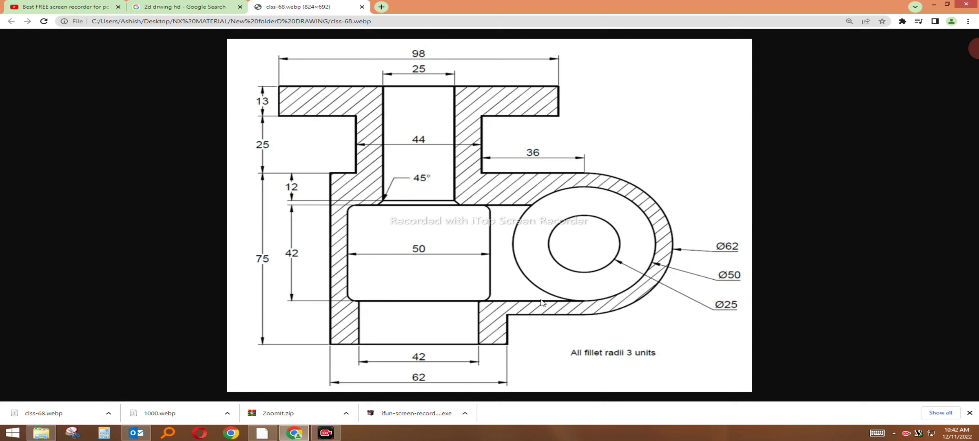
pyautogui.click(270, 433)
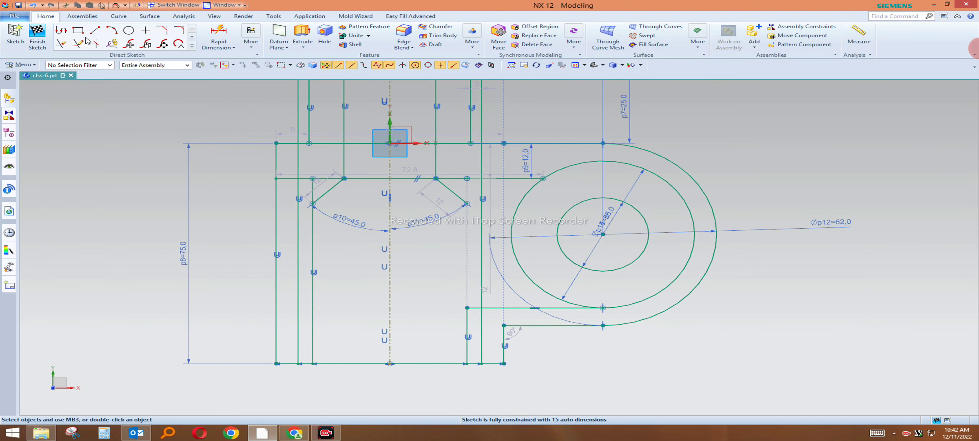
# Derive a horizontal line 42 mm above the boss's lower line, then recheck the drawing.
pyautogui.click(192, 48)
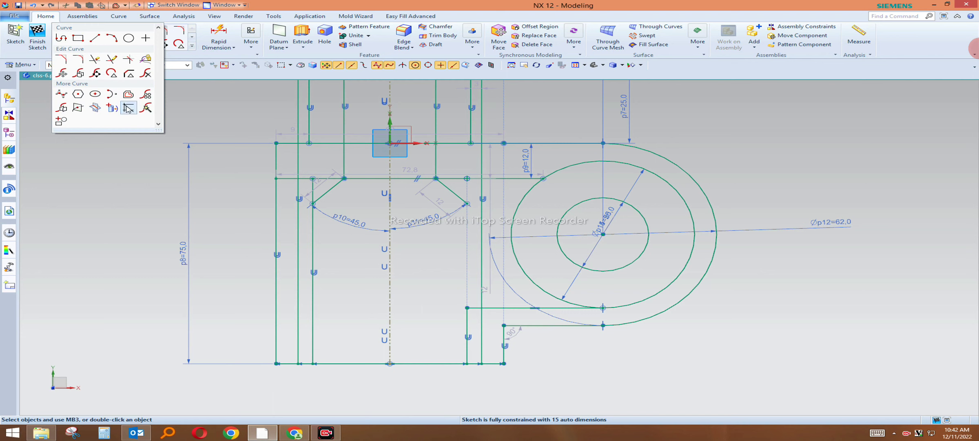
pyautogui.click(120, 107)
pyautogui.click(507, 306)
pyautogui.write('42')
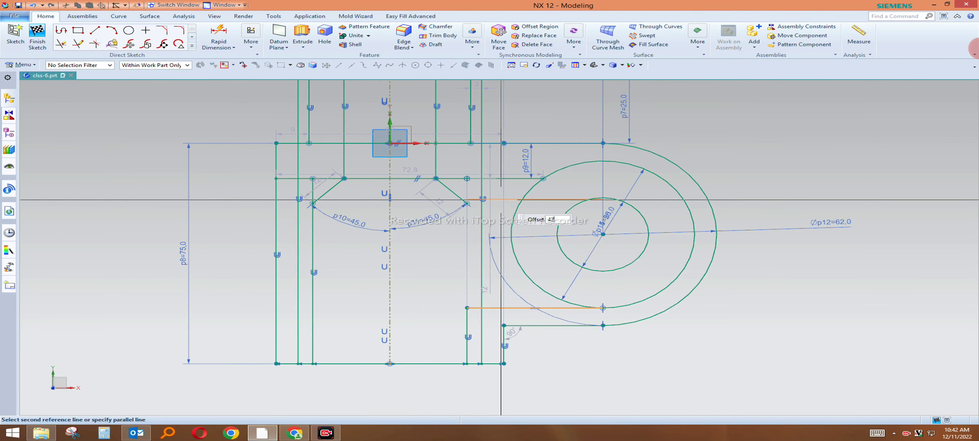
pyautogui.press('Return')
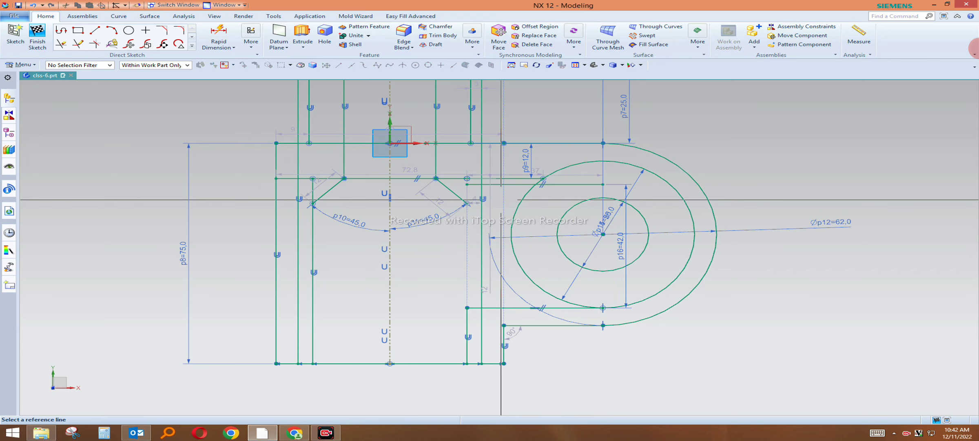
pyautogui.click(286, 435)
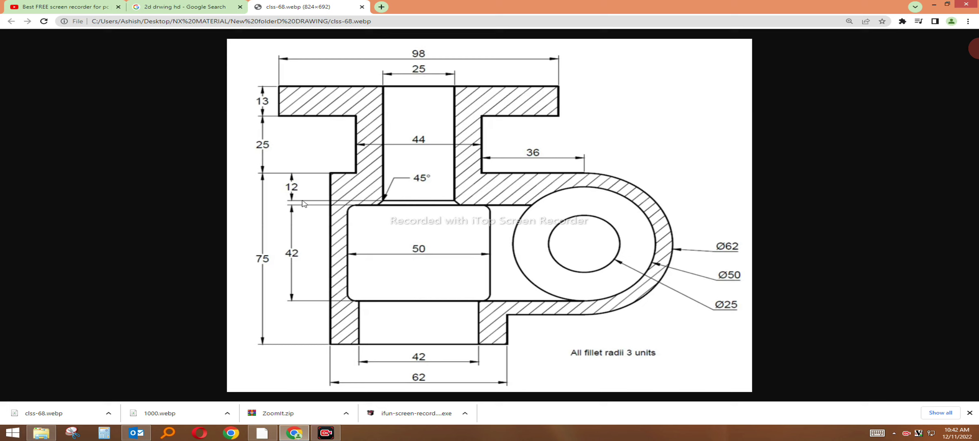
pyautogui.click(293, 436)
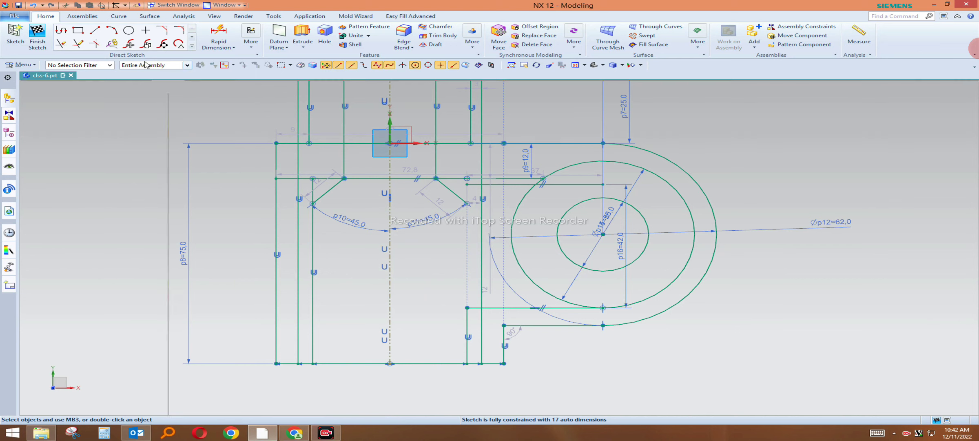
pyautogui.click(79, 44)
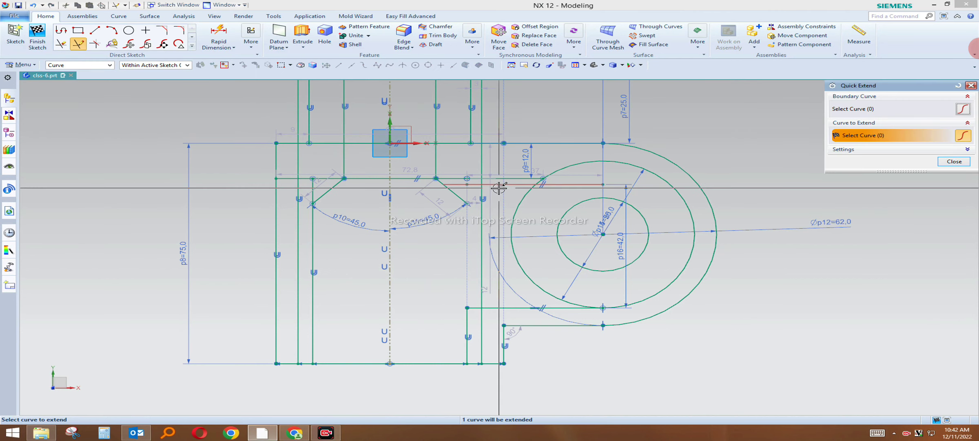
# Extend the new 42 mm horizontal line left to the chamfer, then trim away its segment inside the circle.
pyautogui.click(469, 185)
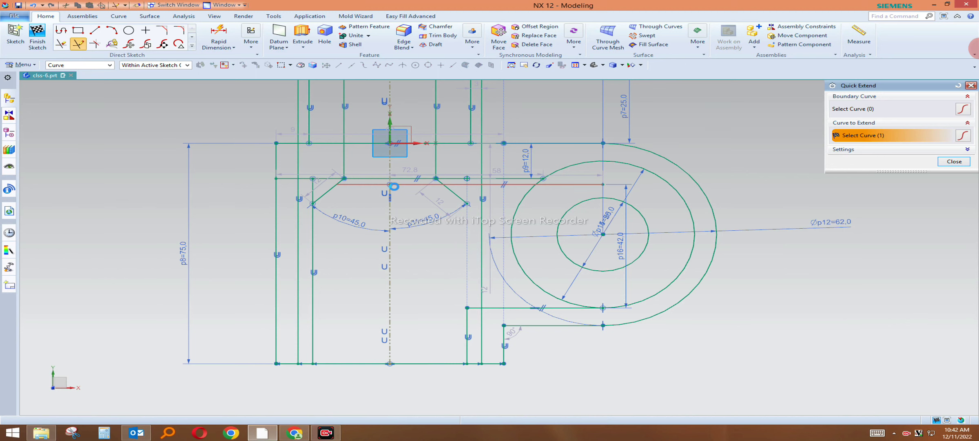
pyautogui.middleClick(378, 254)
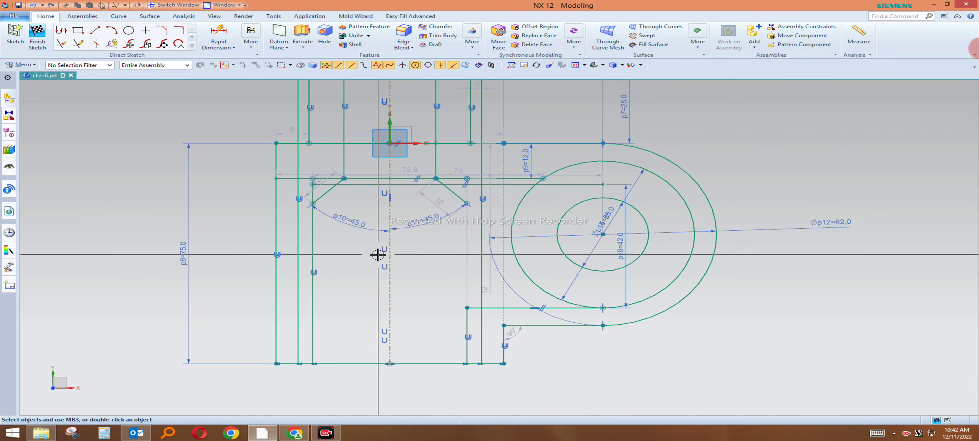
pyautogui.click(60, 44)
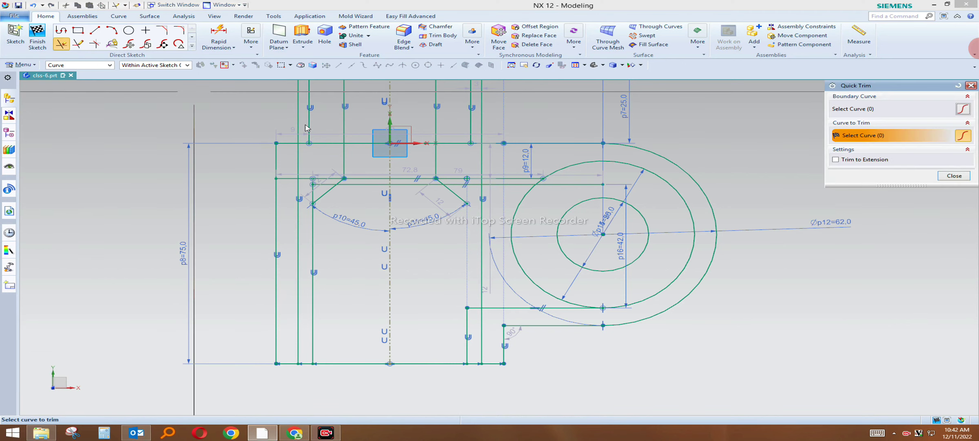
pyautogui.click(605, 183)
pyautogui.scroll(1, 521, 180)
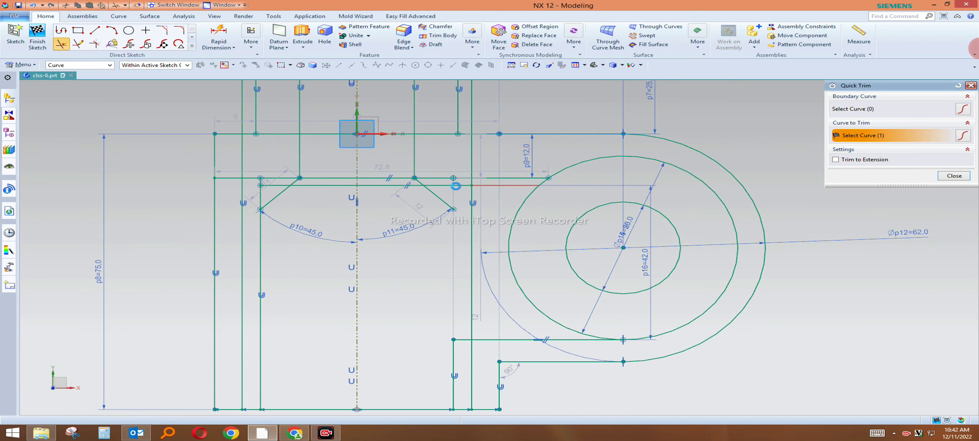
pyautogui.scroll(3, 263, 189)
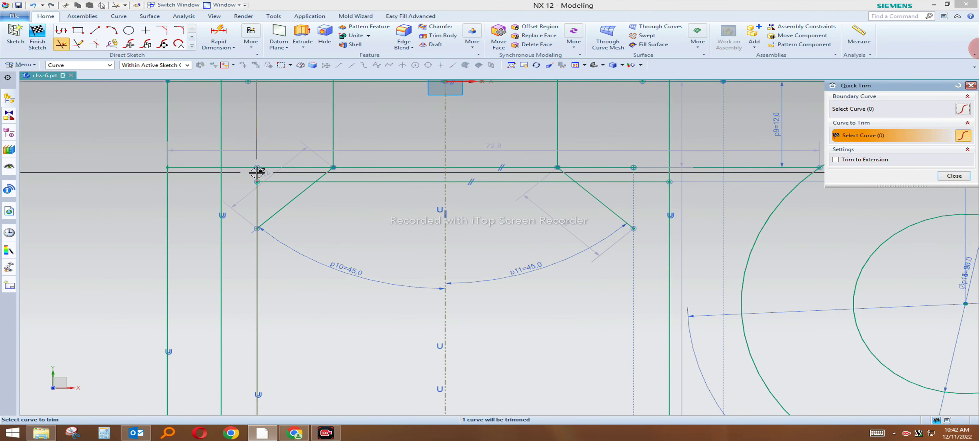
pyautogui.scroll(-2, 371, 195)
pyautogui.scroll(-1, 370, 197)
pyautogui.scroll(-2, 369, 197)
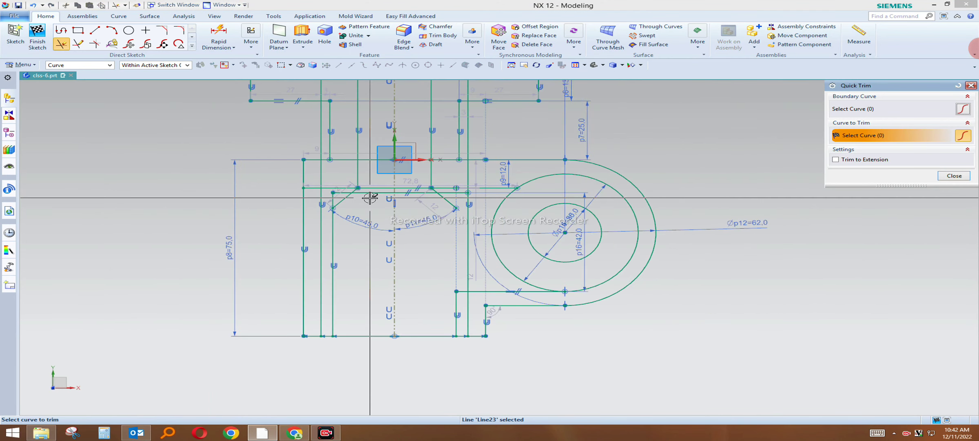
pyautogui.press('Escape')
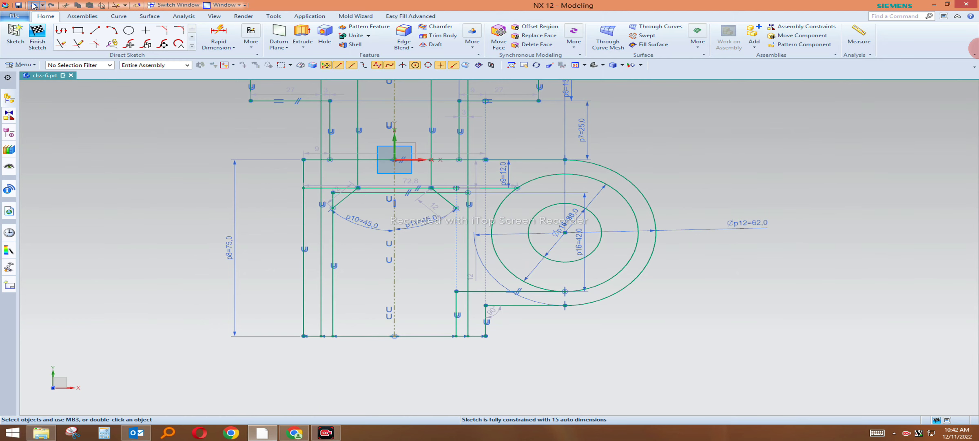
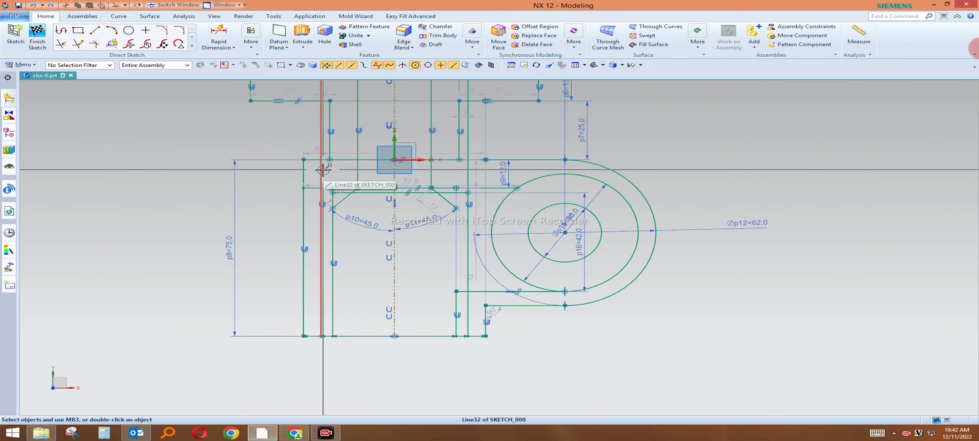
# Dimension the gap between the two lower inner vertical lines as 50 mm (p17).
pyautogui.click(222, 43)
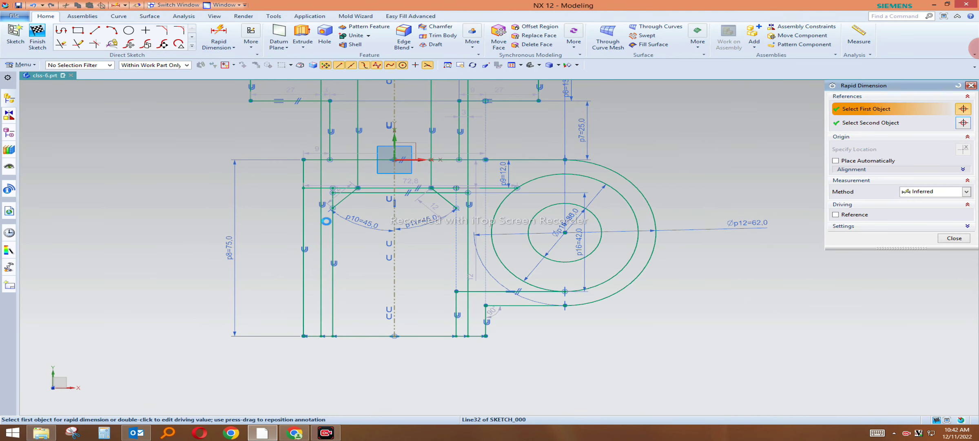
pyautogui.click(322, 334)
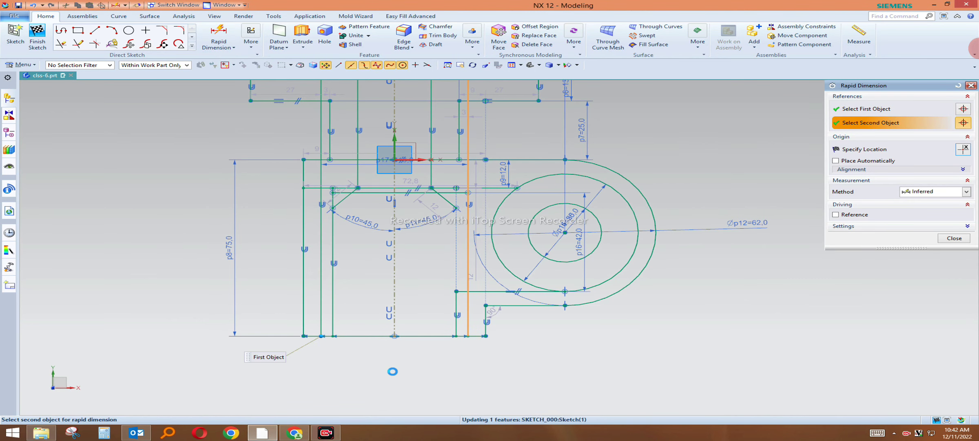
pyautogui.click(468, 332)
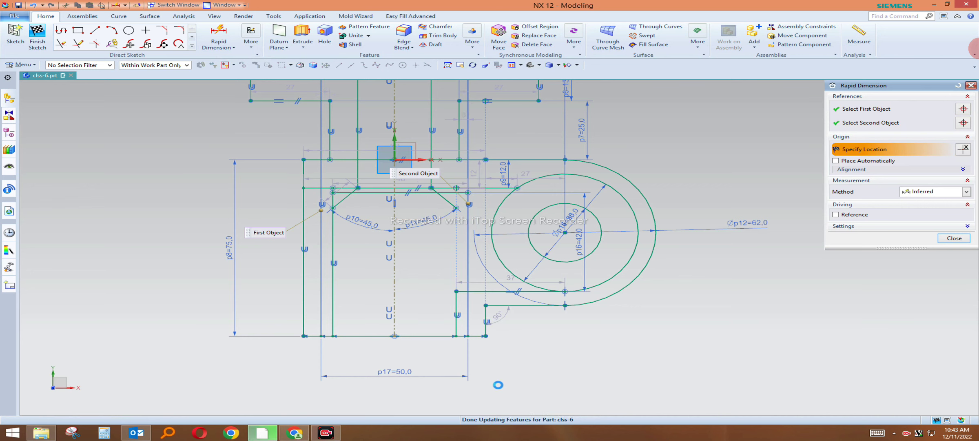
pyautogui.press('Escape')
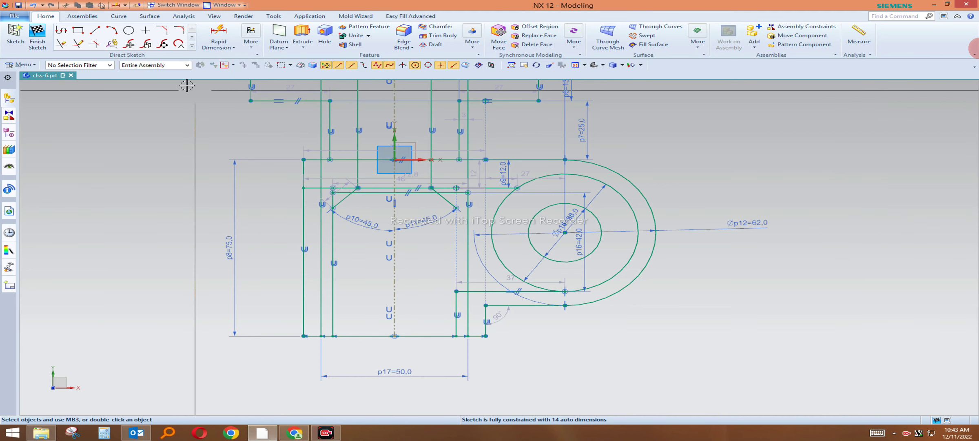
pyautogui.click(61, 43)
pyautogui.scroll(-3, 372, 288)
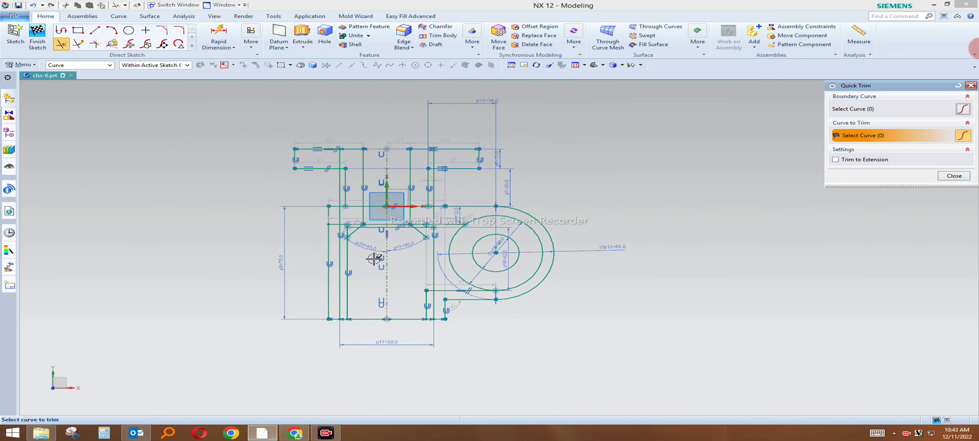
# Trim the stray short vertical segments and the short piece near the left chamfer.
pyautogui.click(338, 194)
pyautogui.scroll(2, 333, 213)
pyautogui.click(462, 139)
pyautogui.click(461, 167)
pyautogui.scroll(1, 462, 196)
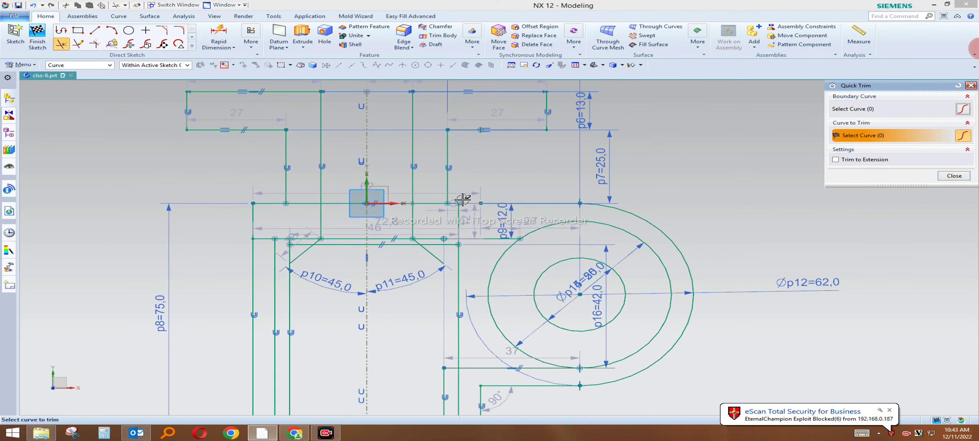
pyautogui.scroll(-2, 462, 216)
pyautogui.scroll(4, 456, 245)
pyautogui.scroll(2, 456, 244)
pyautogui.scroll(1, 473, 187)
pyautogui.scroll(-2, 499, 208)
pyautogui.scroll(2, 234, 211)
pyautogui.scroll(2, 228, 200)
pyautogui.click(204, 174)
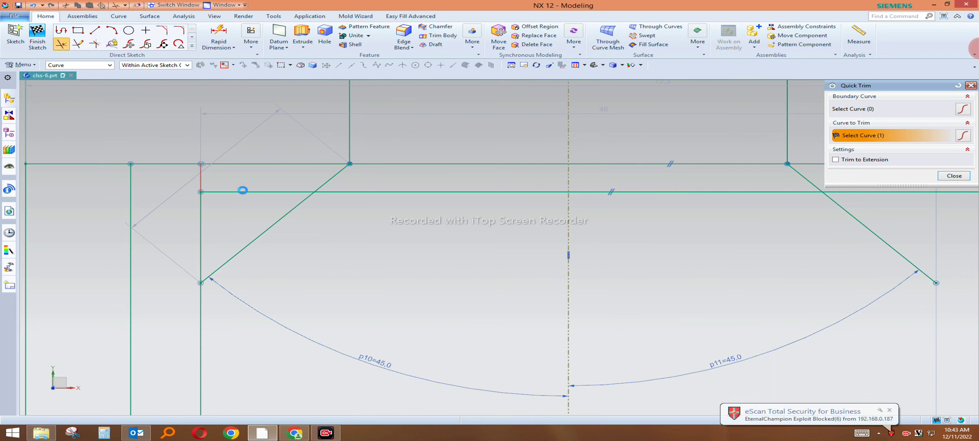
pyautogui.middleClick(381, 197)
pyautogui.scroll(-3, 384, 191)
pyautogui.scroll(-2, 384, 192)
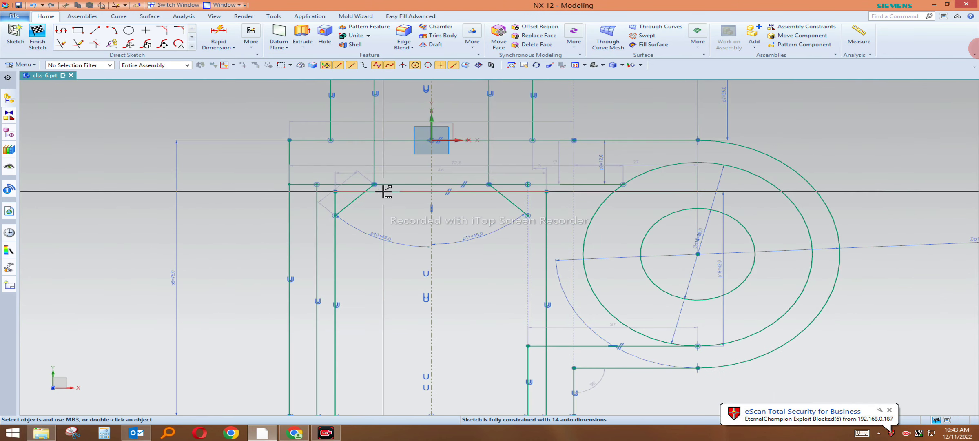
# Extend the upper short horizontal line left to the outer vertical line.
pyautogui.click(78, 43)
pyautogui.scroll(3, 350, 243)
pyautogui.click(325, 143)
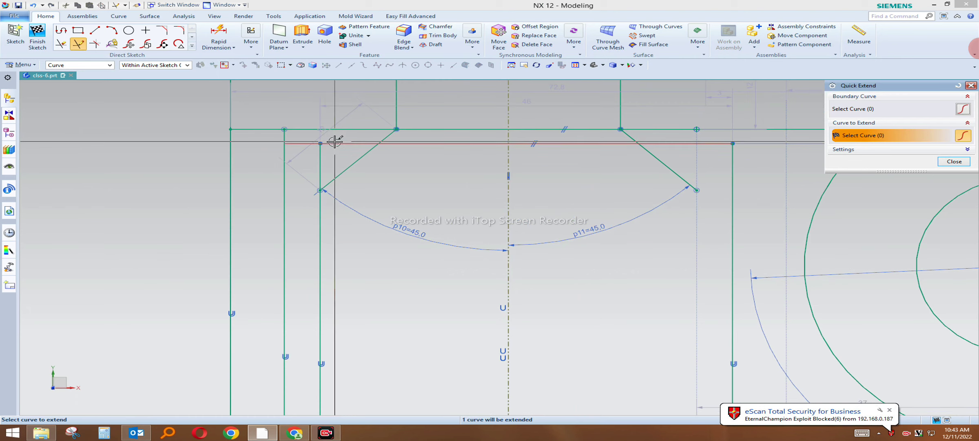
pyautogui.middleClick(387, 193)
pyautogui.click(60, 45)
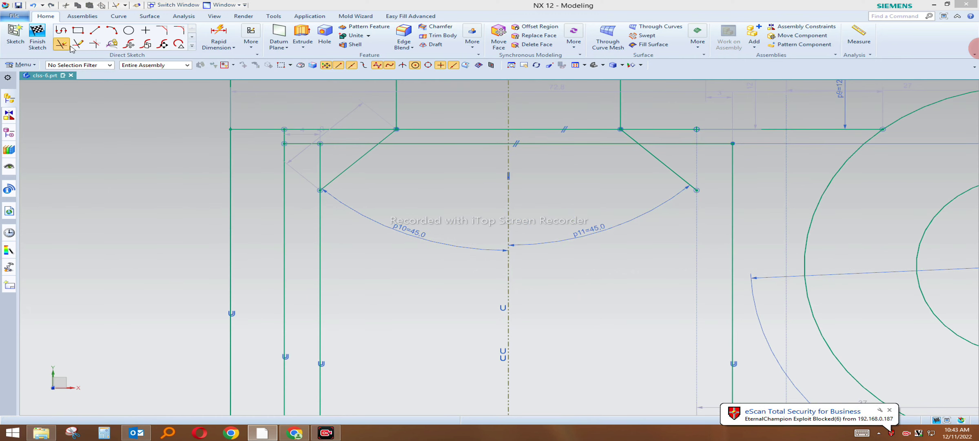
pyautogui.scroll(-4, 386, 179)
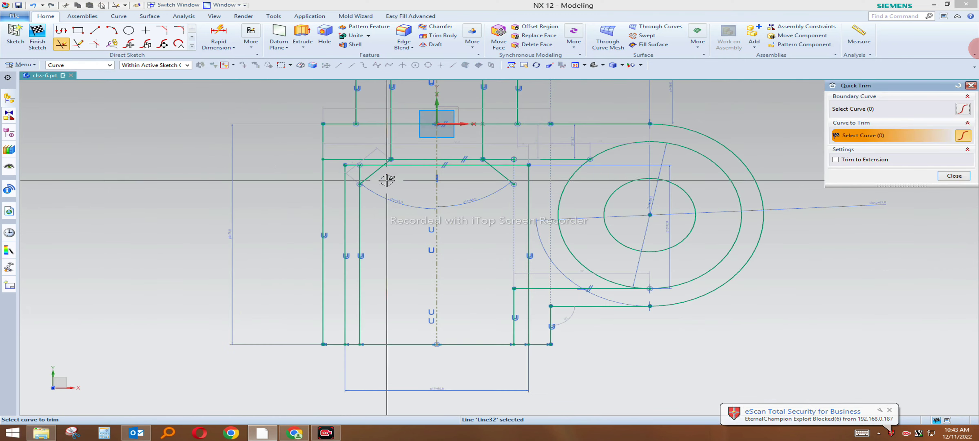
pyautogui.middleClick(470, 268)
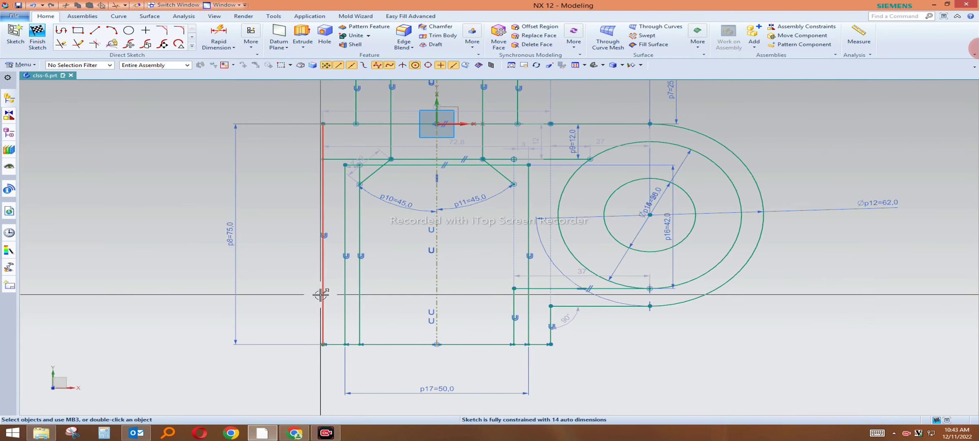
# Extend the lower horizontal line leftward across the inner frame.
pyautogui.click(79, 45)
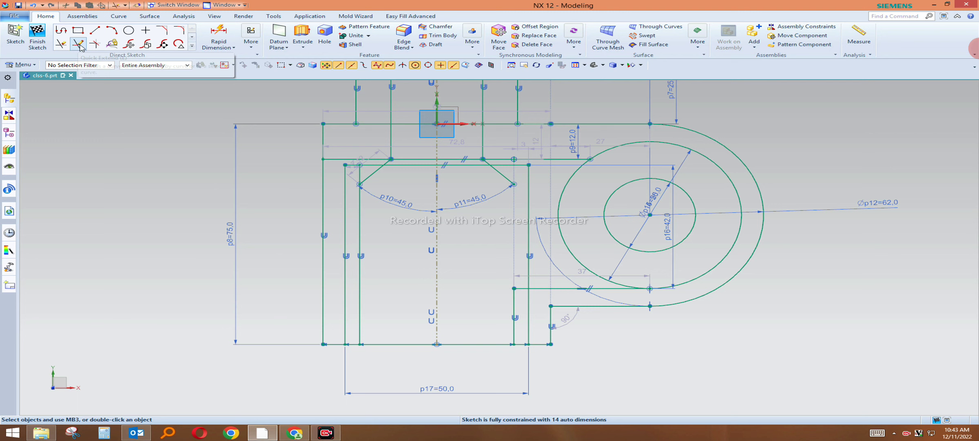
pyautogui.click(518, 288)
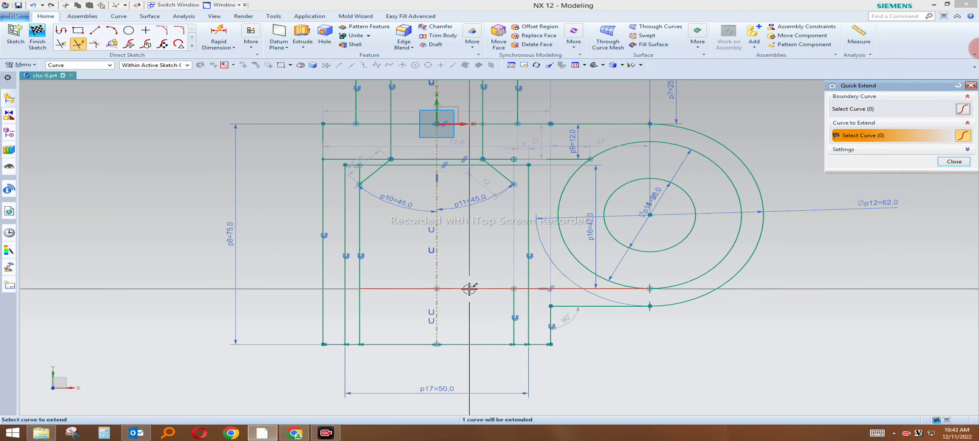
pyautogui.middleClick(399, 305)
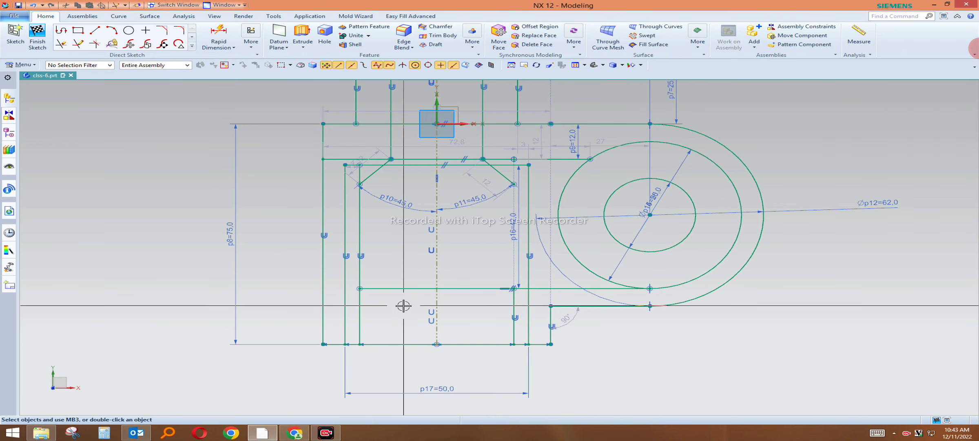
pyautogui.click(78, 44)
pyautogui.click(384, 288)
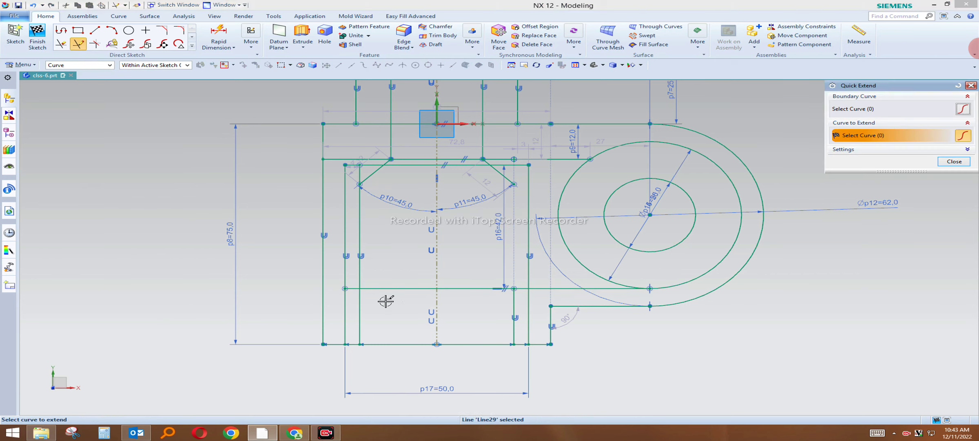
pyautogui.middleClick(386, 301)
# Trim both verticals below the lower horizontal line and the two chamfer diagonals.
pyautogui.click(64, 44)
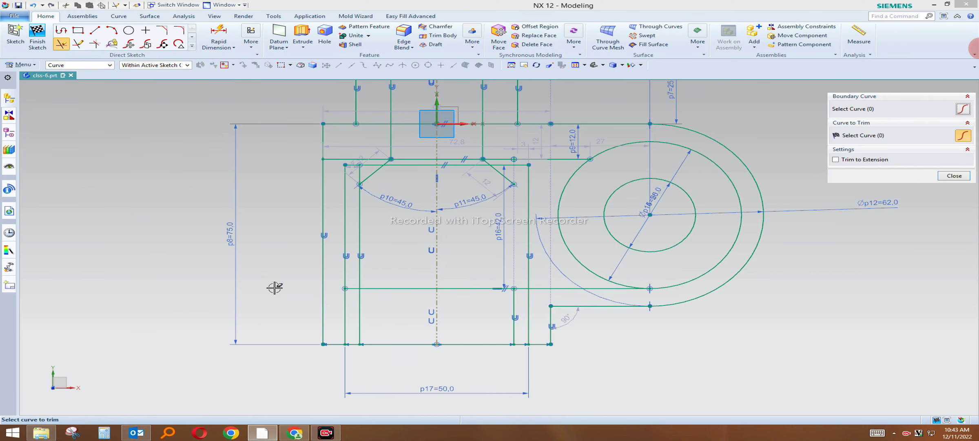
pyautogui.click(345, 313)
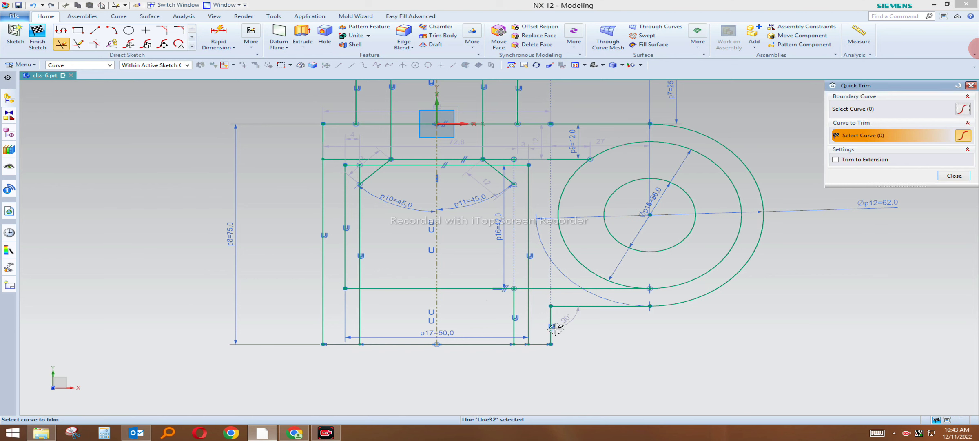
pyautogui.click(529, 324)
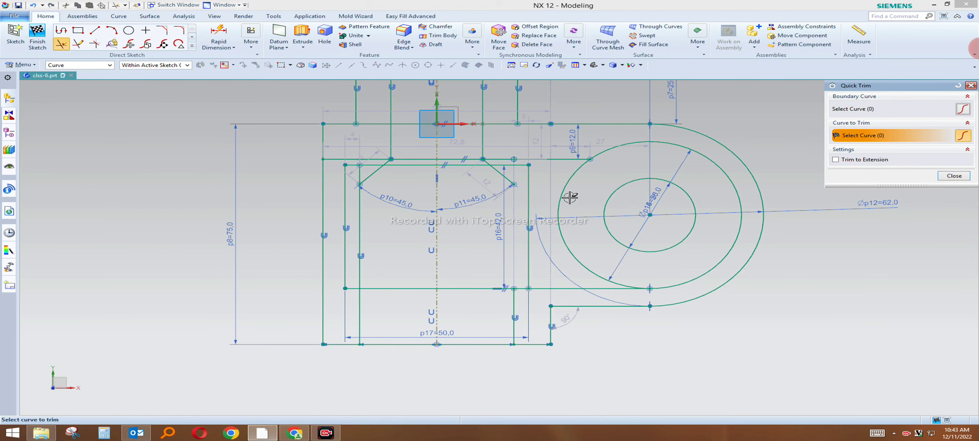
pyautogui.click(371, 174)
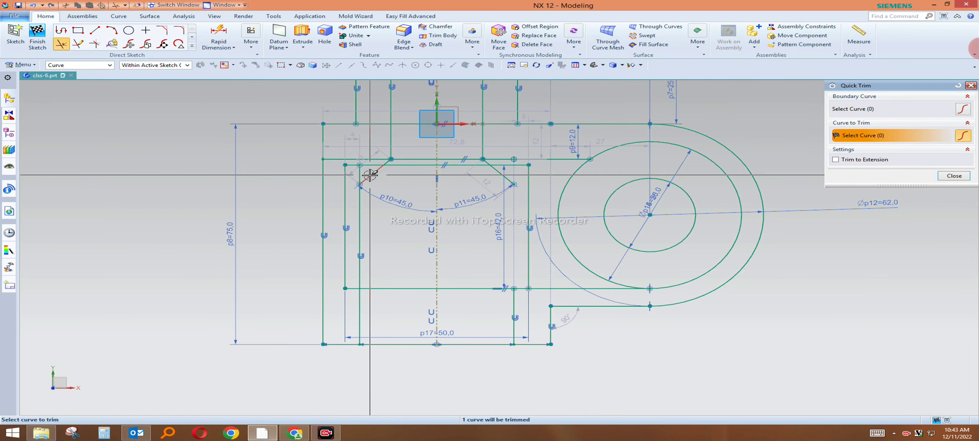
pyautogui.click(505, 175)
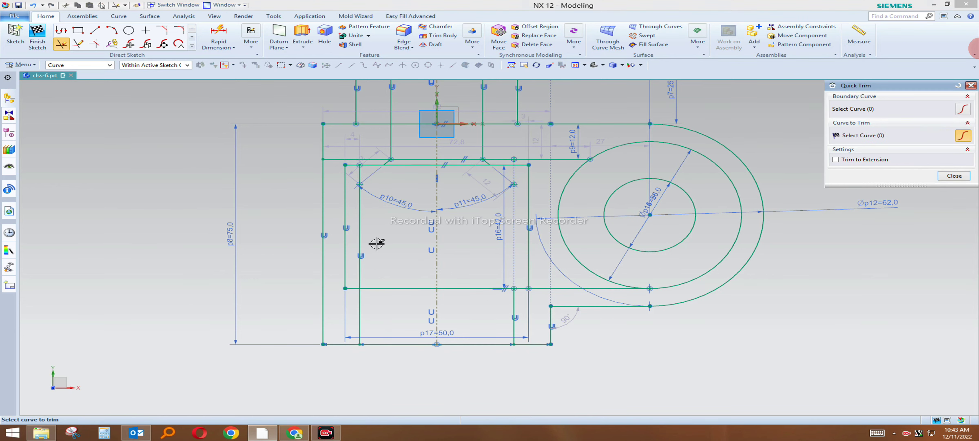
pyautogui.middleClick(495, 192)
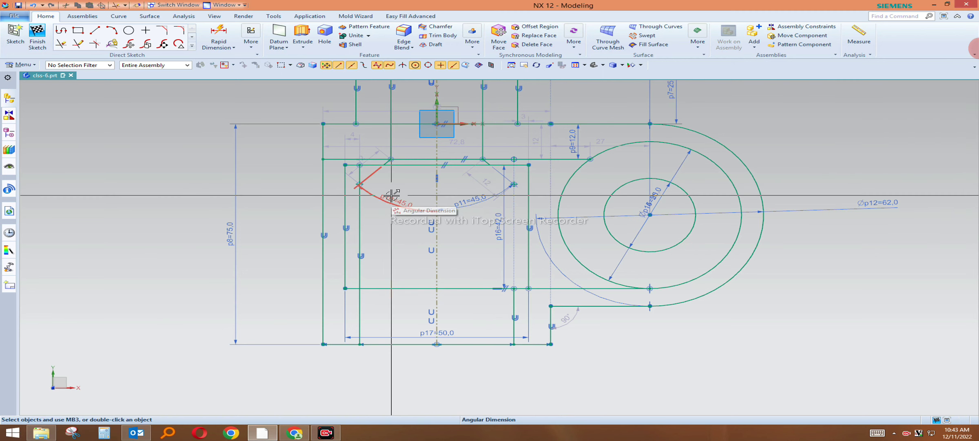
# Move the p10 and p11 angular dimensions up near the top of the sketch.
pyautogui.moveTo(385, 207); pyautogui.dragTo(463, 154)
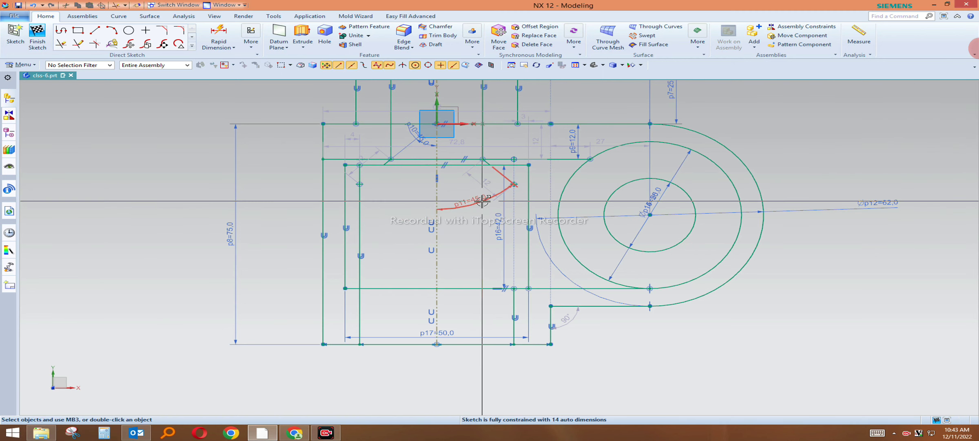
pyautogui.moveTo(463, 154); pyautogui.dragTo(488, 156)
pyautogui.scroll(-2, 487, 163)
pyautogui.scroll(1, 469, 188)
# Trim the upper and lower inner horizontal lines between the verticals.
pyautogui.press('t')
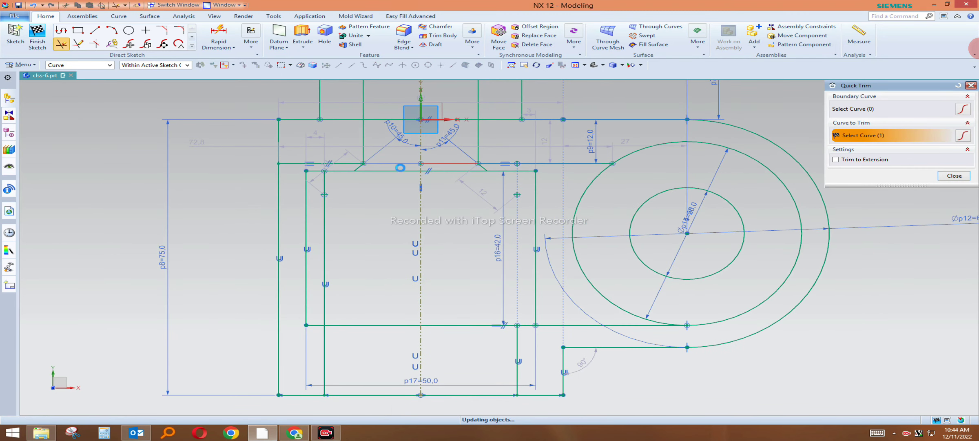
pyautogui.click(386, 169)
pyautogui.click(469, 170)
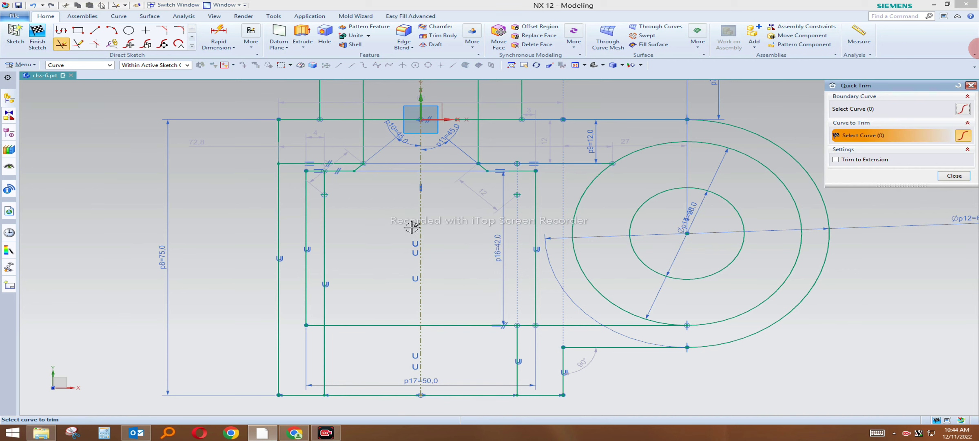
pyautogui.click(420, 325)
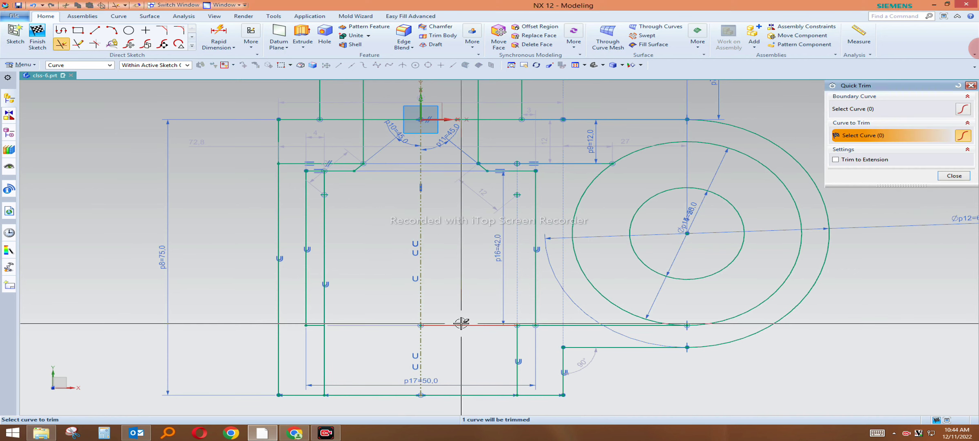
pyautogui.click(327, 221)
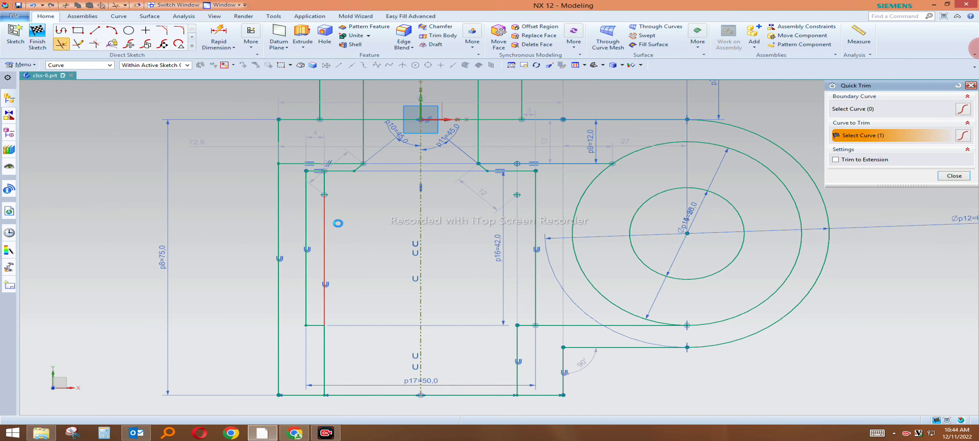
pyautogui.click(490, 226)
pyautogui.scroll(3, 339, 186)
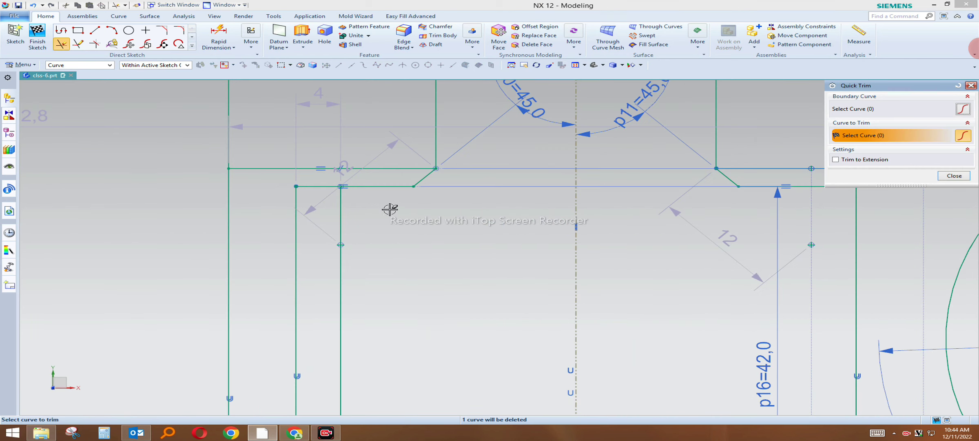
pyautogui.press('Escape')
pyautogui.scroll(2, 348, 190)
pyautogui.scroll(2, 348, 190)
pyautogui.scroll(-3, 362, 172)
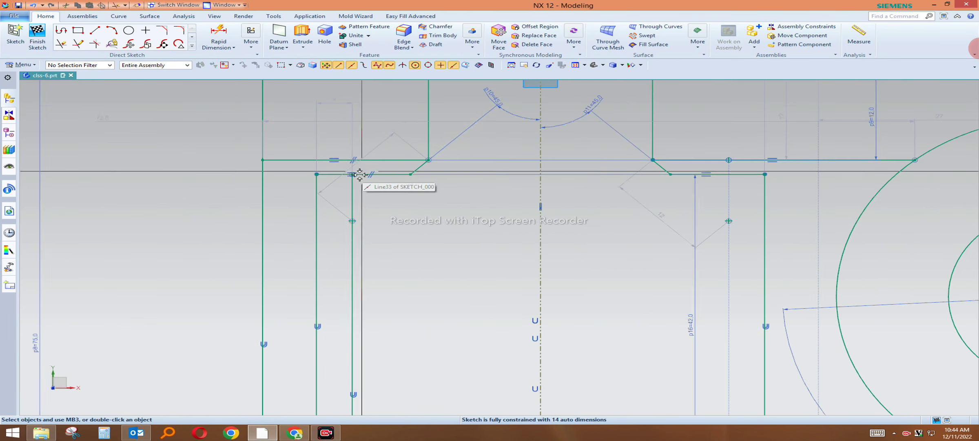
# Delete the long left inner vertical and draw a short vertical line trimmed at the bottom edge.
pyautogui.click(356, 191)
pyautogui.scroll(-2, 412, 241)
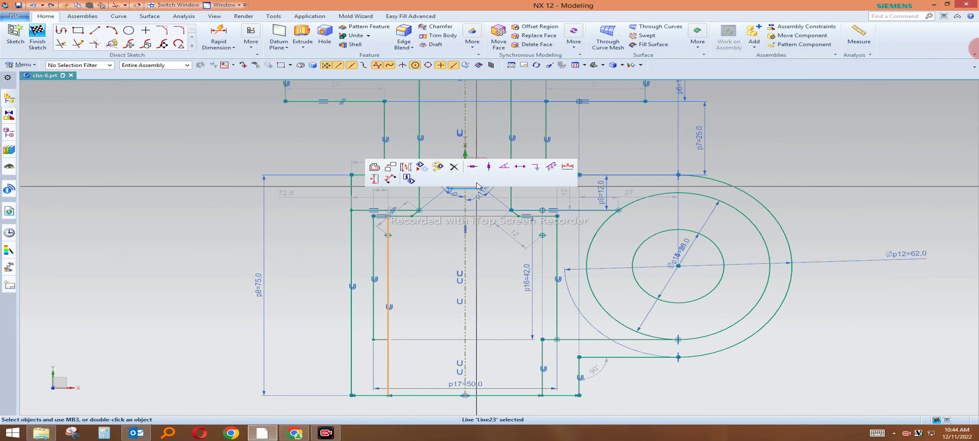
pyautogui.click(454, 166)
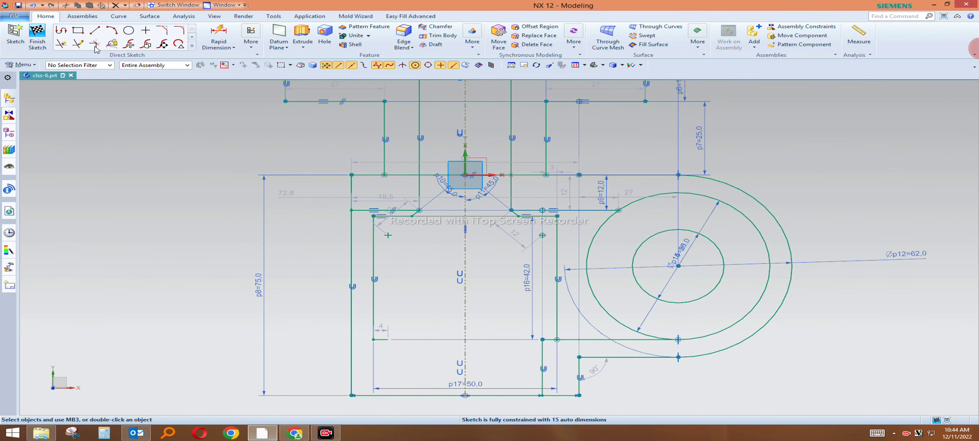
pyautogui.press('l')
pyautogui.click(388, 339)
pyautogui.click(430, 356)
pyautogui.press('Escape')
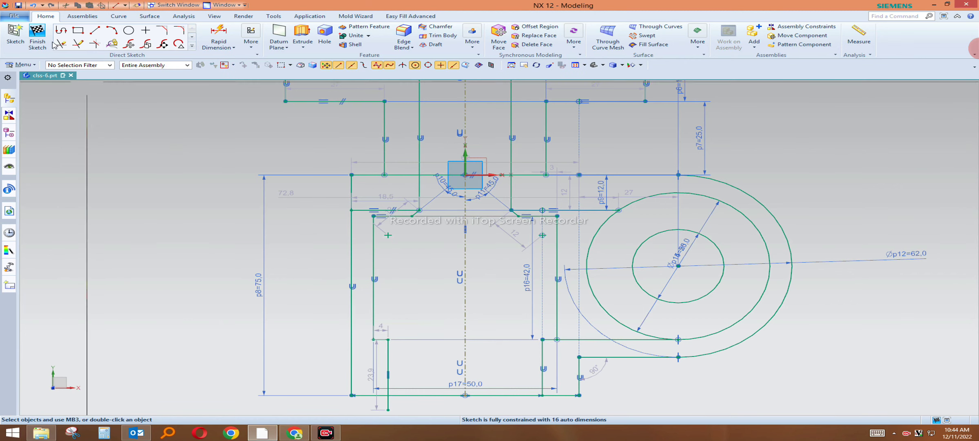
pyautogui.press('t')
pyautogui.click(387, 402)
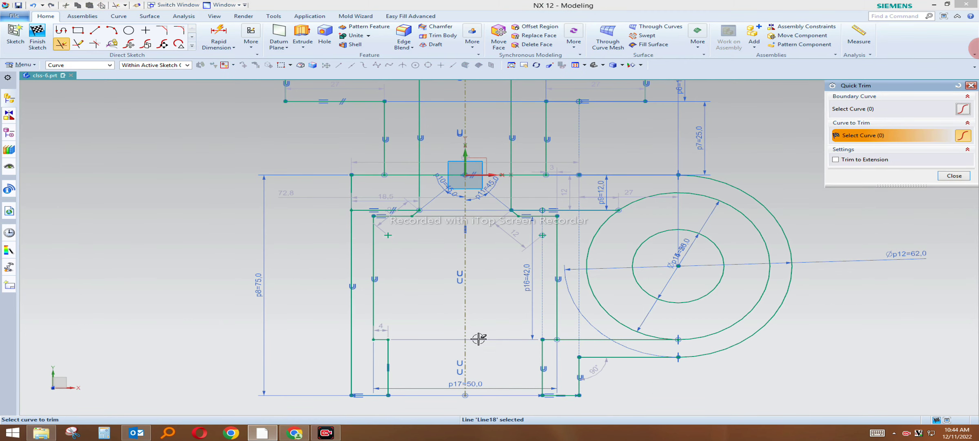
pyautogui.press('Escape')
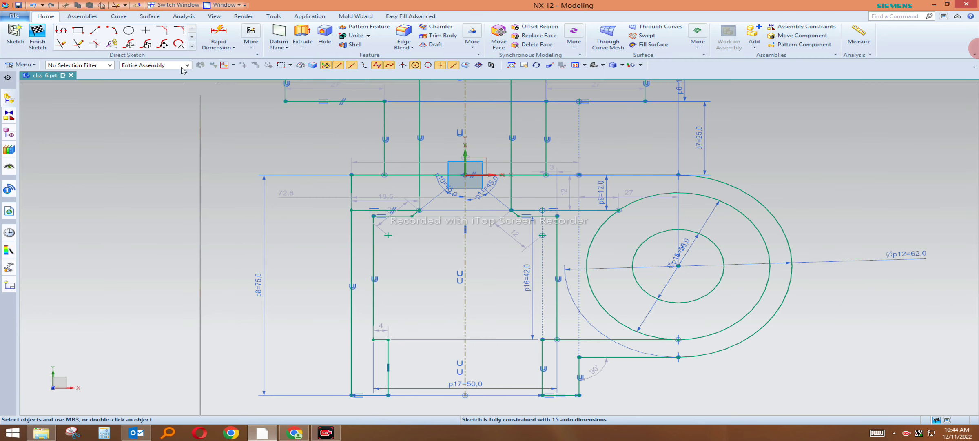
pyautogui.click(180, 31)
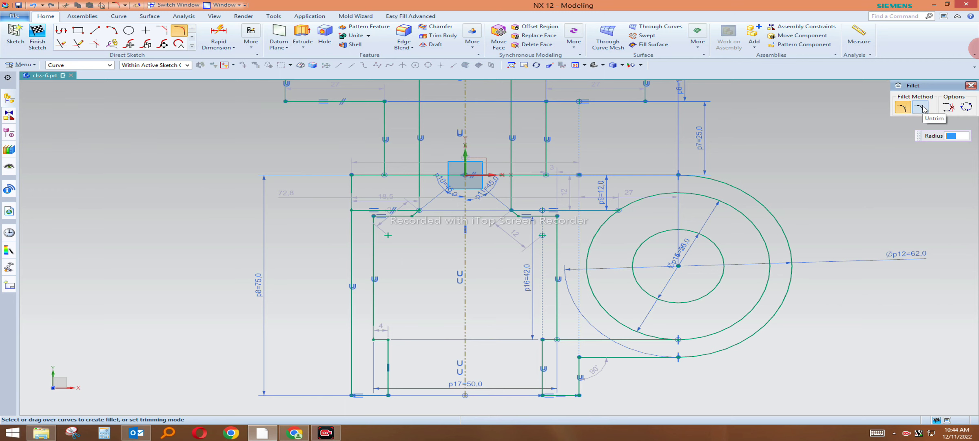
# Switch fillets to Untrim and add radius 5 fillets at the pocket's lower-right and lower-left corners.
pyautogui.click(921, 108)
pyautogui.scroll(-2, 532, 294)
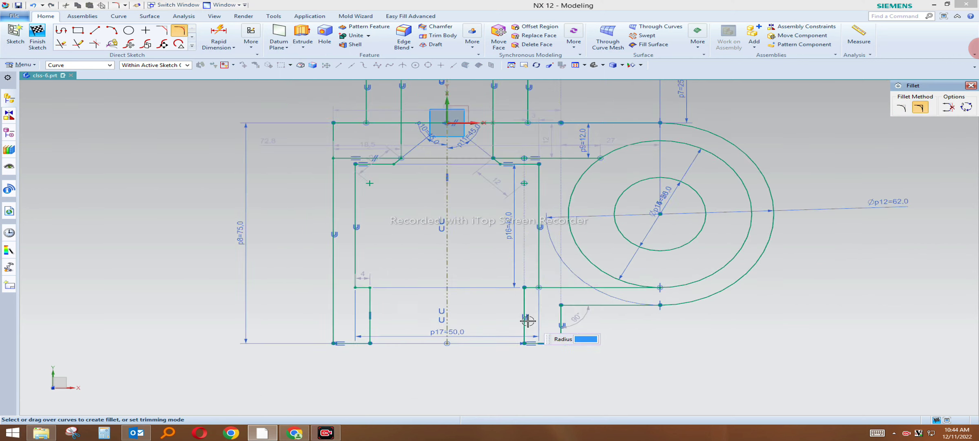
pyautogui.scroll(-2, 532, 294)
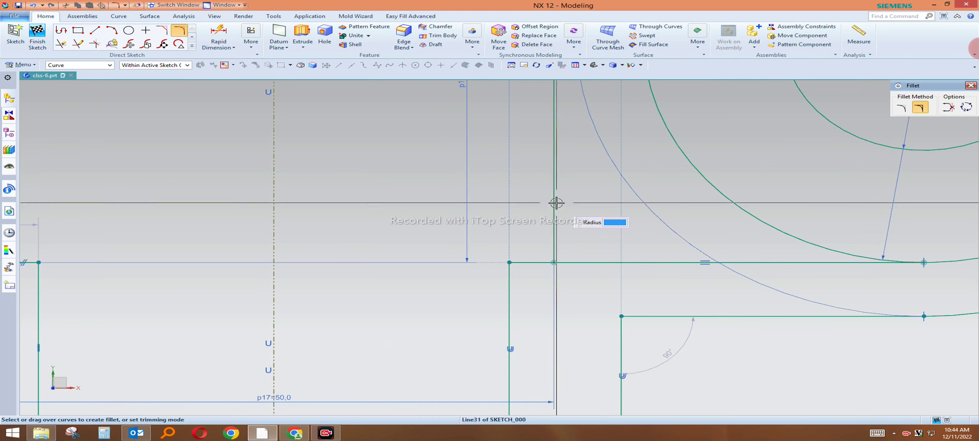
pyautogui.click(532, 263)
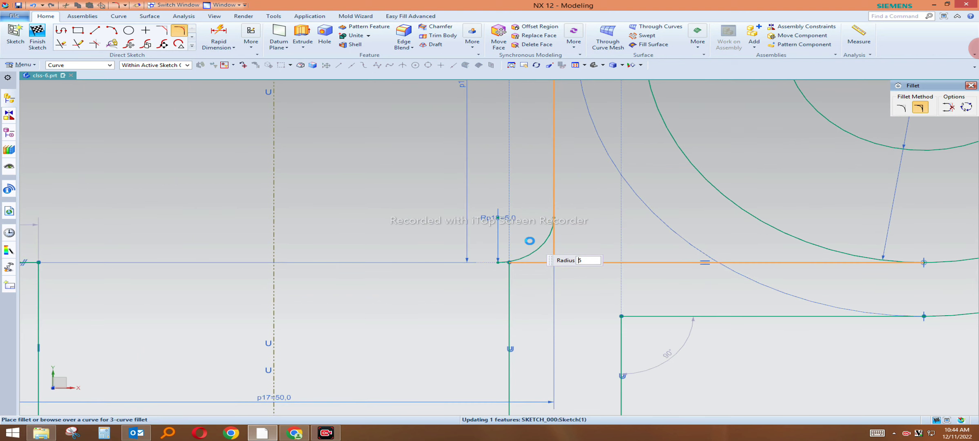
pyautogui.click(541, 259)
pyautogui.scroll(3, 566, 274)
pyautogui.scroll(-1, 408, 293)
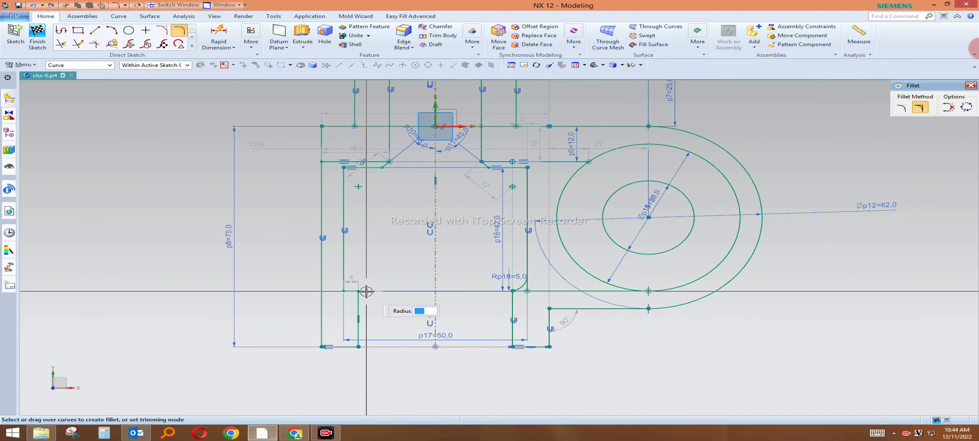
pyautogui.scroll(-1, 355, 265)
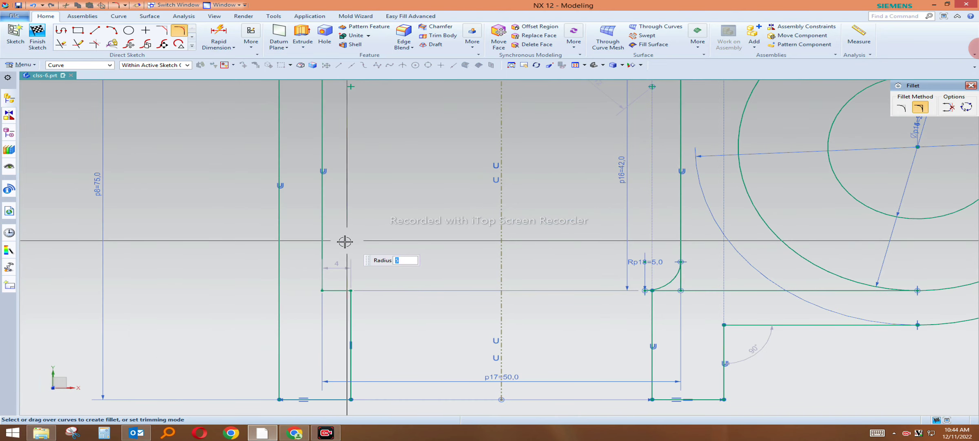
pyautogui.click(324, 239)
pyautogui.click(339, 286)
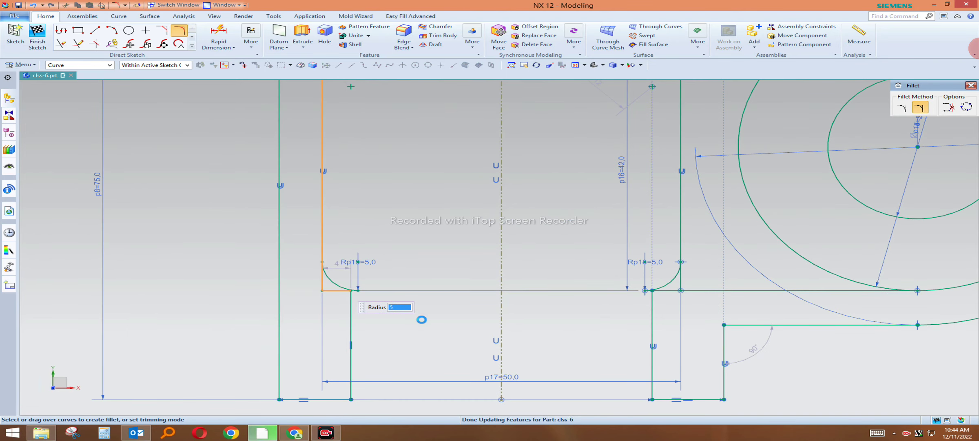
pyautogui.scroll(3, 422, 320)
pyautogui.scroll(1, 415, 342)
pyautogui.scroll(-3, 376, 156)
pyautogui.click(377, 157)
# Finish the radius 5 top-corner fillet and trim the leftover stubs at each filleted corner.
pyautogui.click(675, 157)
pyautogui.click(690, 185)
pyautogui.press('Escape')
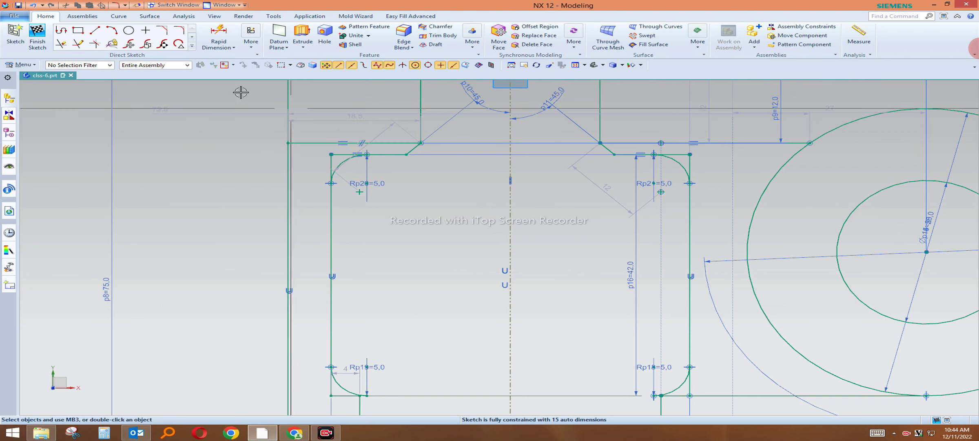
pyautogui.click(60, 44)
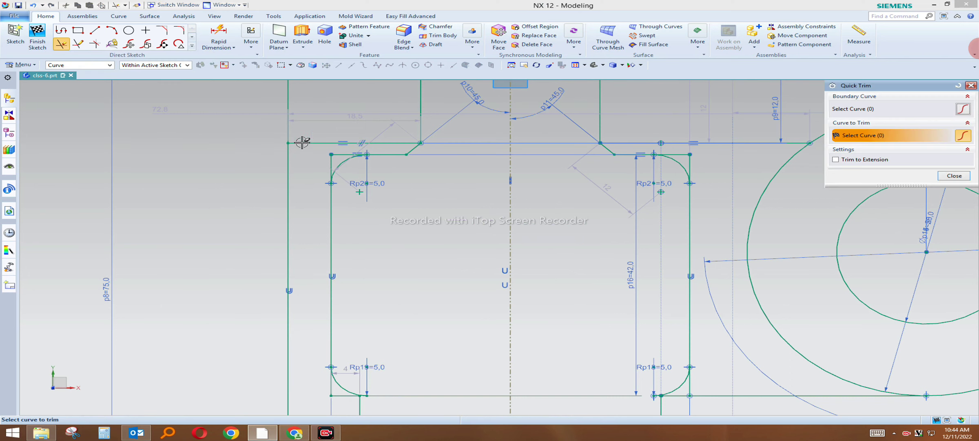
pyautogui.click(334, 152)
pyautogui.click(671, 154)
pyautogui.click(689, 164)
pyautogui.scroll(-3, 522, 164)
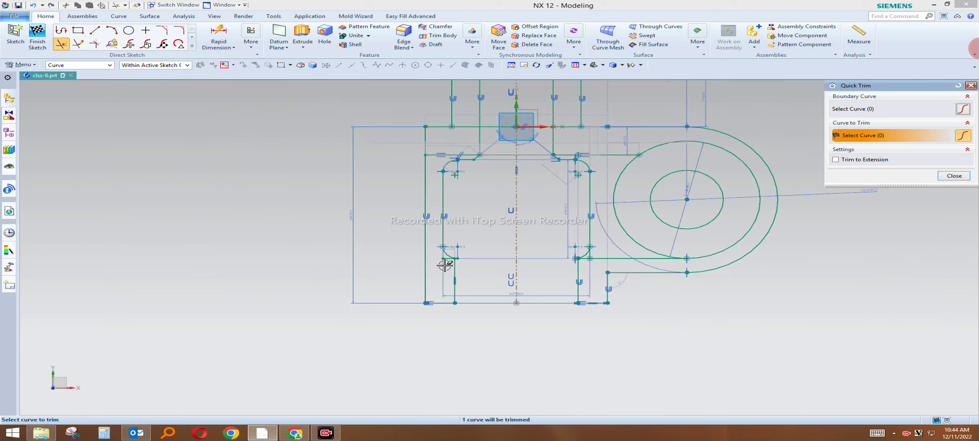
pyautogui.scroll(5, 449, 257)
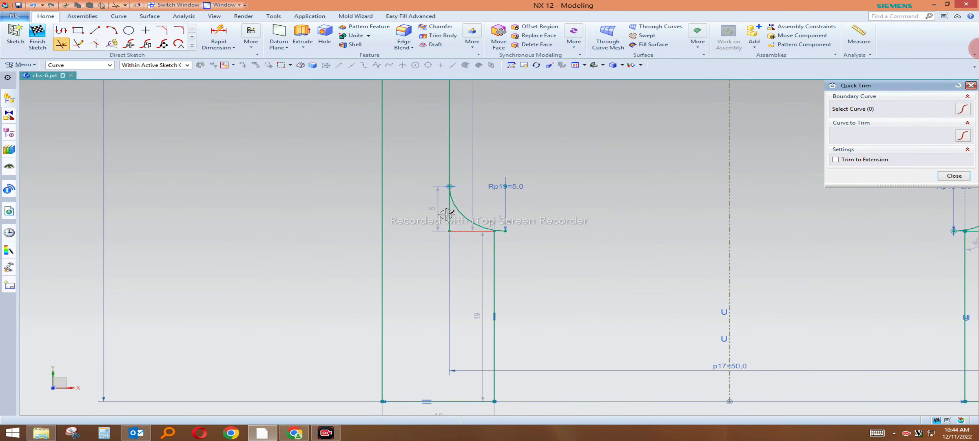
pyautogui.click(506, 233)
pyautogui.press('Escape')
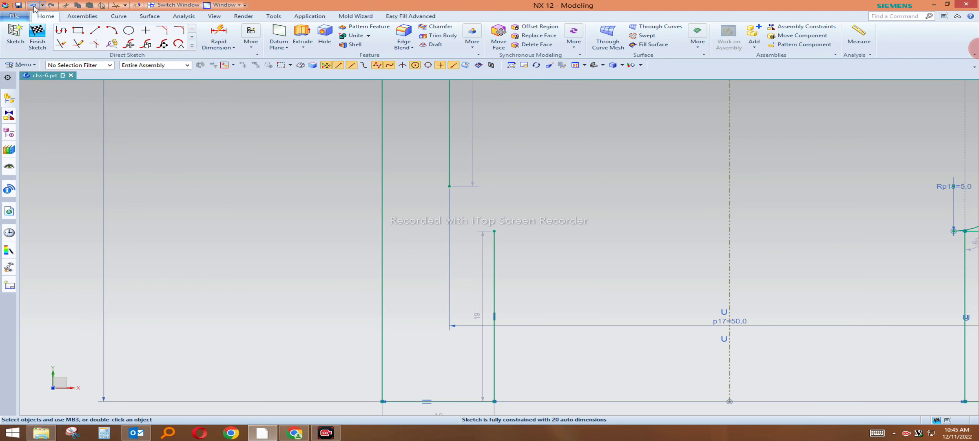
# Extend the lower-left vertical line up to its fillet arc.
pyautogui.click(78, 42)
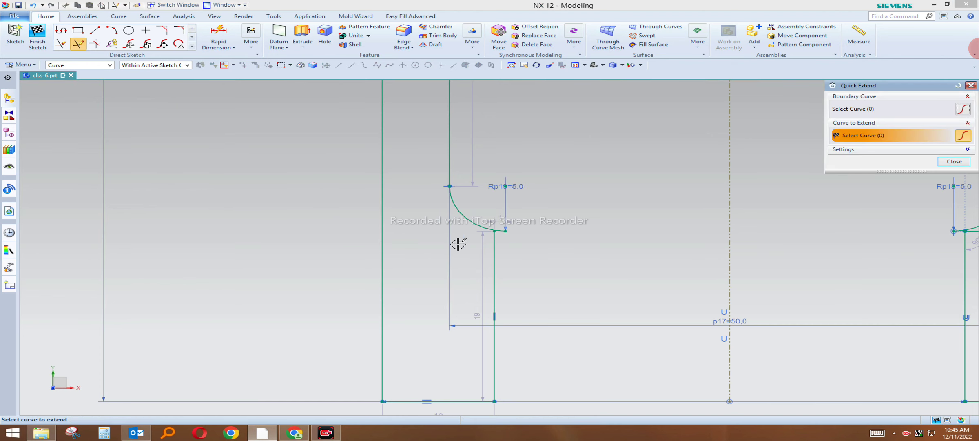
pyautogui.click(492, 244)
pyautogui.press('Escape')
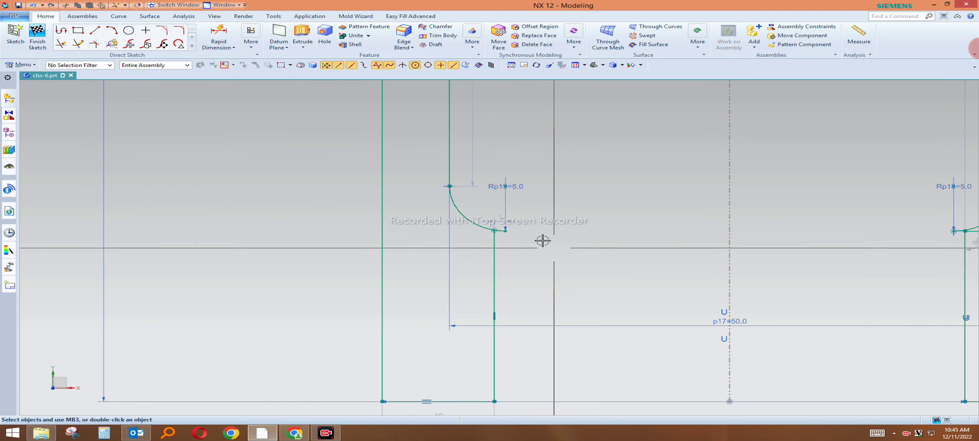
pyautogui.click(62, 44)
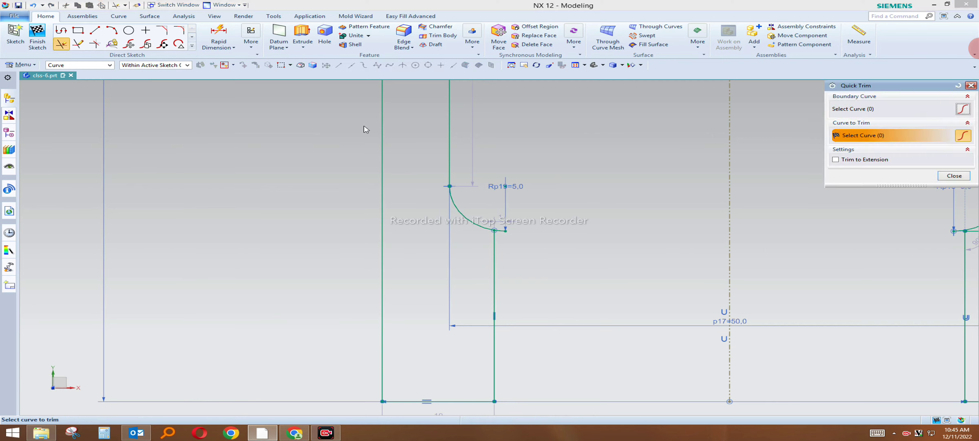
pyautogui.middleClick(524, 235)
# Compare the sketch against the reference bracket drawing in Chrome.
pyautogui.moveTo(294, 433)
pyautogui.click(299, 433)
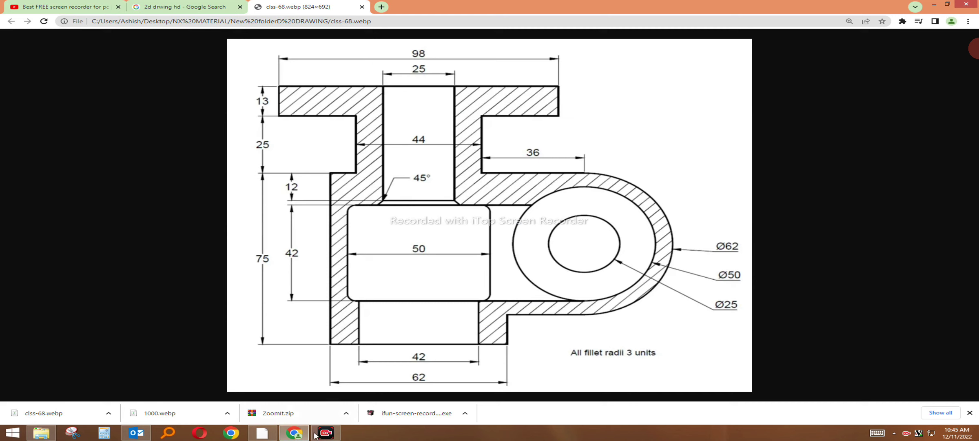
pyautogui.click(293, 434)
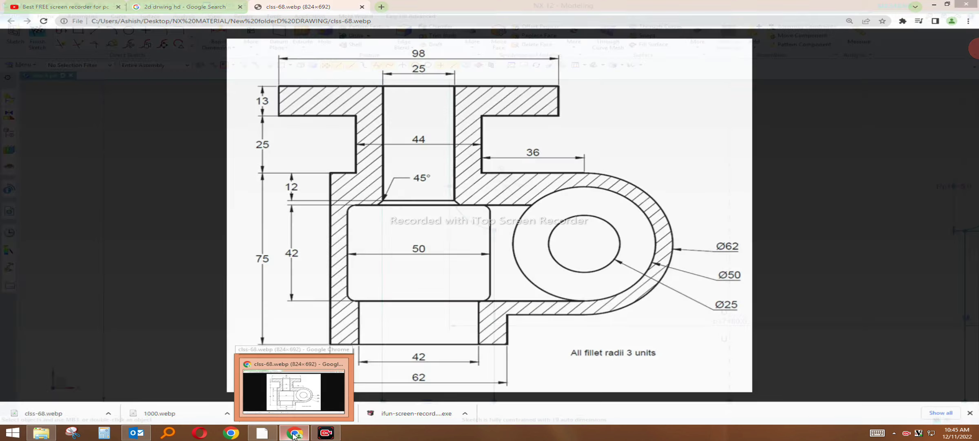
pyautogui.scroll(2, 625, 253)
pyautogui.scroll(2, 552, 246)
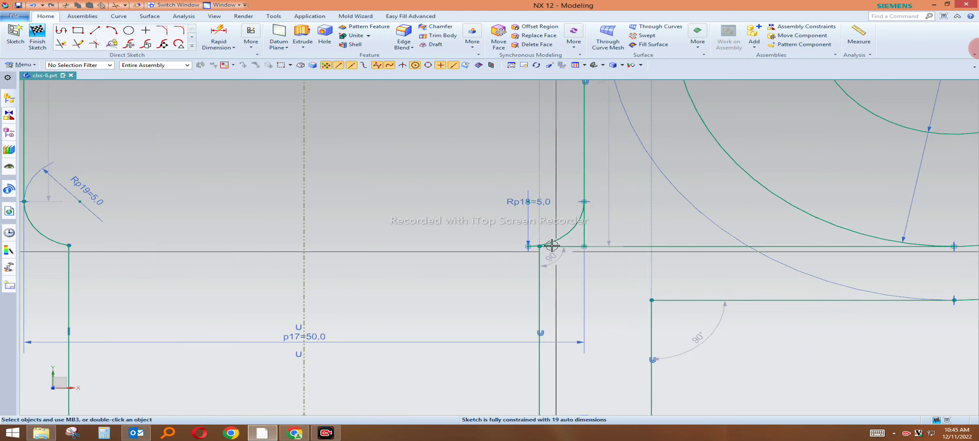
# Extend the vertical line to the right fillet and trim the leftover pieces beside it.
pyautogui.click(78, 45)
pyautogui.scroll(2, 608, 264)
pyautogui.scroll(2, 490, 229)
pyautogui.click(463, 236)
pyautogui.press('t')
pyautogui.click(432, 224)
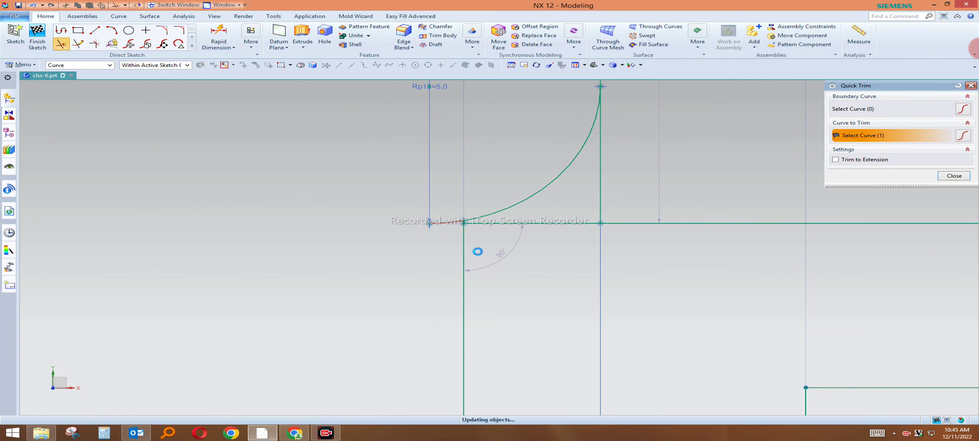
pyautogui.scroll(-1, 546, 247)
pyautogui.scroll(-2, 547, 248)
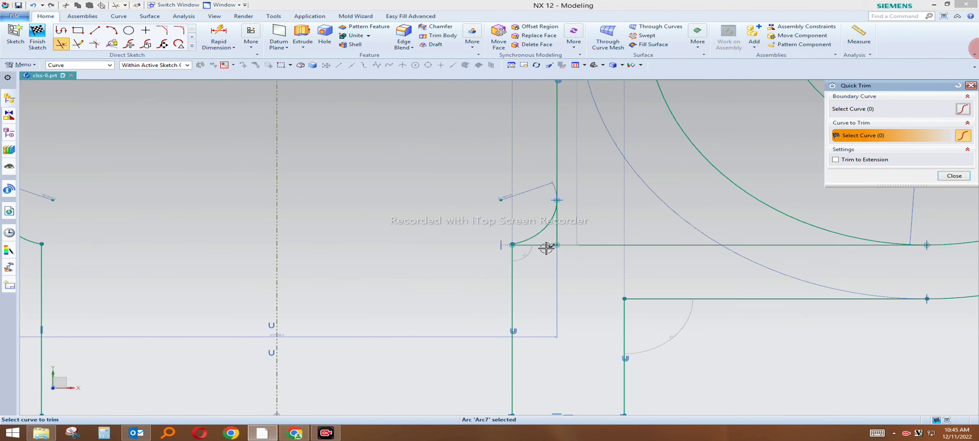
pyautogui.click(558, 229)
pyautogui.scroll(-3, 573, 247)
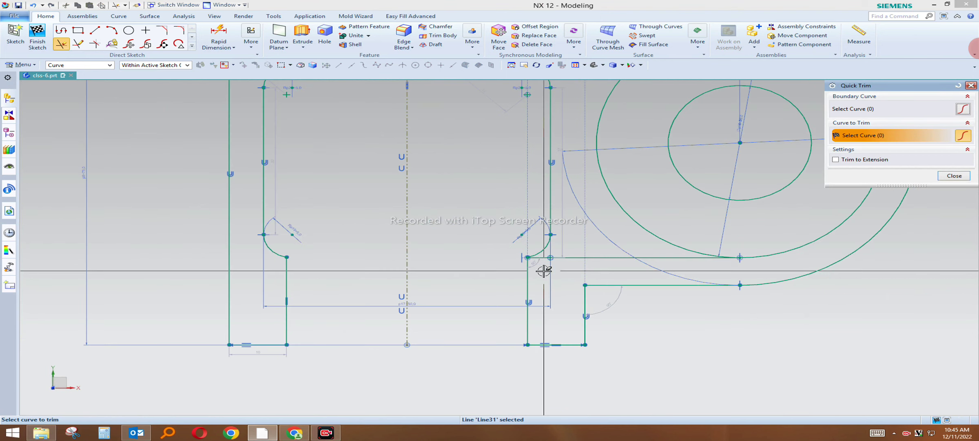
pyautogui.scroll(-2, 546, 245)
pyautogui.middleClick(496, 206)
pyautogui.keyDown('shift'); pyautogui.moveTo(459, 203); pyautogui.dragTo(444, 248, button='middle'); pyautogui.keyUp('shift')
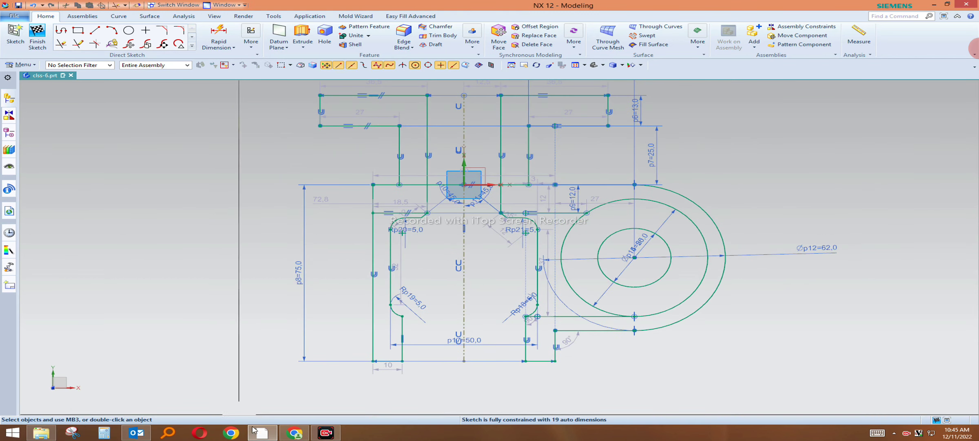
pyautogui.scroll(3, 460, 204)
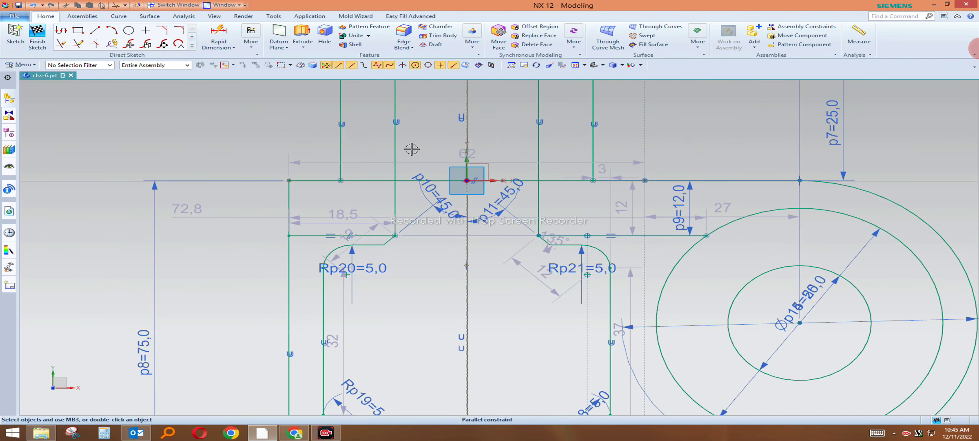
# Trim the extra top segments and leftover inner horizontal piece, then view clss-68.webp.
pyautogui.click(62, 44)
pyautogui.click(563, 180)
pyautogui.click(296, 235)
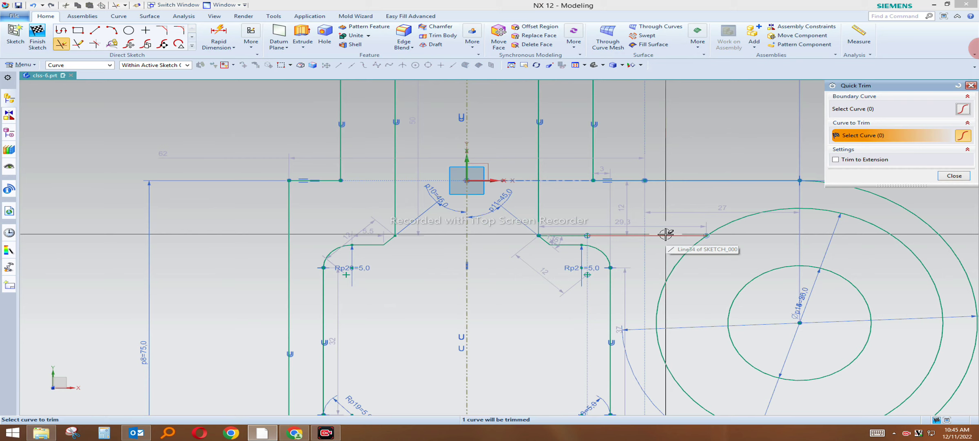
pyautogui.middleClick(448, 212)
pyautogui.scroll(-2, 405, 212)
pyautogui.scroll(-2, 404, 212)
pyautogui.click(295, 432)
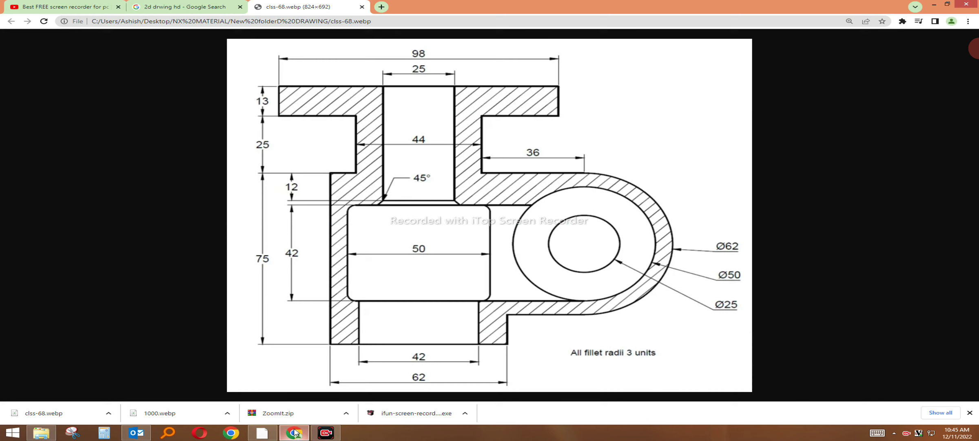
# Draw a 25-long horizontal line starting below the chamfer.
pyautogui.click(295, 432)
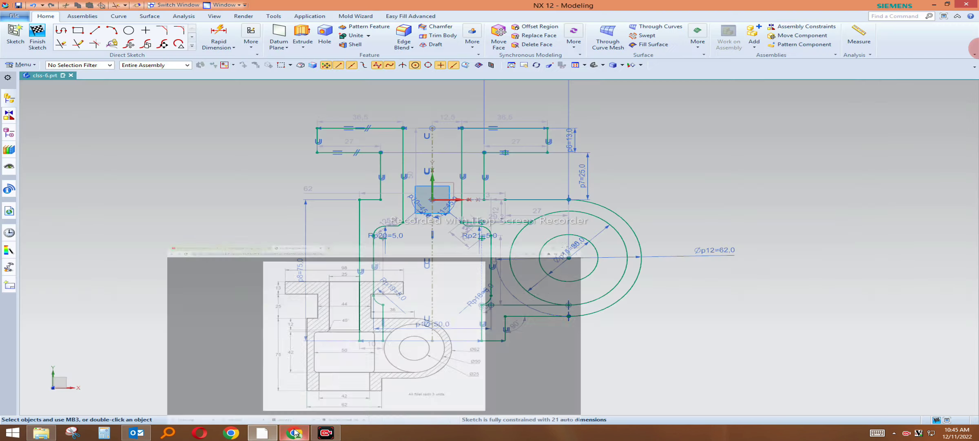
pyautogui.scroll(2, 392, 184)
pyautogui.scroll(2, 392, 184)
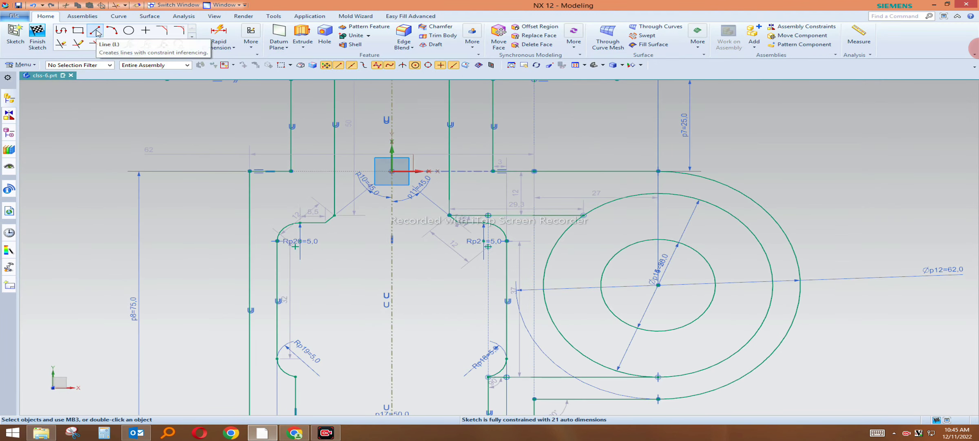
pyautogui.click(95, 30)
pyautogui.click(334, 215)
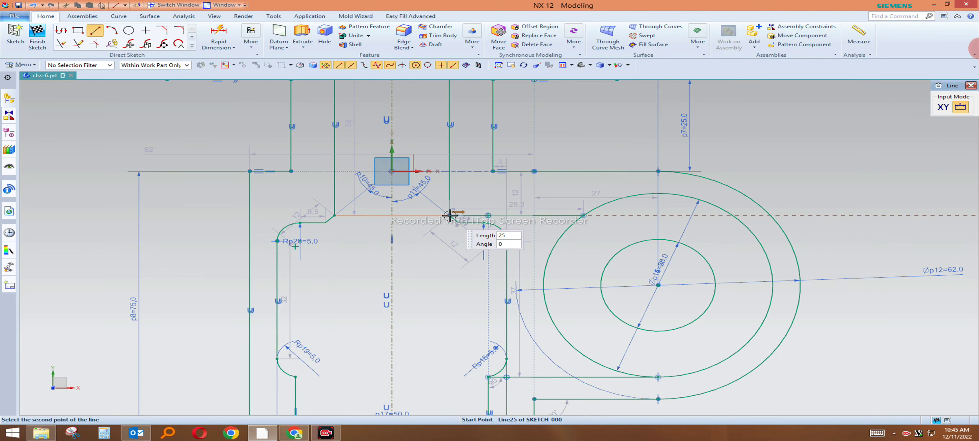
pyautogui.press('Return')
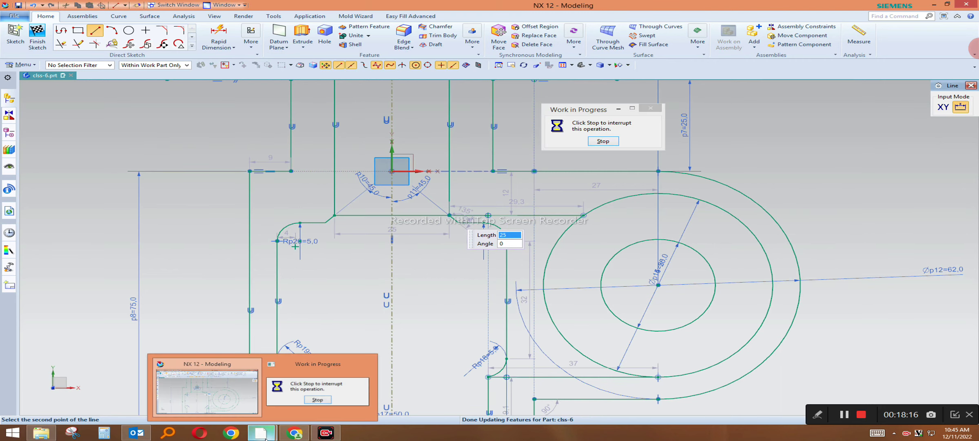
# After checking the reference drawing, draw another inner line 29 long.
pyautogui.click(297, 435)
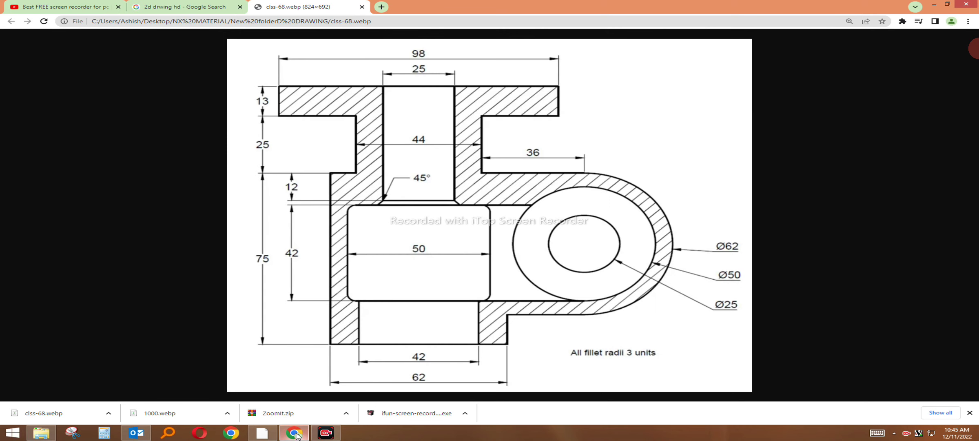
pyautogui.click(296, 435)
pyautogui.click(320, 219)
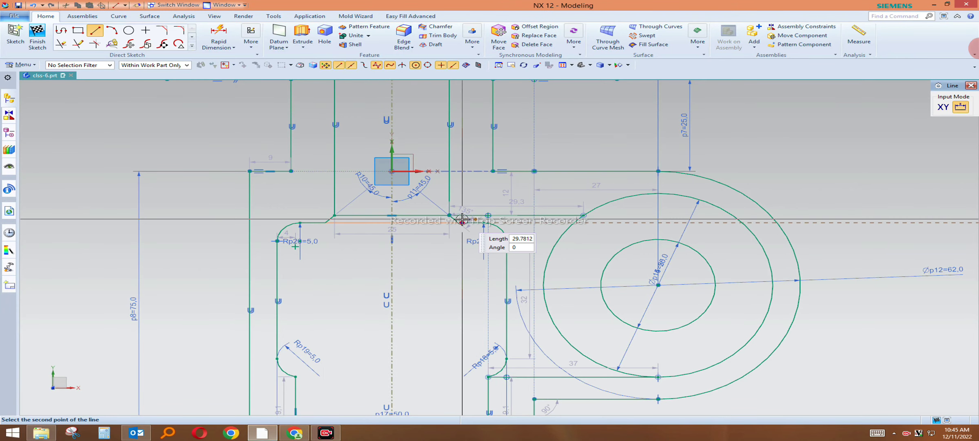
pyautogui.write('29')
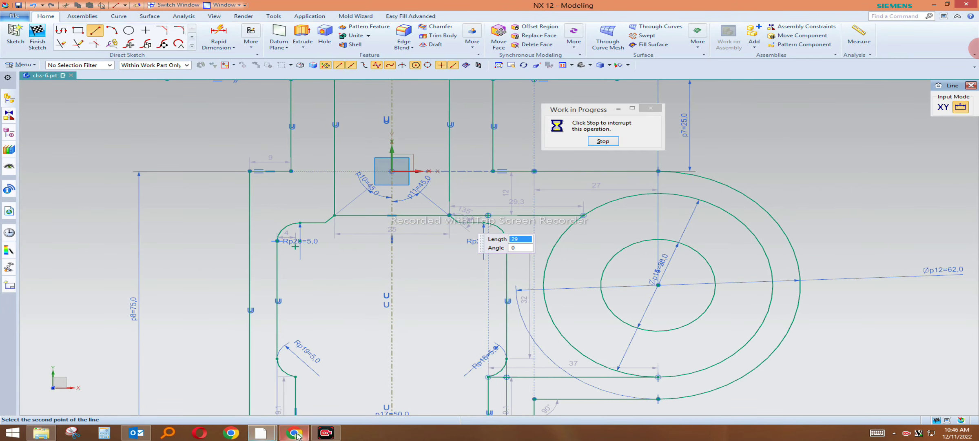
pyautogui.hotkey('alt', 'Tab')
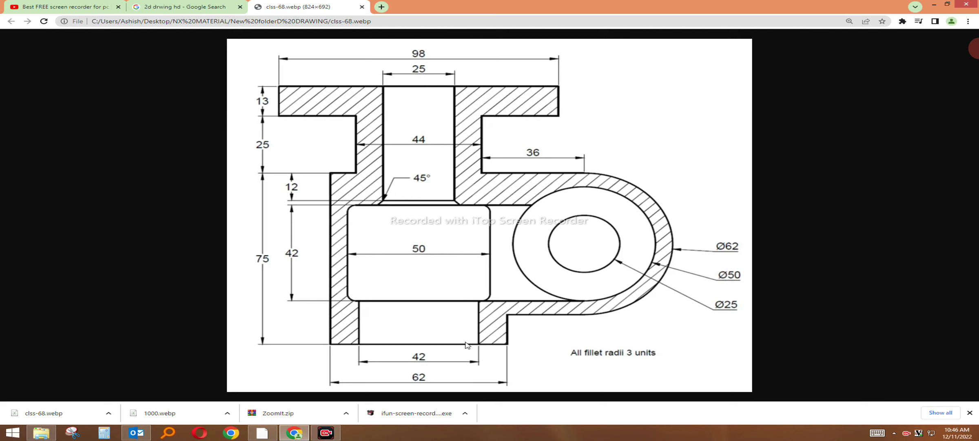
# Draw the 42-long line between the lower fillet arcs, plus a line along the base.
pyautogui.click(294, 433)
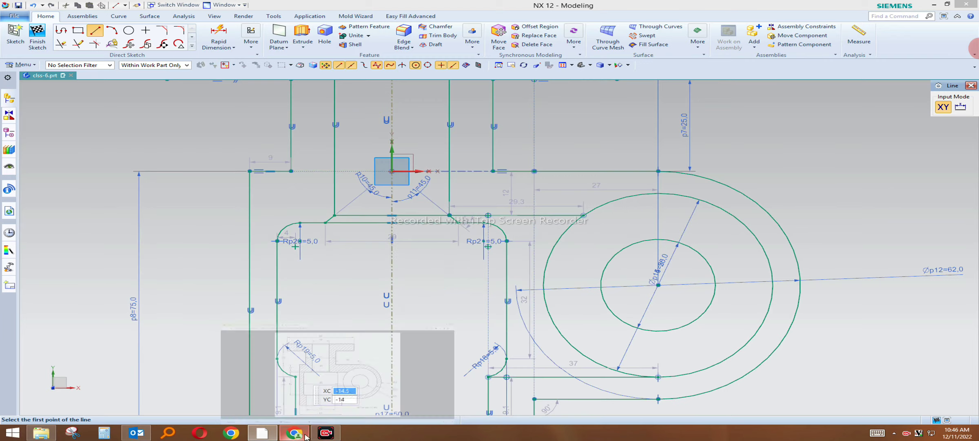
pyautogui.scroll(3, 354, 334)
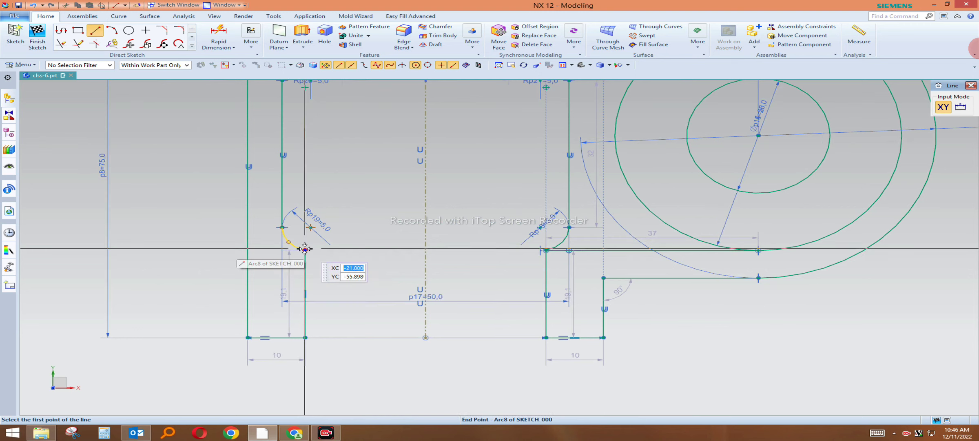
pyautogui.click(305, 249)
pyautogui.click(546, 248)
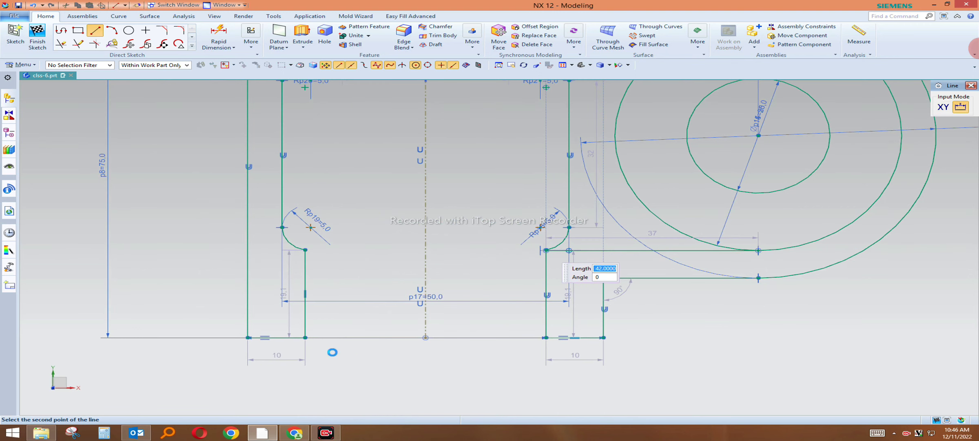
pyautogui.click(306, 337)
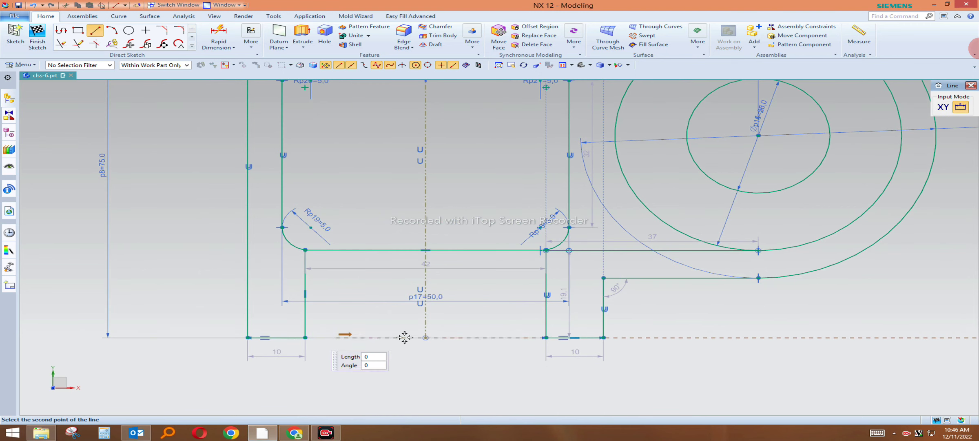
pyautogui.click(546, 336)
# Add a short line from the top edge, then finish line drawing.
pyautogui.scroll(-2, 446, 370)
pyautogui.scroll(-2, 459, 276)
pyautogui.scroll(1, 459, 277)
pyautogui.scroll(-1, 448, 170)
pyautogui.scroll(1, 449, 170)
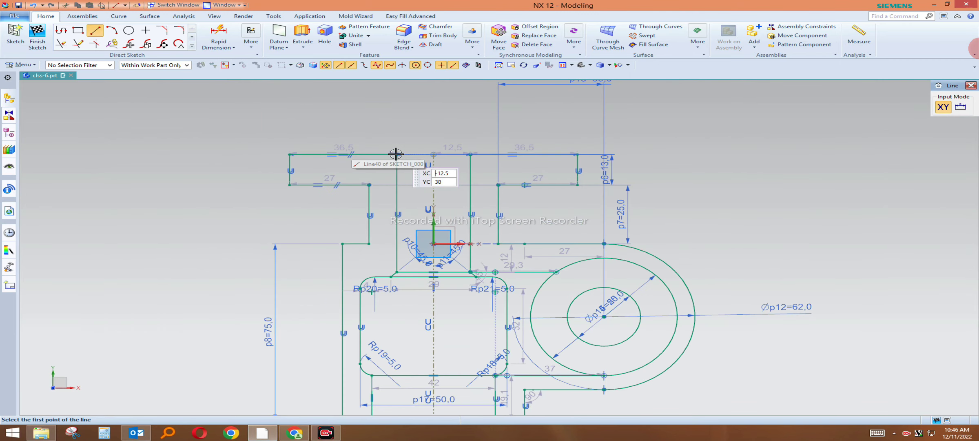
pyautogui.click(396, 154)
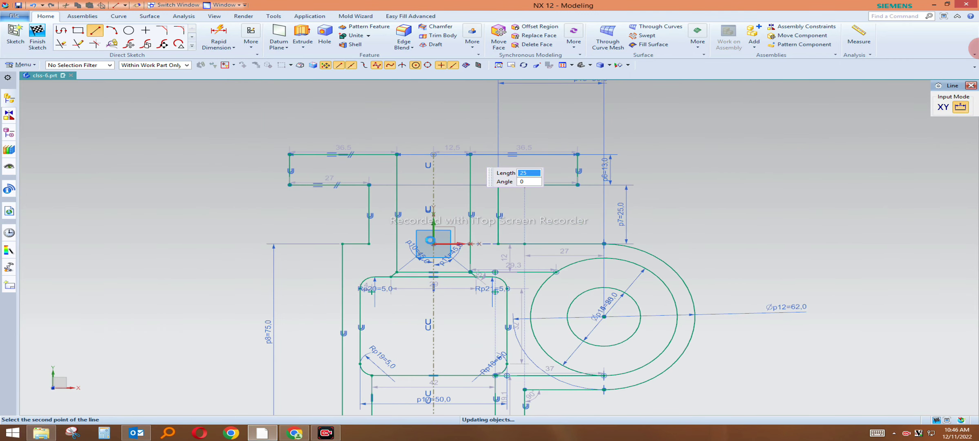
pyautogui.click(471, 154)
pyautogui.press('Escape')
pyautogui.scroll(-1, 465, 238)
pyautogui.scroll(-2, 490, 253)
pyautogui.scroll(1, 627, 293)
pyautogui.scroll(1, 494, 336)
pyautogui.scroll(3, 495, 337)
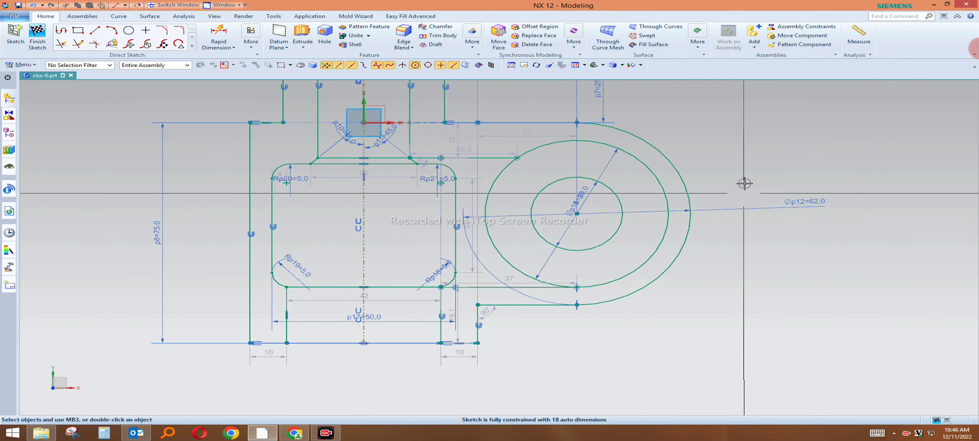
# Change the view background to Graduated Dark Grey.
pyautogui.rightClick(747, 163)
pyautogui.moveTo(774, 289)
pyautogui.click(917, 320)
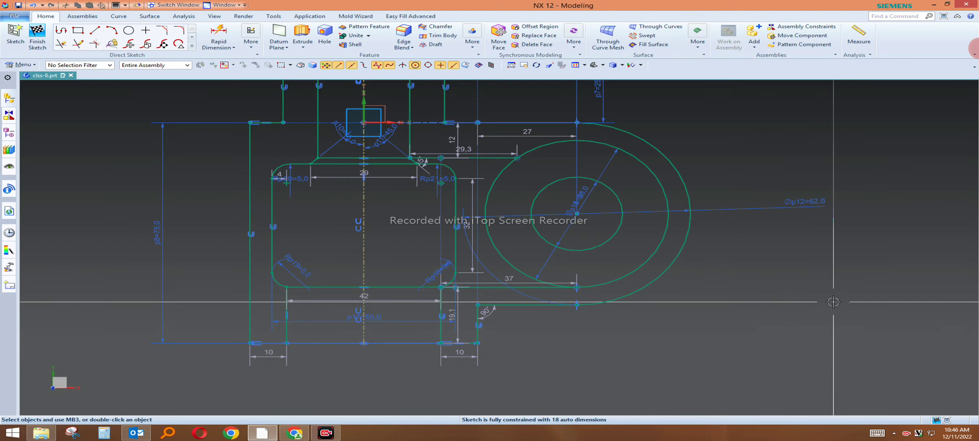
pyautogui.scroll(-3, 270, 152)
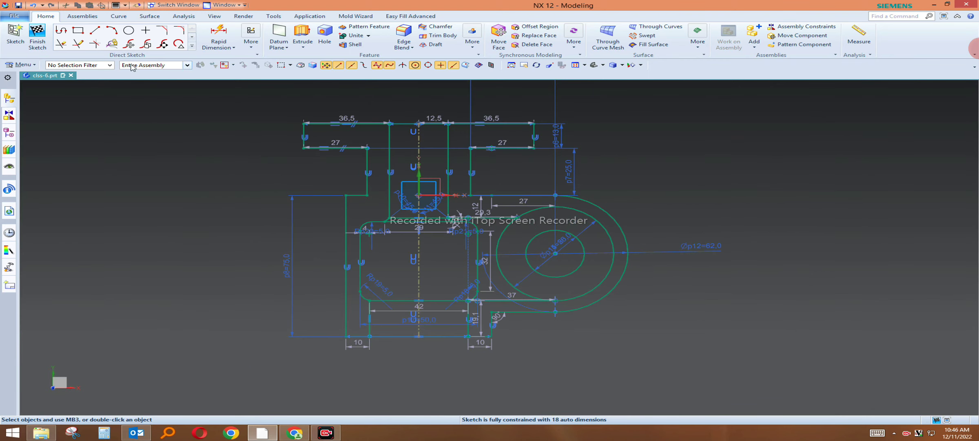
# Hide all sketch dimensions using a Dimension-only selection filter, then fit the sketch in view.
pyautogui.click(91, 65)
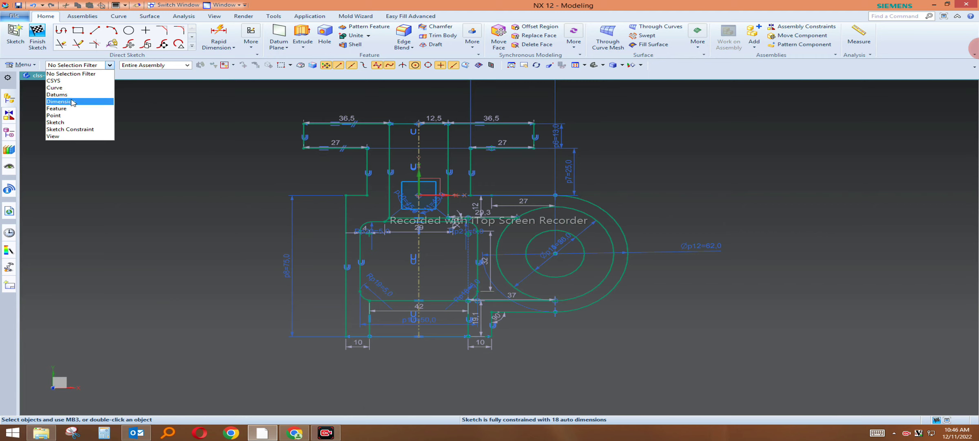
pyautogui.click(72, 102)
pyautogui.scroll(-2, 318, 124)
pyautogui.moveTo(281, 104); pyautogui.dragTo(671, 346)
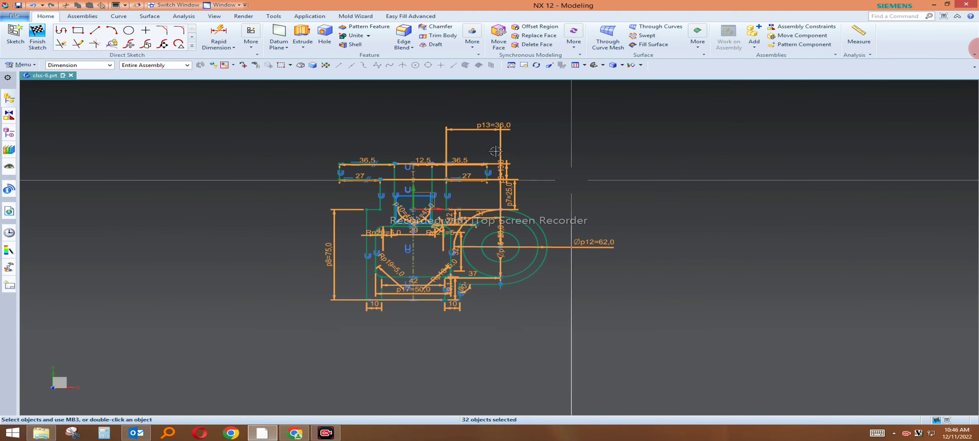
pyautogui.click(642, 65)
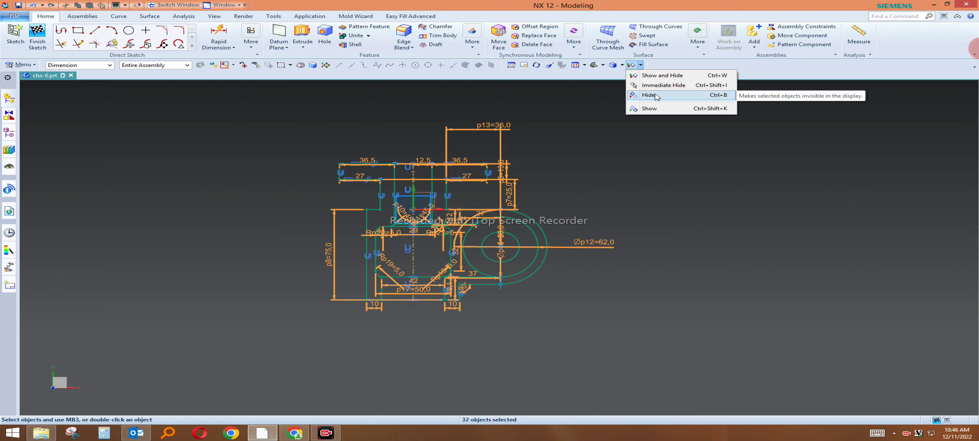
pyautogui.click(656, 95)
pyautogui.rightClick(595, 111)
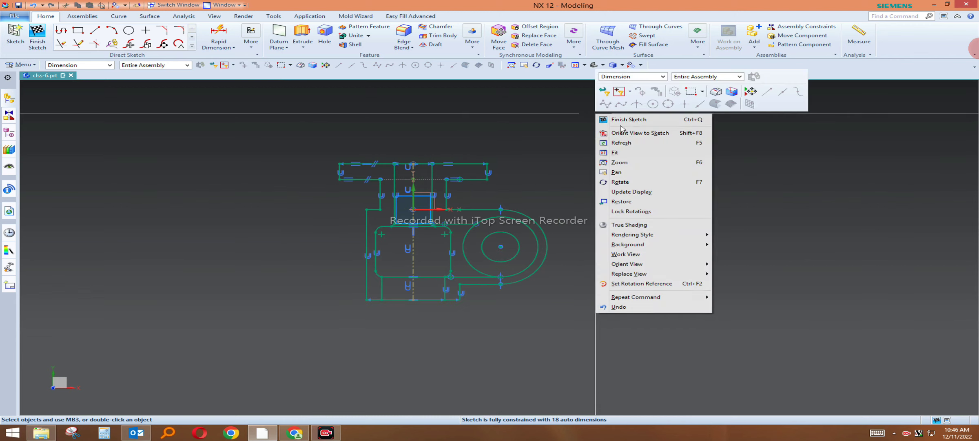
pyautogui.click(623, 153)
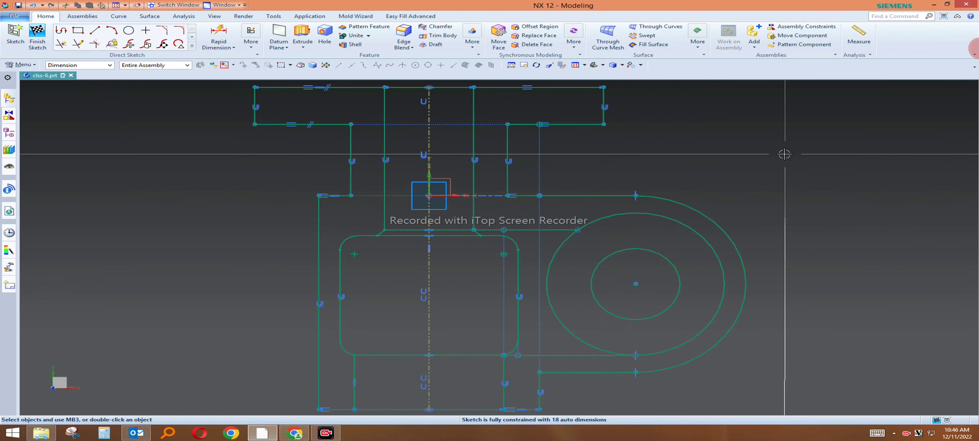